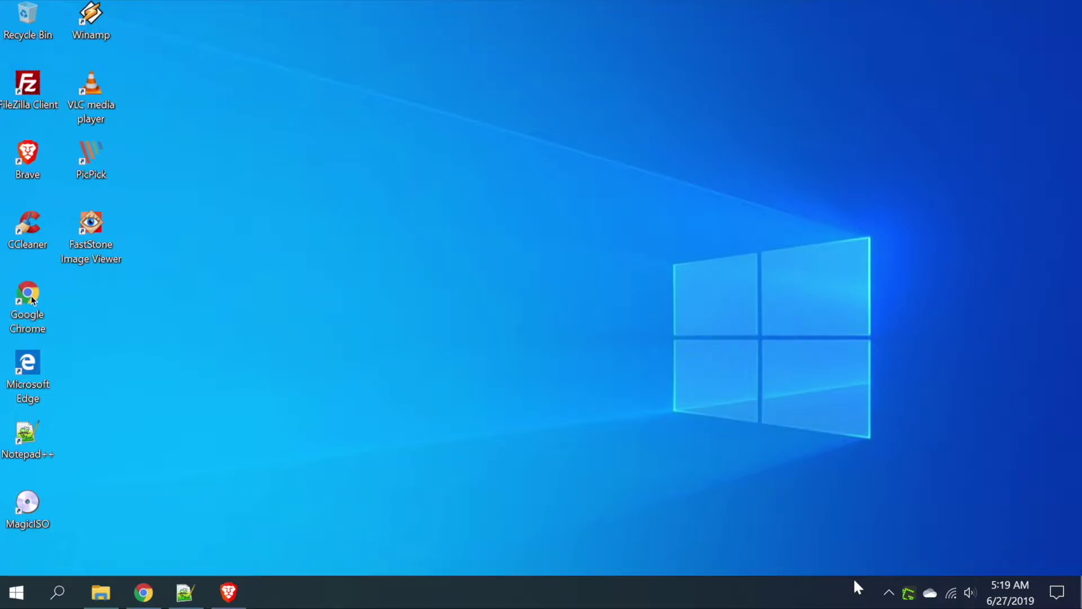
# Step: Launch Chrome and enter walmart.com in the address bar
pyautogui.doubleClick(31, 300)
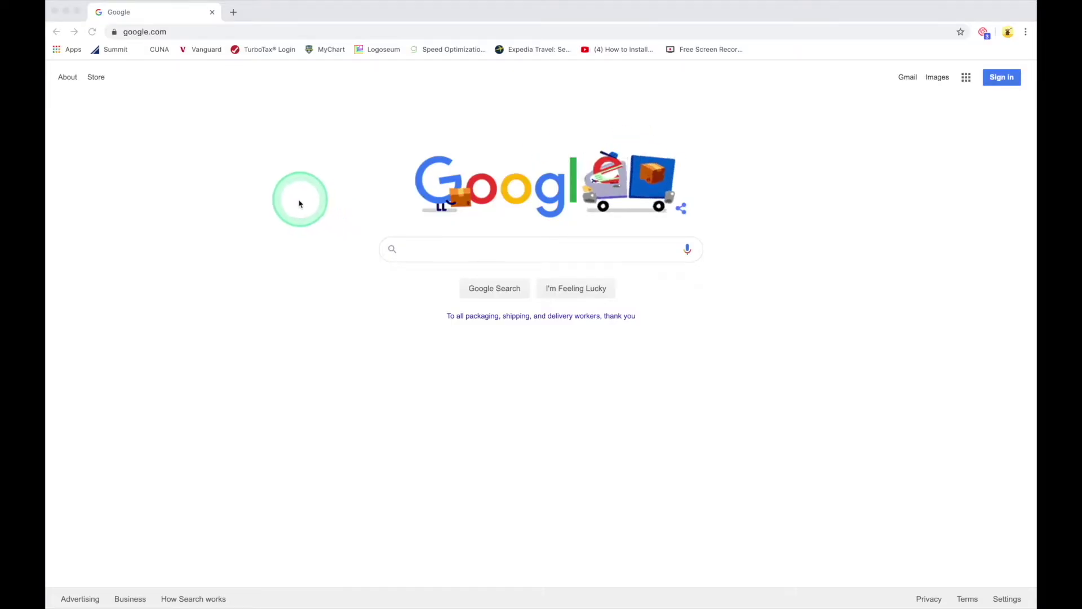
pyautogui.click(211, 32)
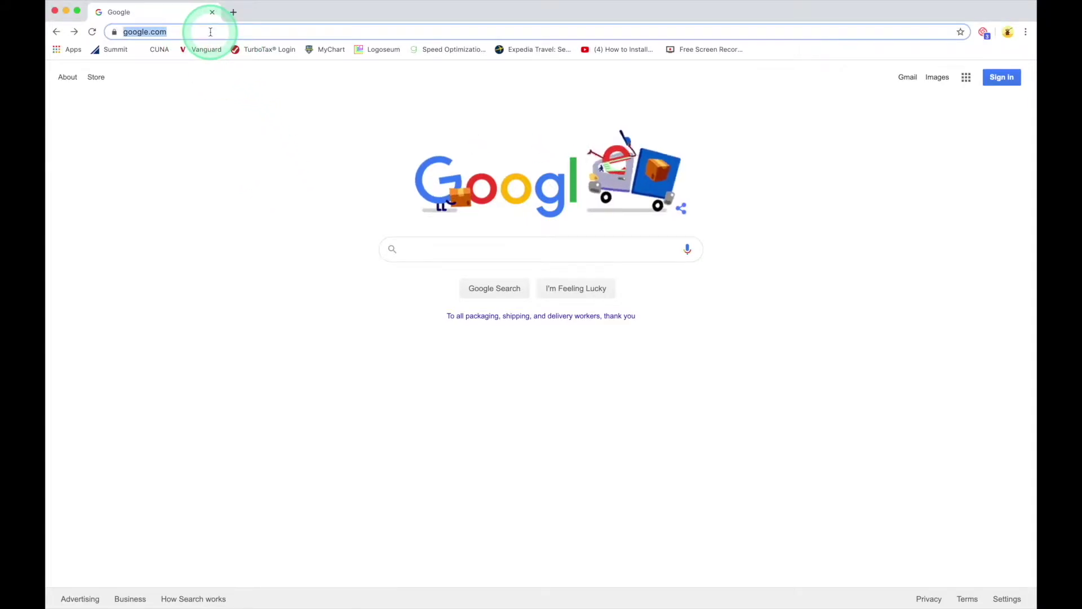
pyautogui.write('walma')
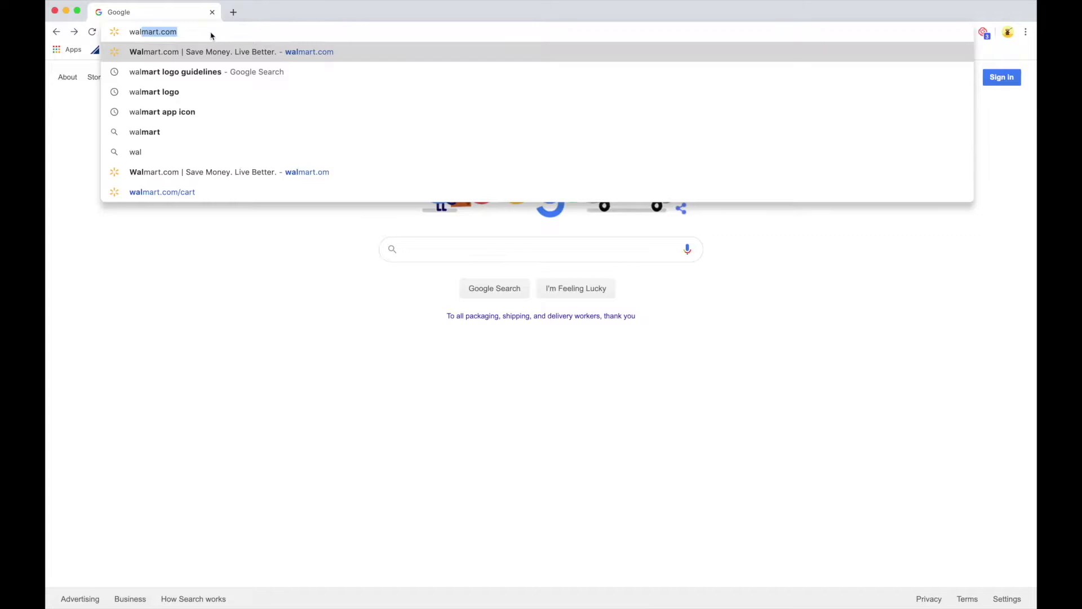
pyautogui.write('rt.com')
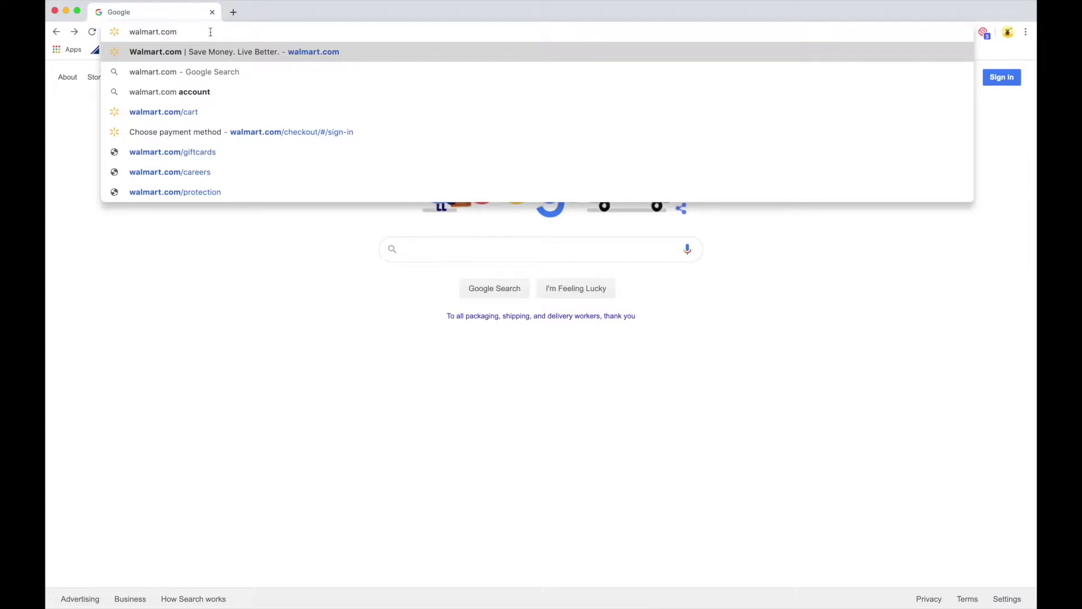
pyautogui.press('Return')
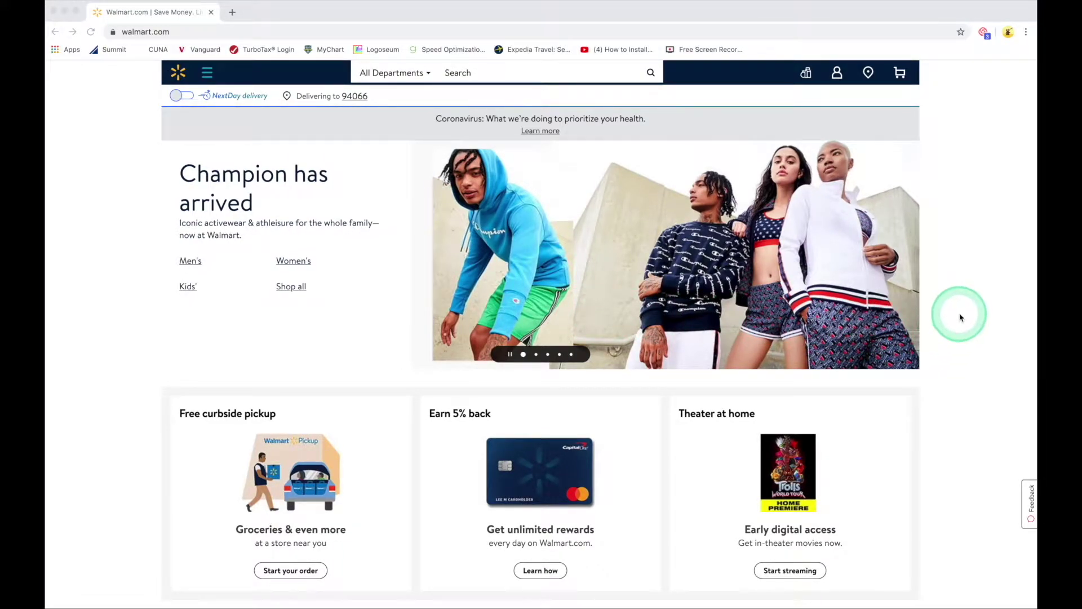
pyautogui.scroll(-10, 961, 317)
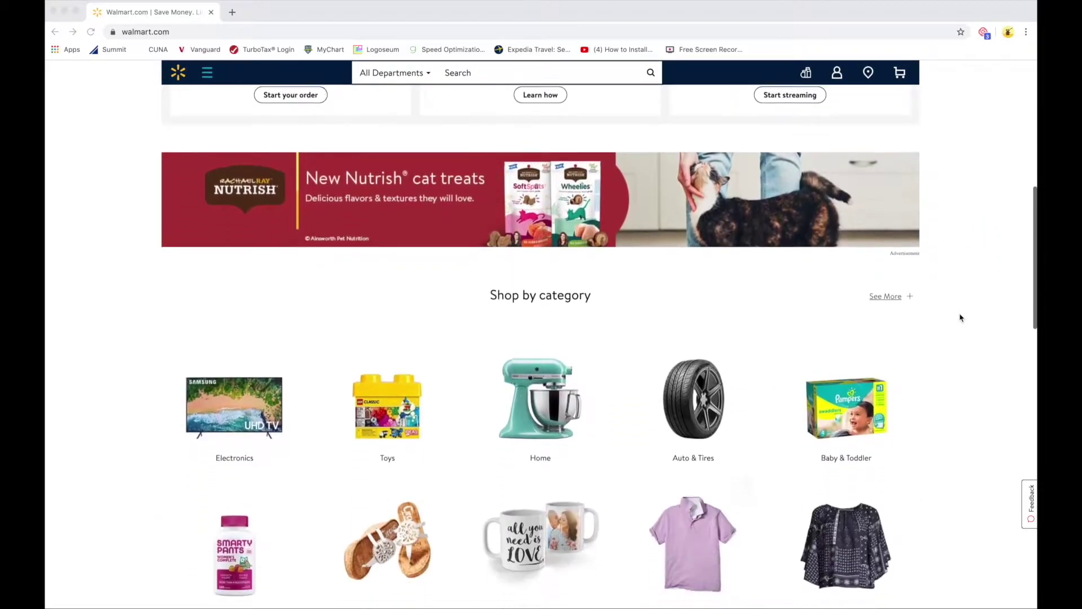
pyautogui.scroll(-4, 961, 317)
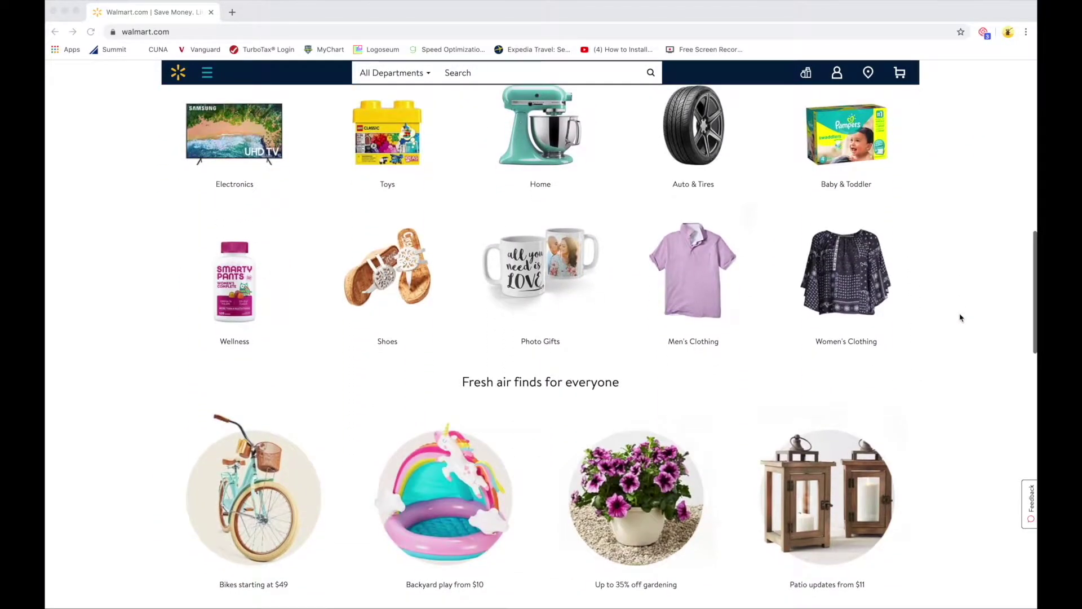
pyautogui.scroll(-12, 961, 317)
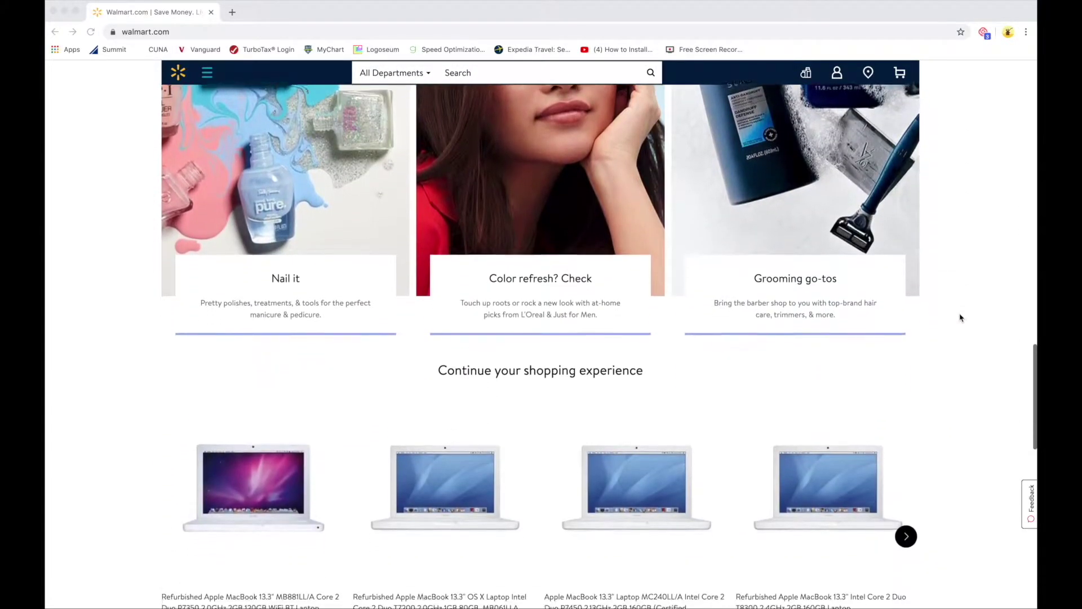
pyautogui.scroll(-2, 961, 317)
pyautogui.scroll(20, 961, 318)
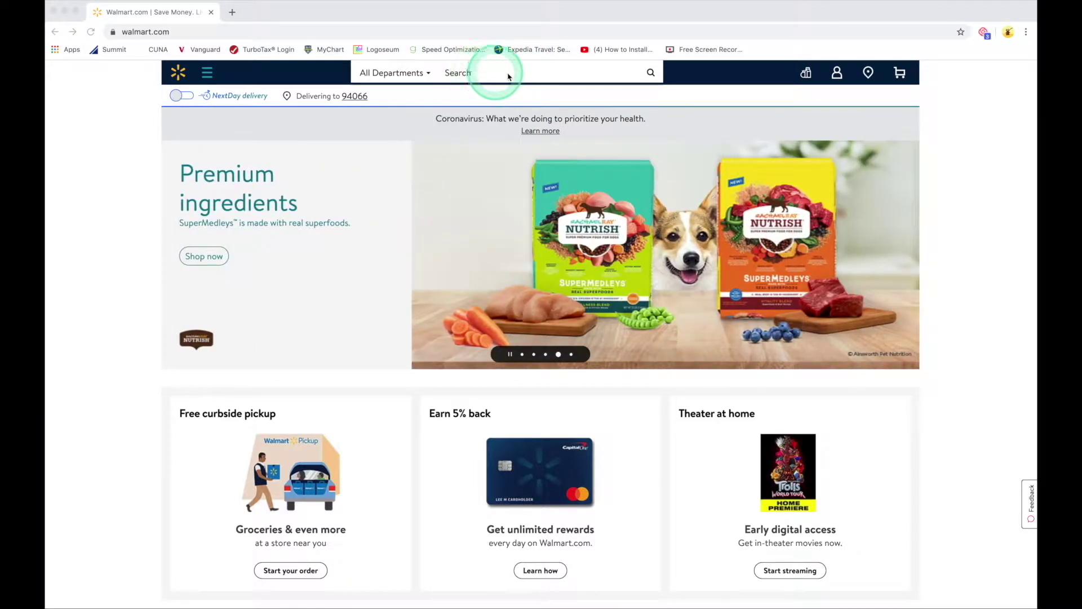
# Step: Search Walmart for baby booties and choose the 'baby booties for boys' suggestion
pyautogui.click(509, 73)
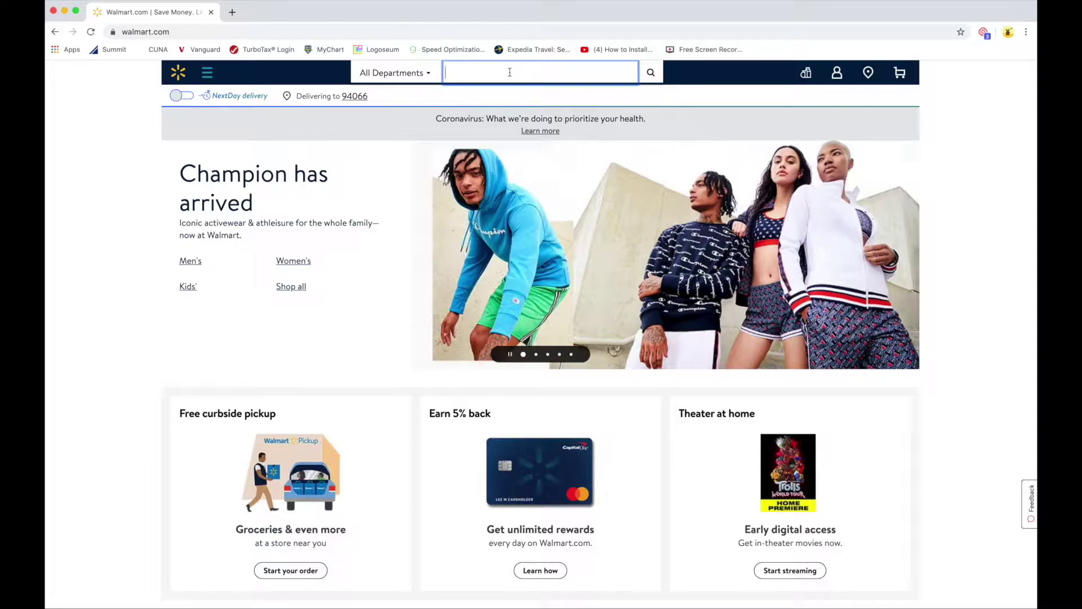
pyautogui.write('ba')
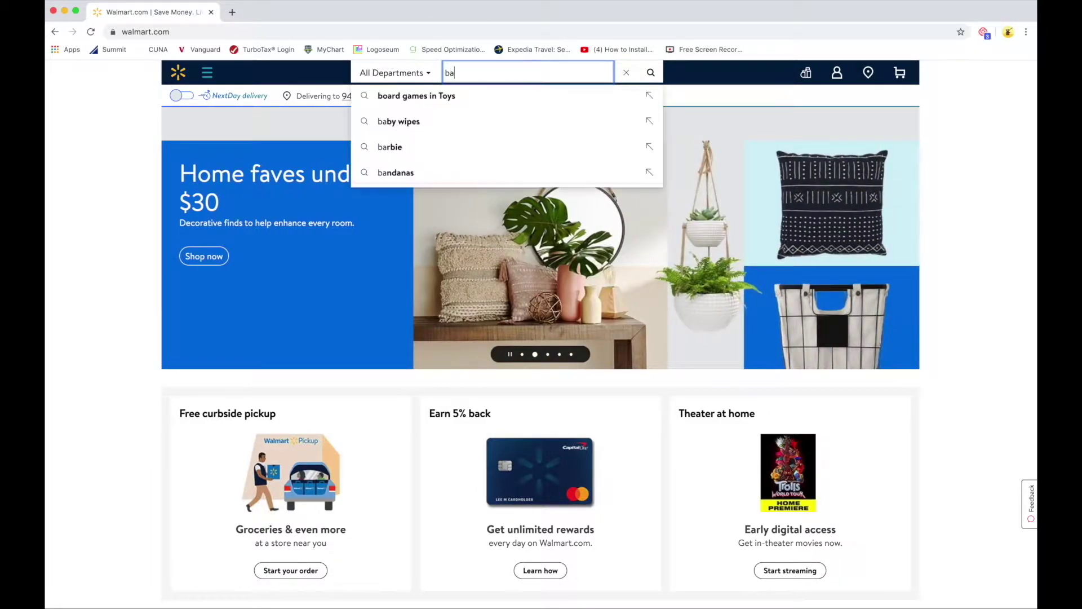
pyautogui.write('by boo')
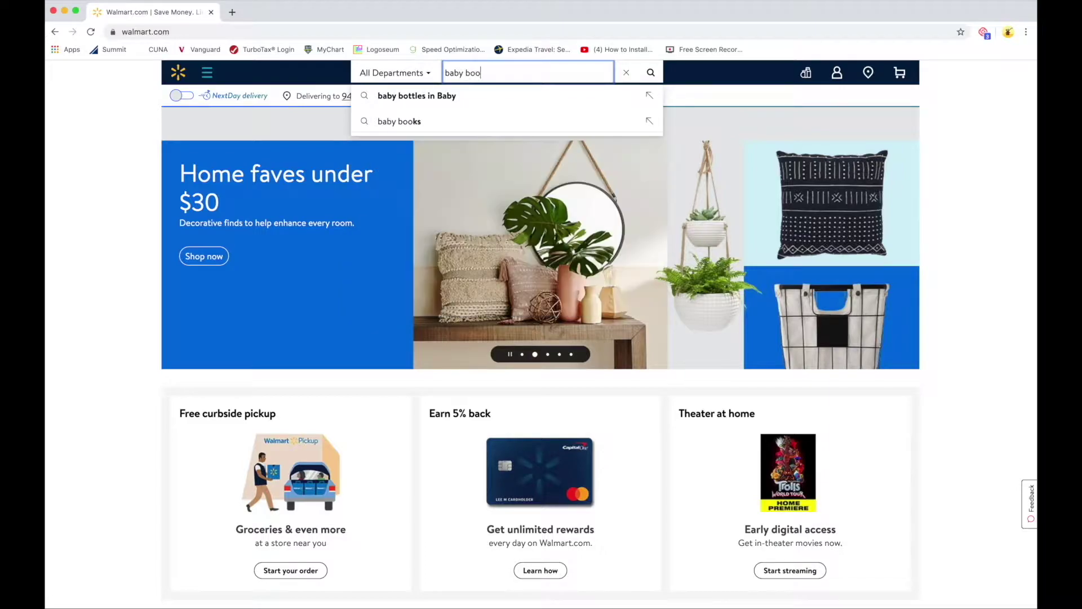
pyautogui.write('yties')
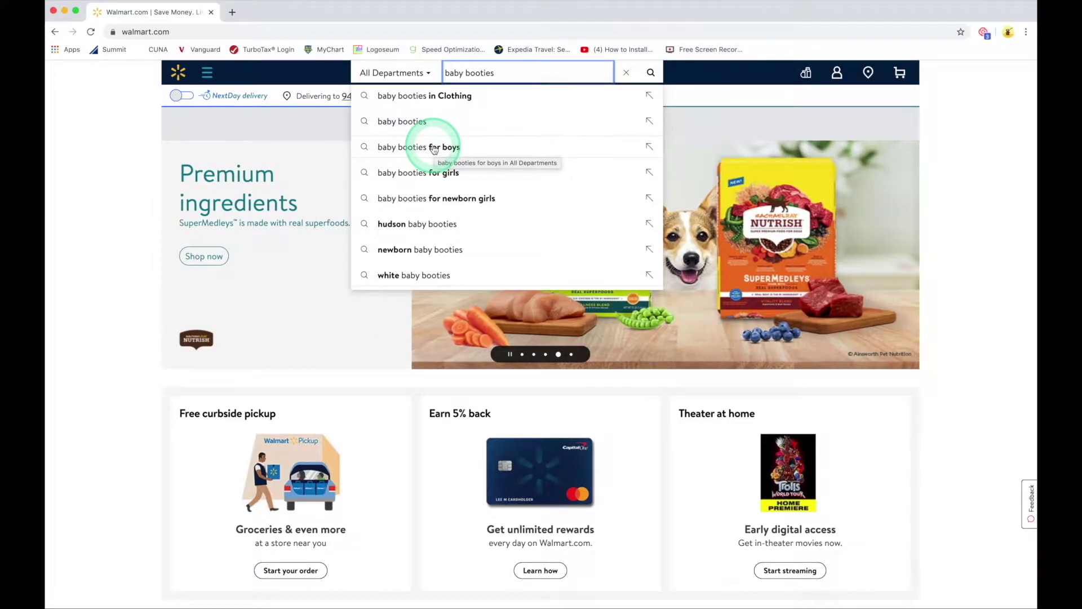
pyautogui.click(434, 148)
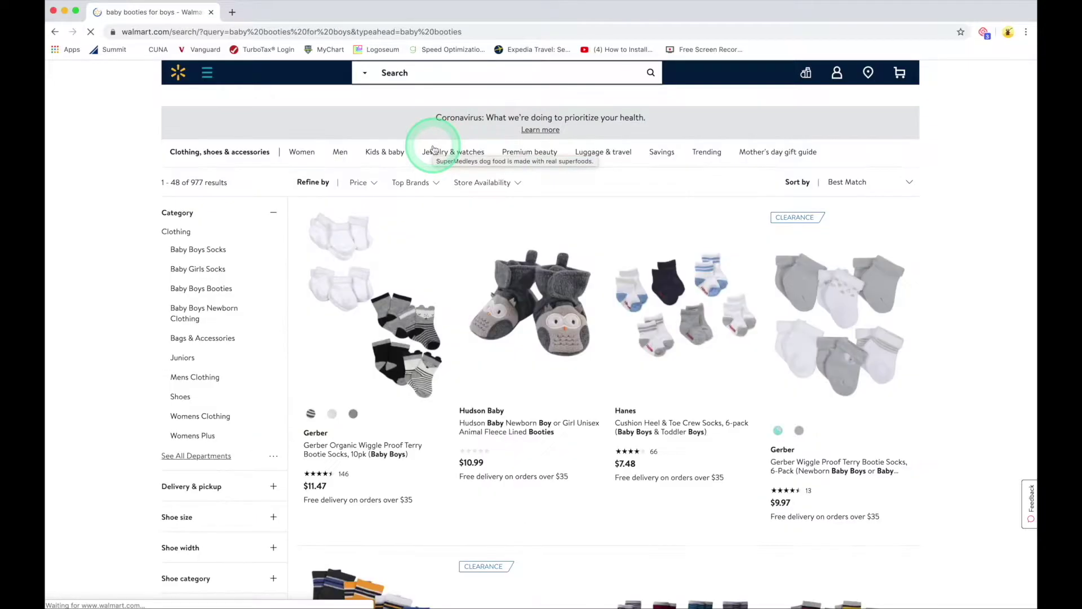
pyautogui.click(599, 193)
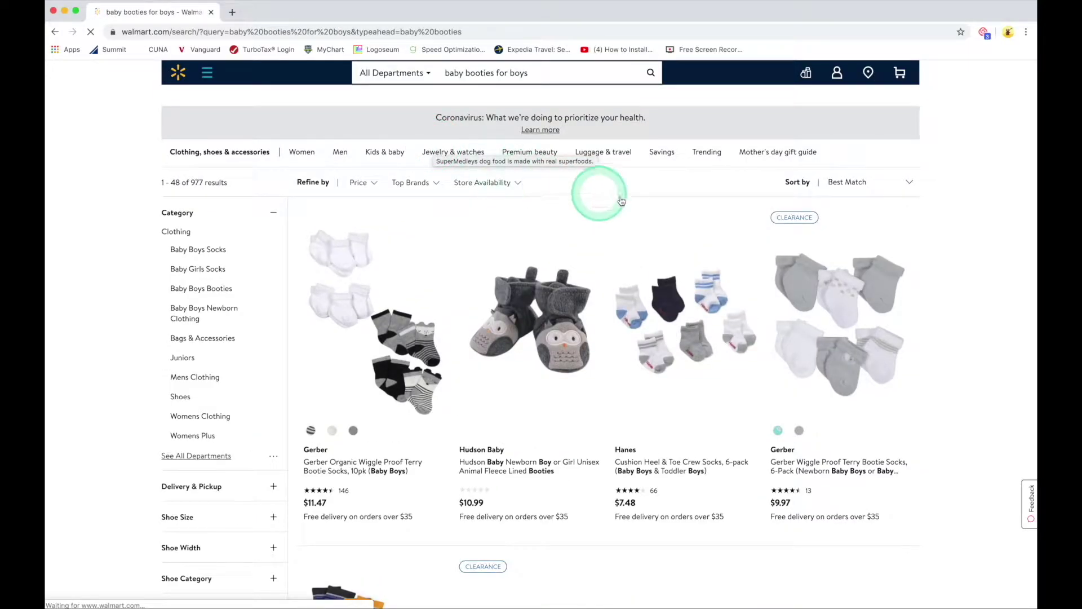
pyautogui.scroll(-10, 637, 214)
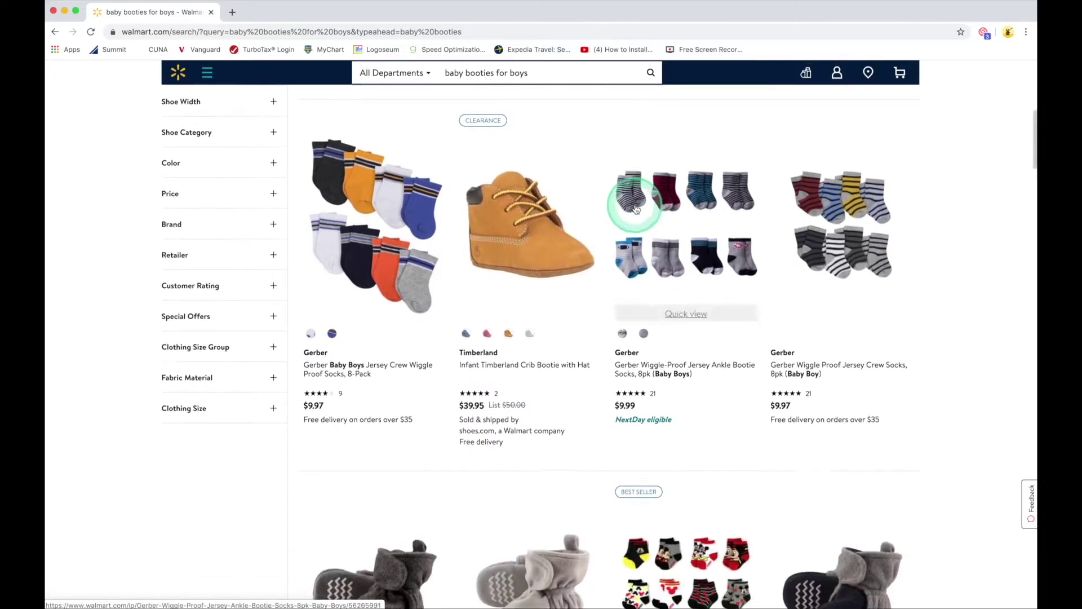
pyautogui.scroll(-20, 636, 209)
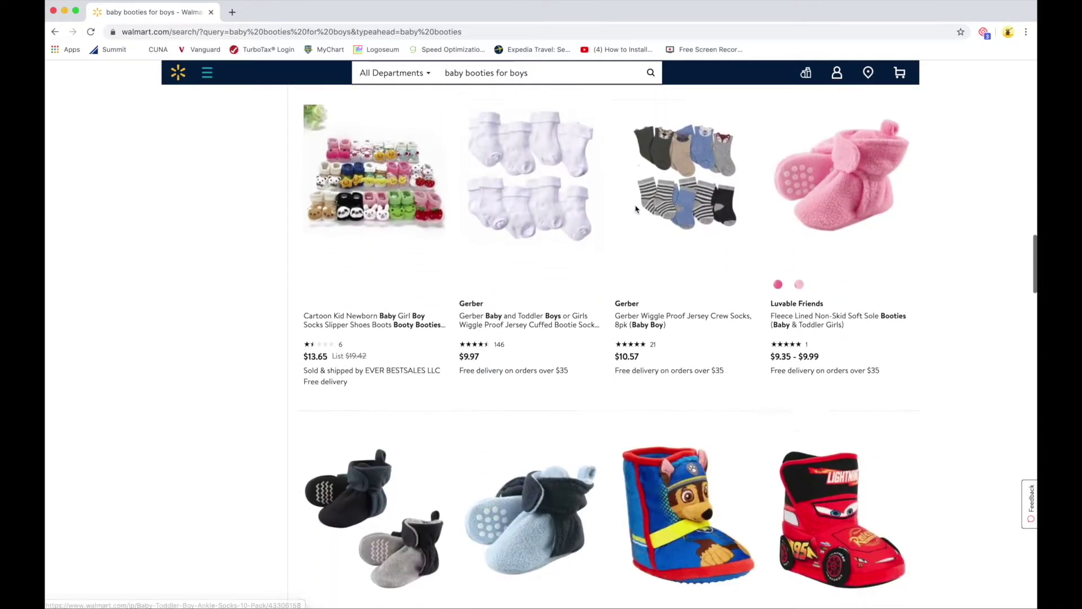
pyautogui.scroll(-15, 636, 208)
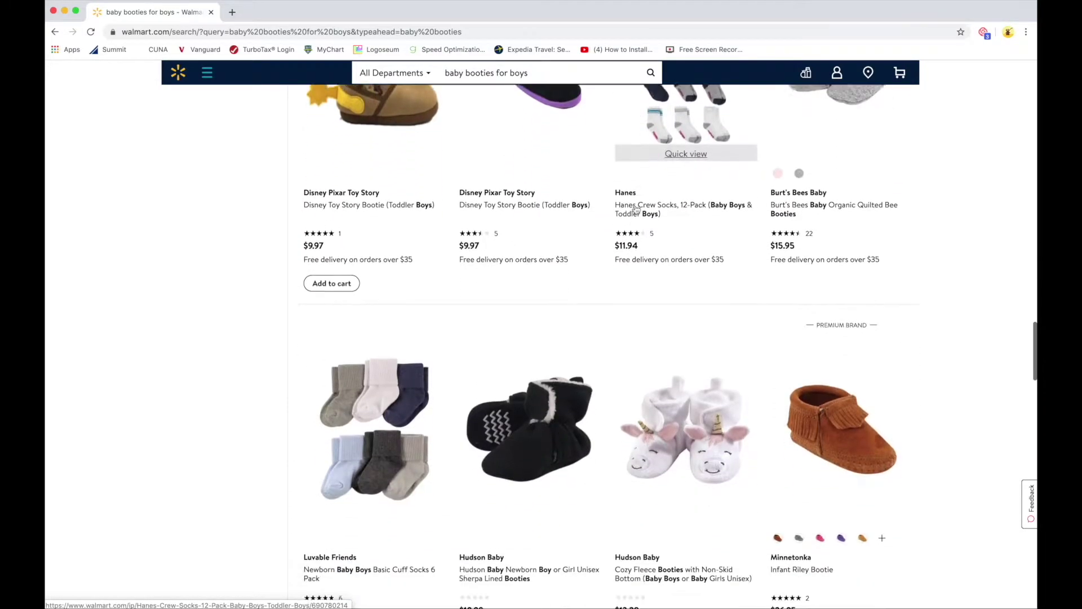
pyautogui.scroll(-14, 636, 210)
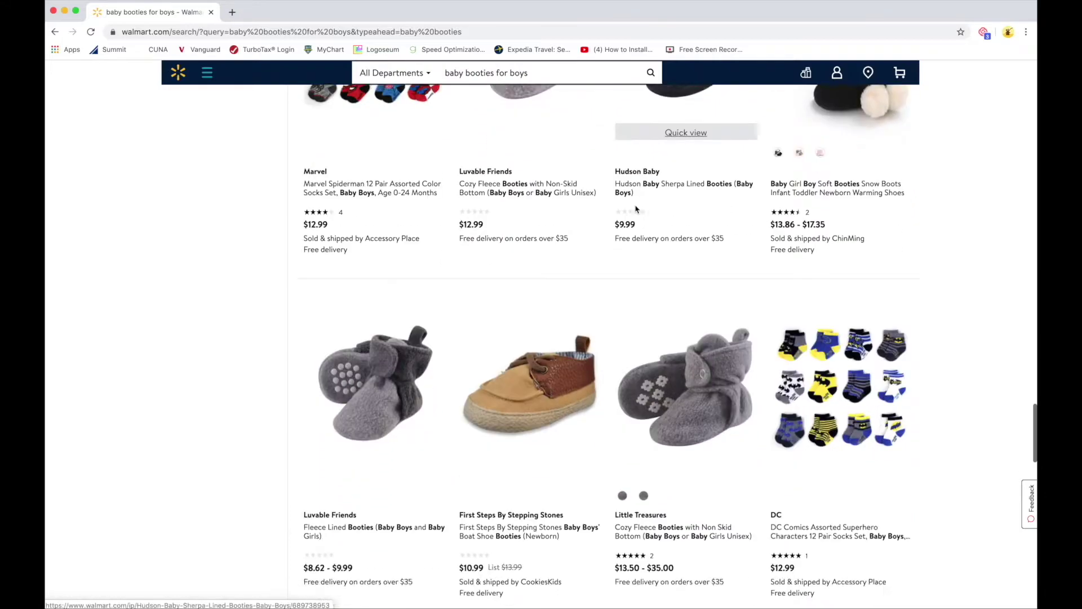
pyautogui.scroll(-1, 636, 210)
pyautogui.scroll(-10, 636, 210)
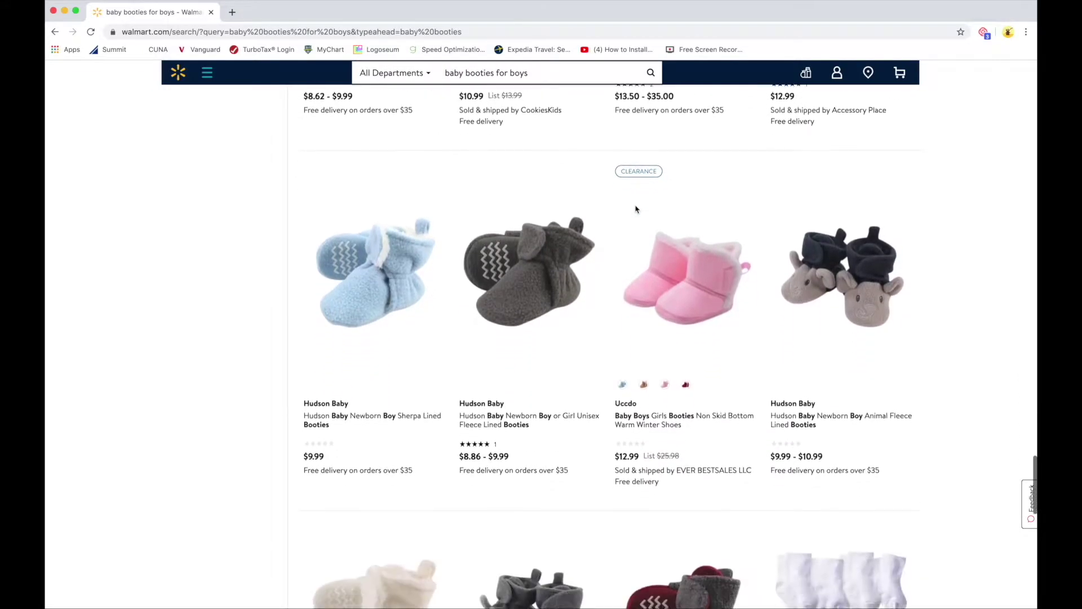
pyautogui.scroll(-15, 635, 210)
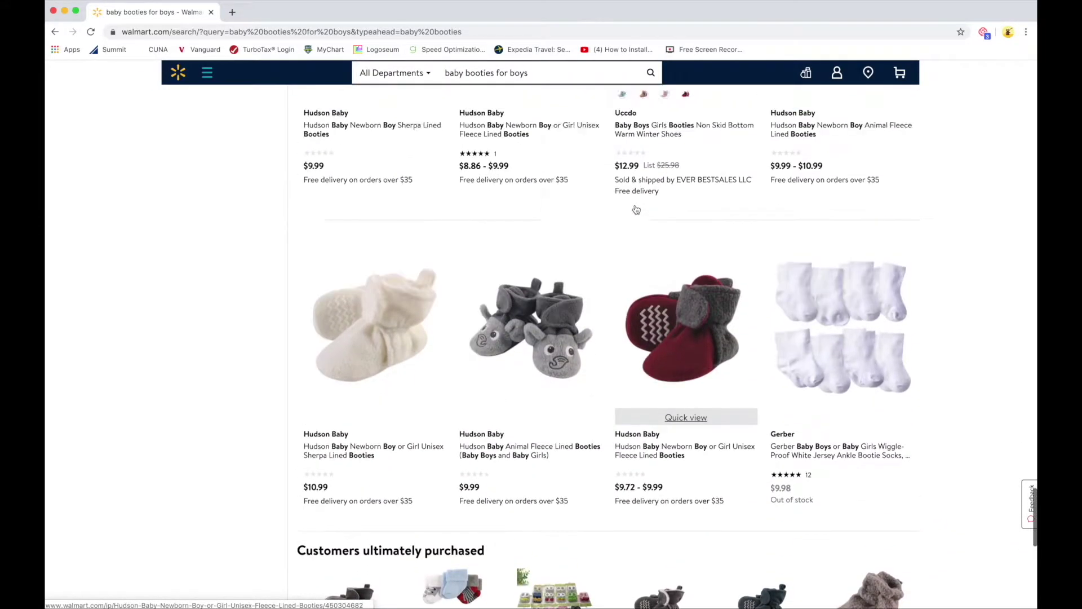
pyautogui.scroll(15, 635, 210)
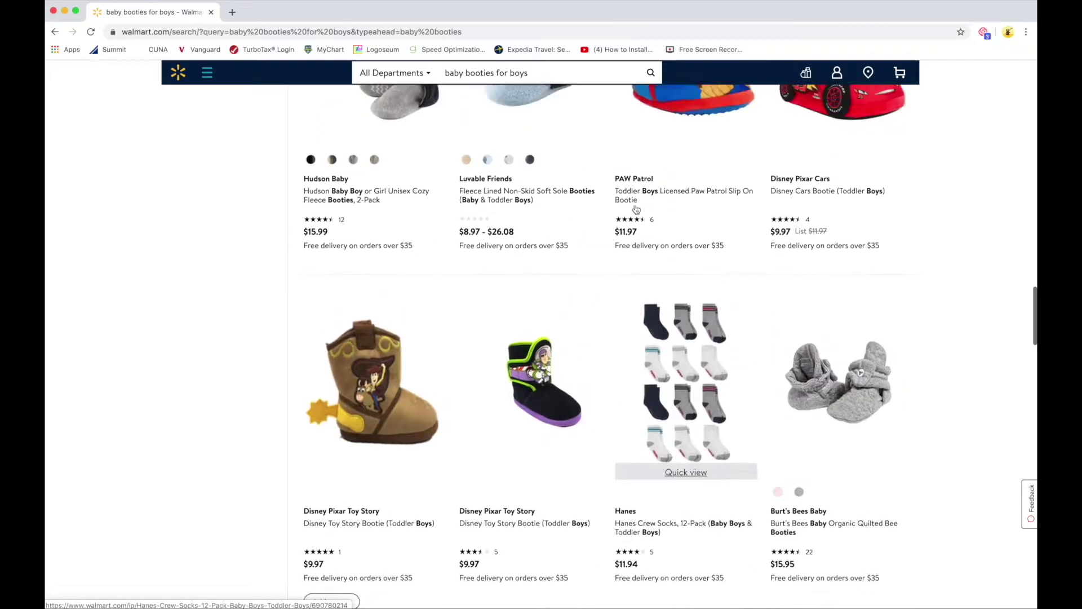
pyautogui.scroll(-2, 635, 209)
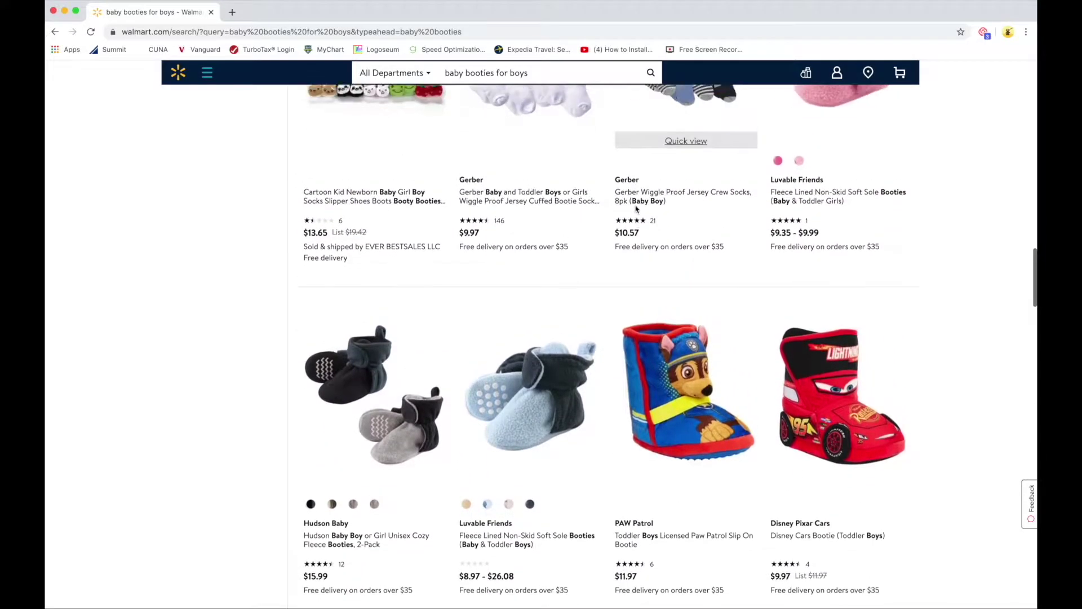
pyautogui.scroll(2, 636, 210)
pyautogui.scroll(-3, 636, 209)
pyautogui.scroll(-3, 636, 209)
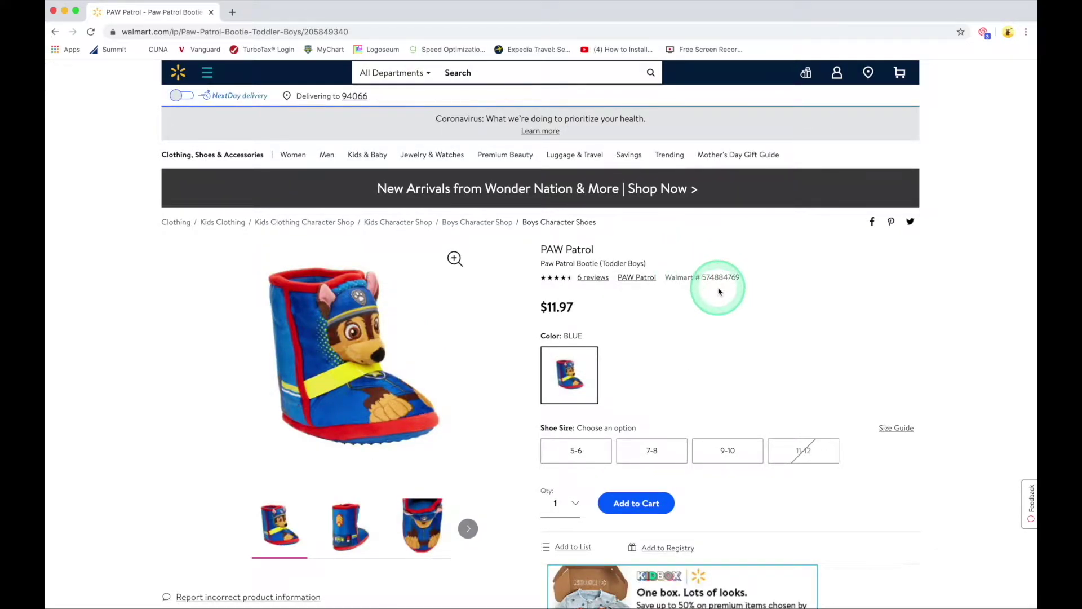
# Step: Look through the PAW Patrol bootie's back, front and side photos
pyautogui.scroll(-3, 685, 274)
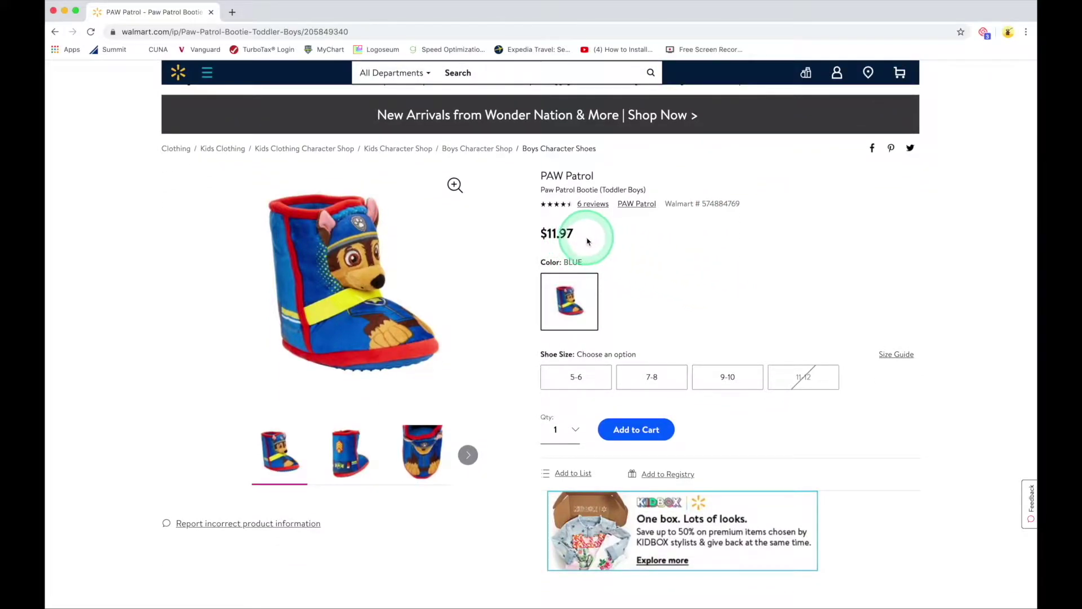
pyautogui.click(346, 455)
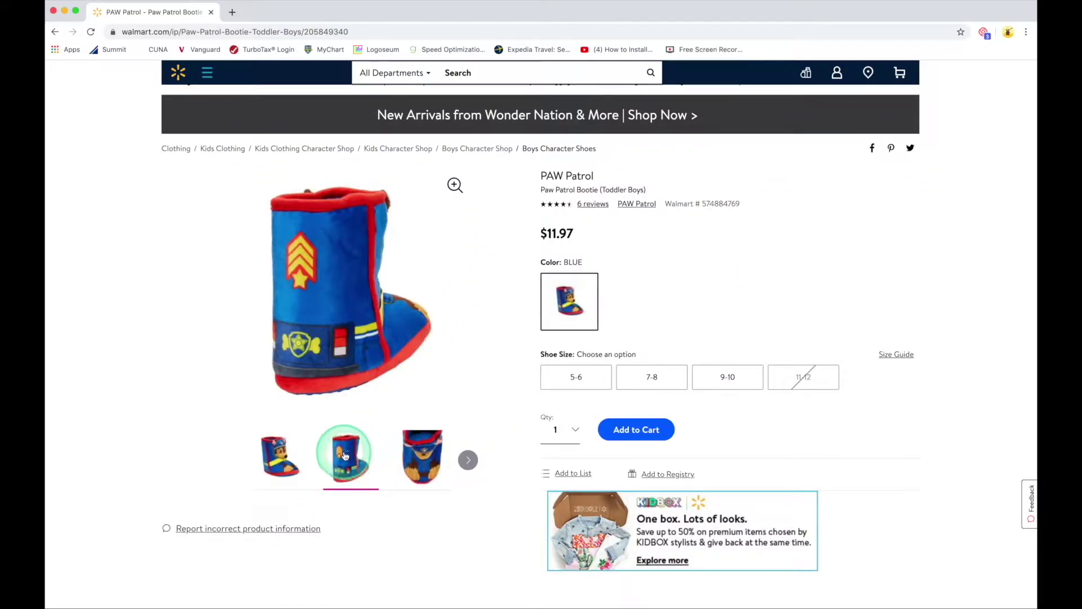
pyautogui.click(420, 453)
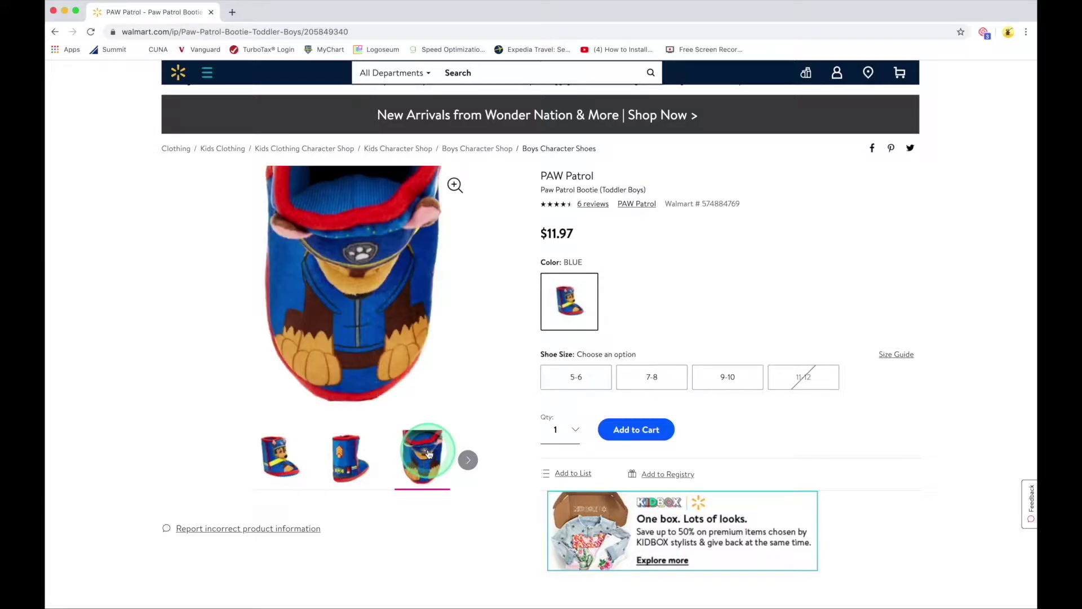
pyautogui.click(351, 454)
pyautogui.click(288, 454)
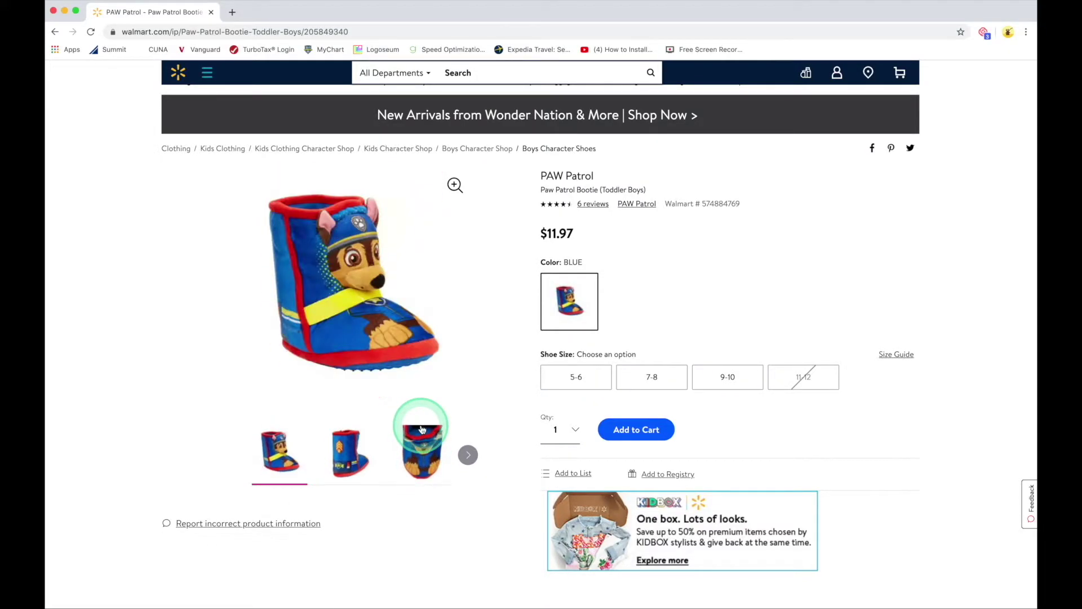
# Step: Scroll down to 'Customers also considered' and back to the Shoe Size options
pyautogui.moveTo(472, 405)
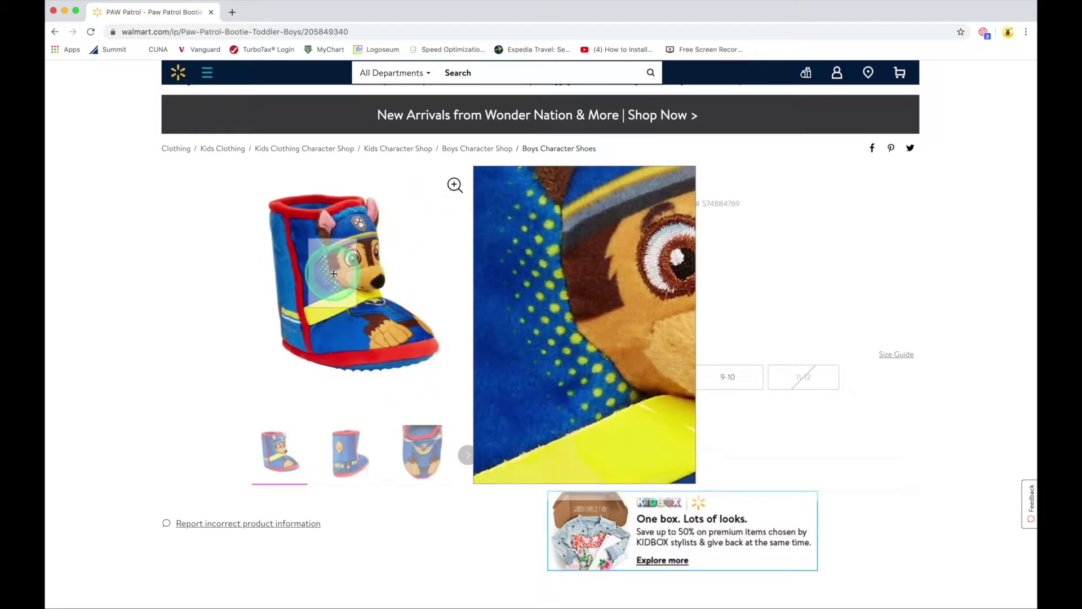
pyautogui.scroll(-5, 147, 409)
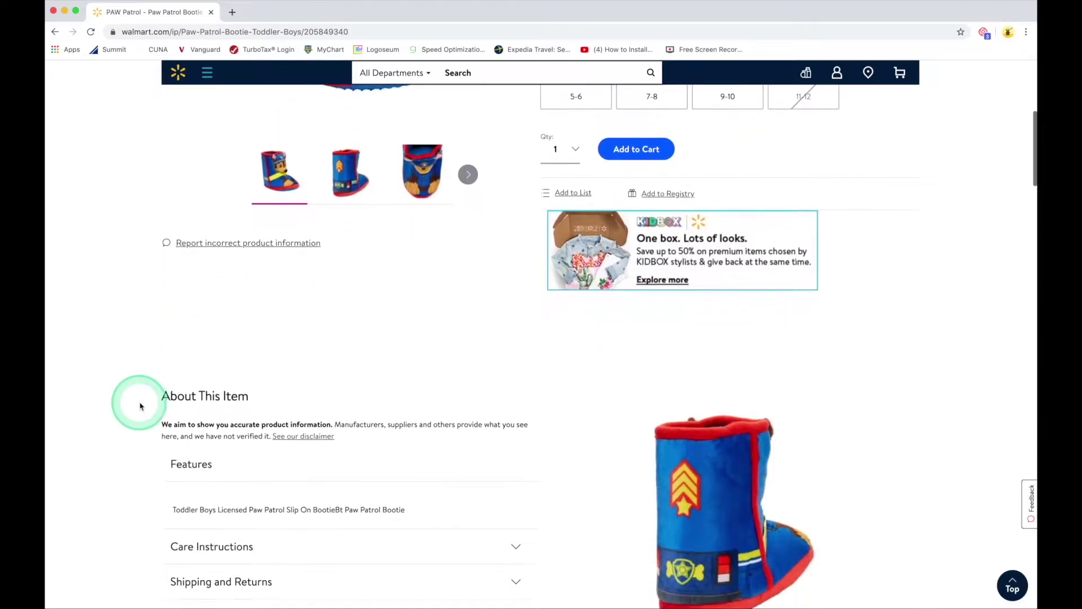
pyautogui.scroll(-4, 140, 405)
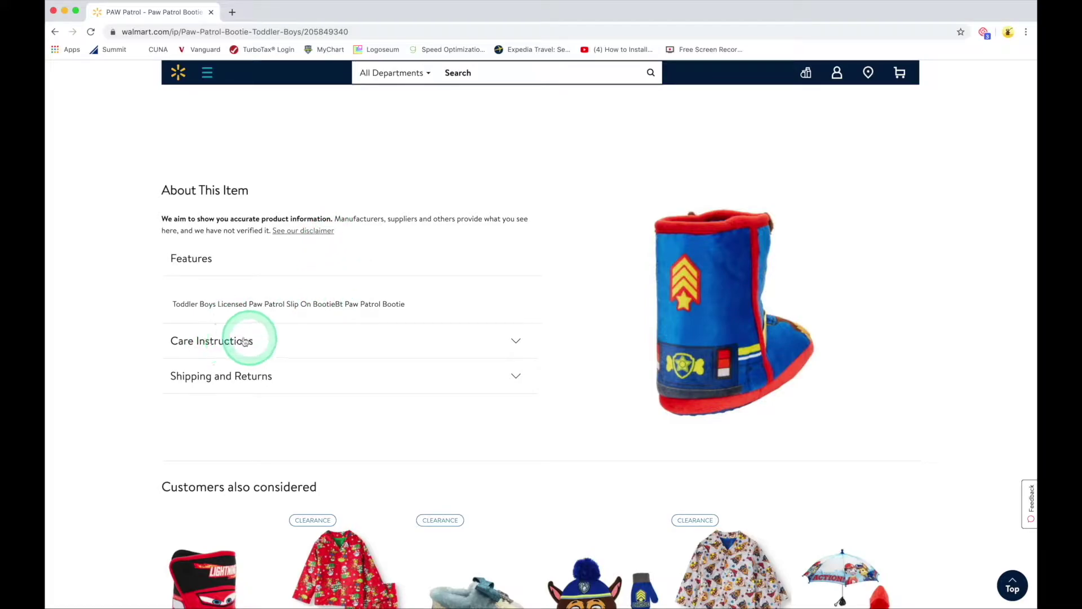
pyautogui.scroll(-7, 575, 324)
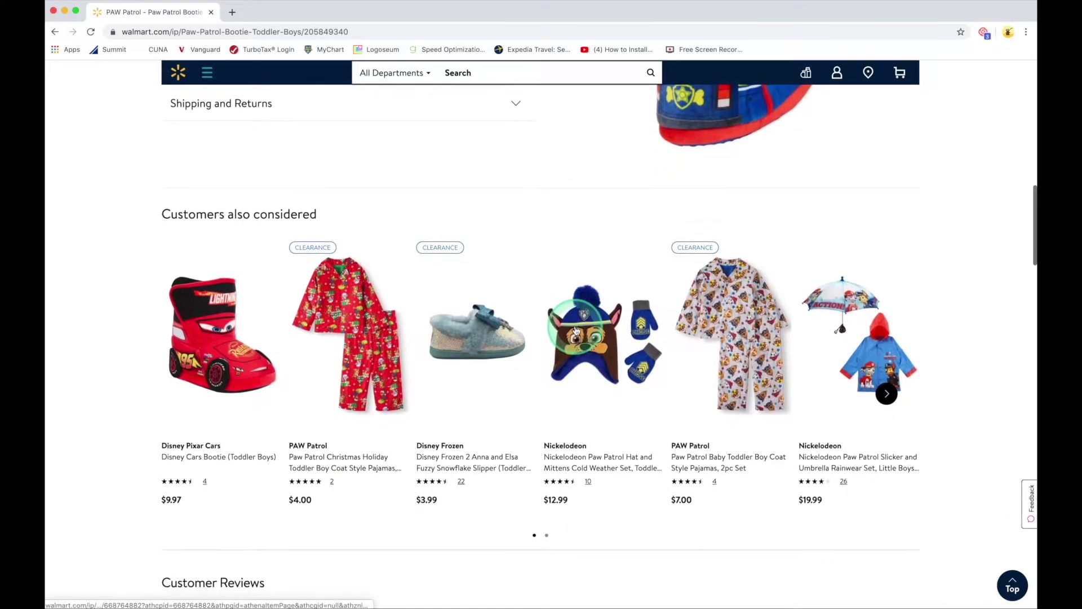
pyautogui.scroll(15, 576, 331)
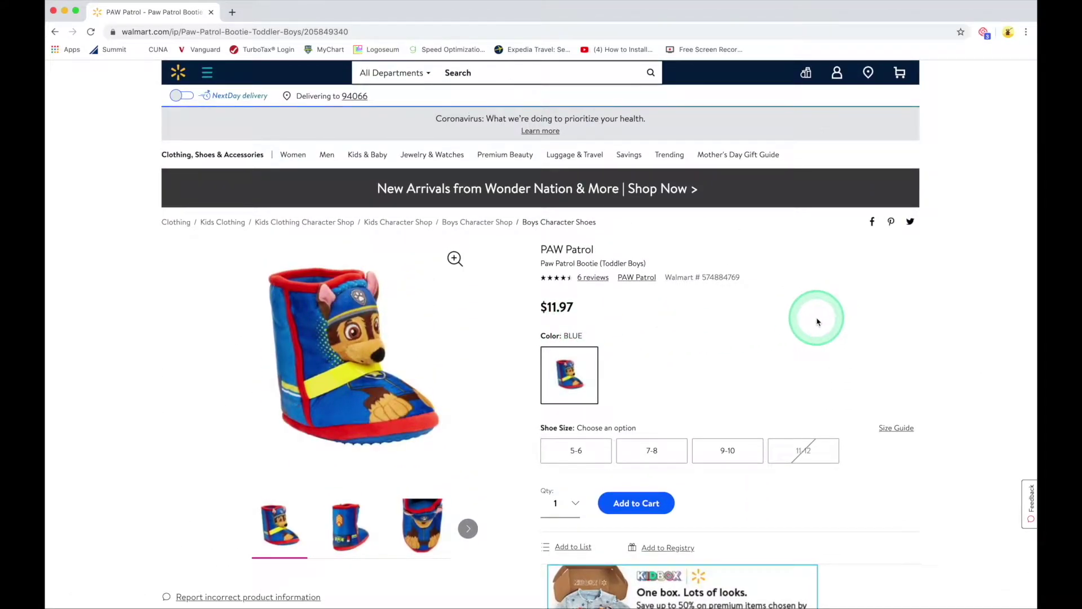
pyautogui.scroll(-1, 789, 327)
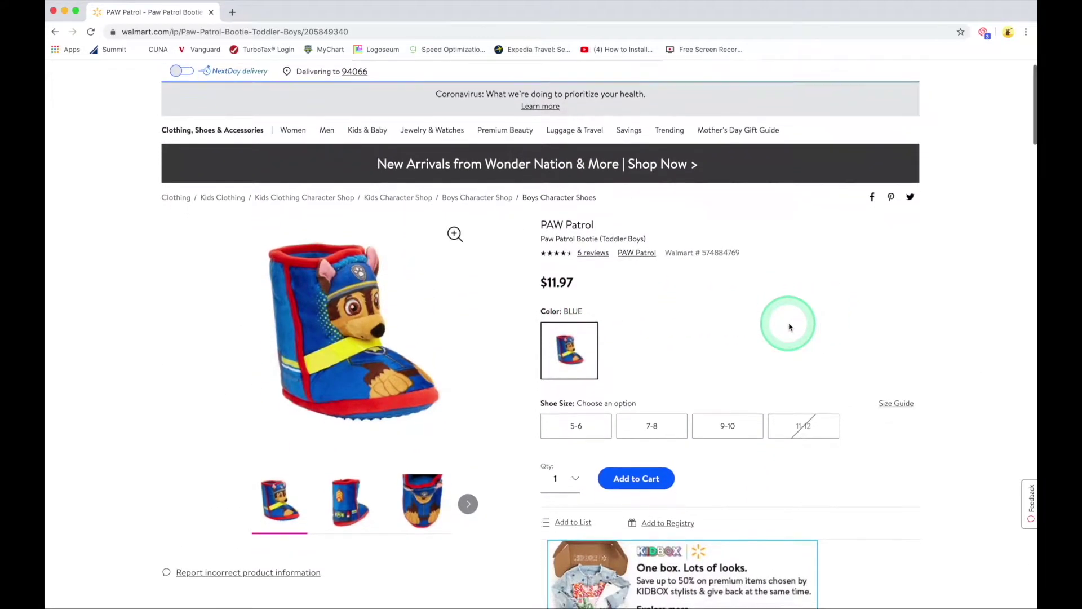
# Step: Choose shoe size 5-6 and add the blue PAW Patrol Bootie to the cart
pyautogui.click(581, 417)
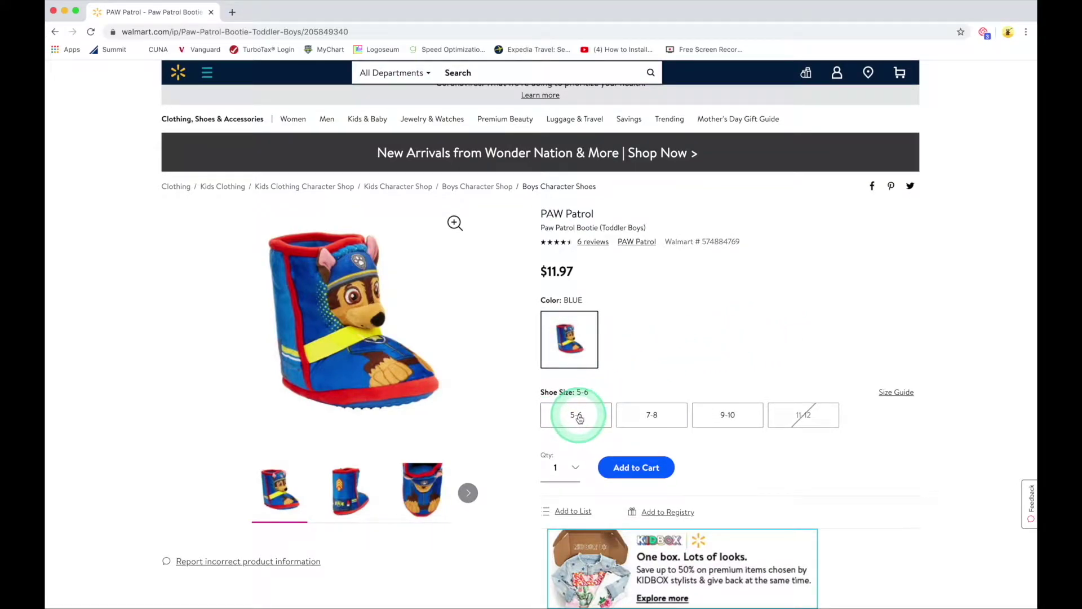
pyautogui.click(580, 418)
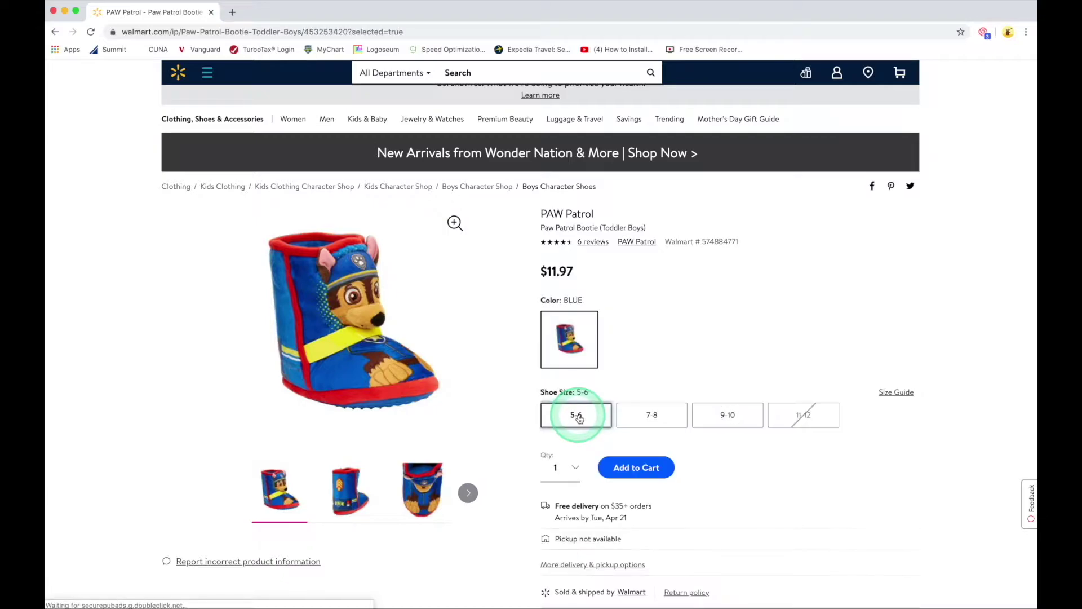
pyautogui.click(632, 471)
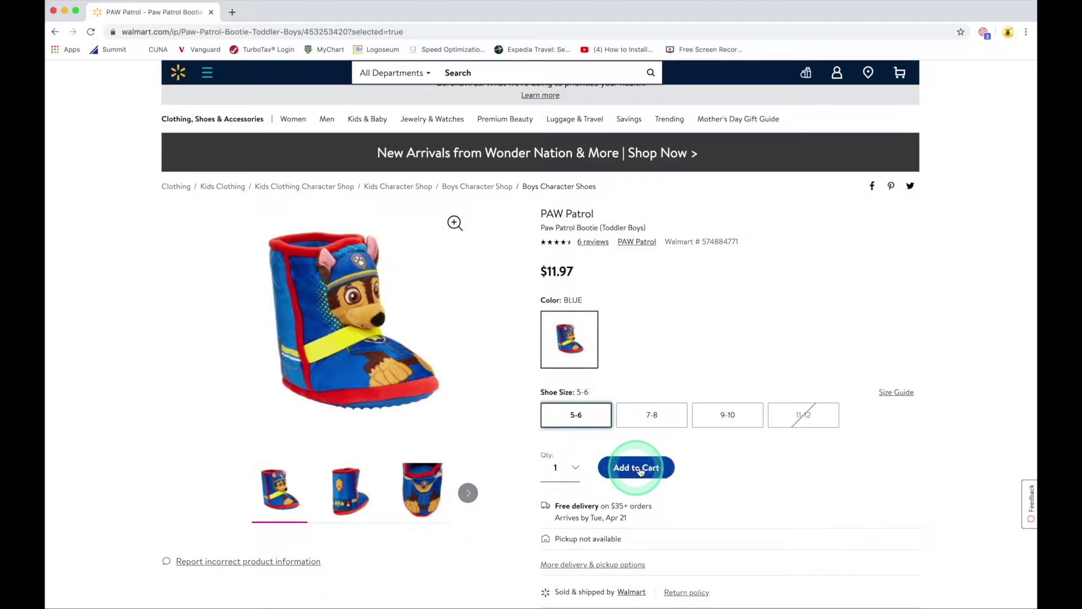
pyautogui.click(635, 471)
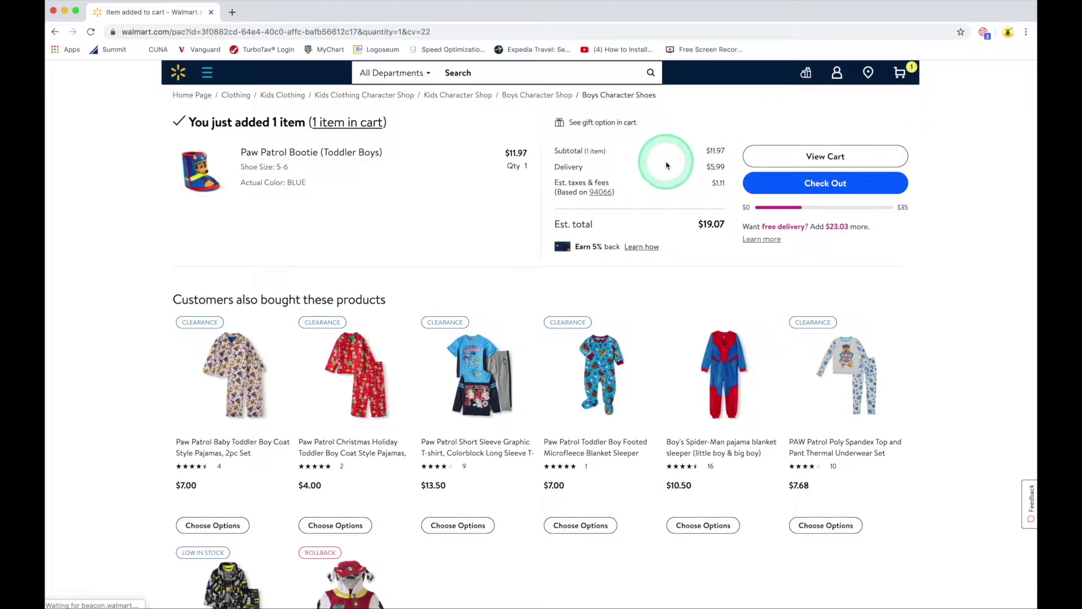
pyautogui.click(827, 187)
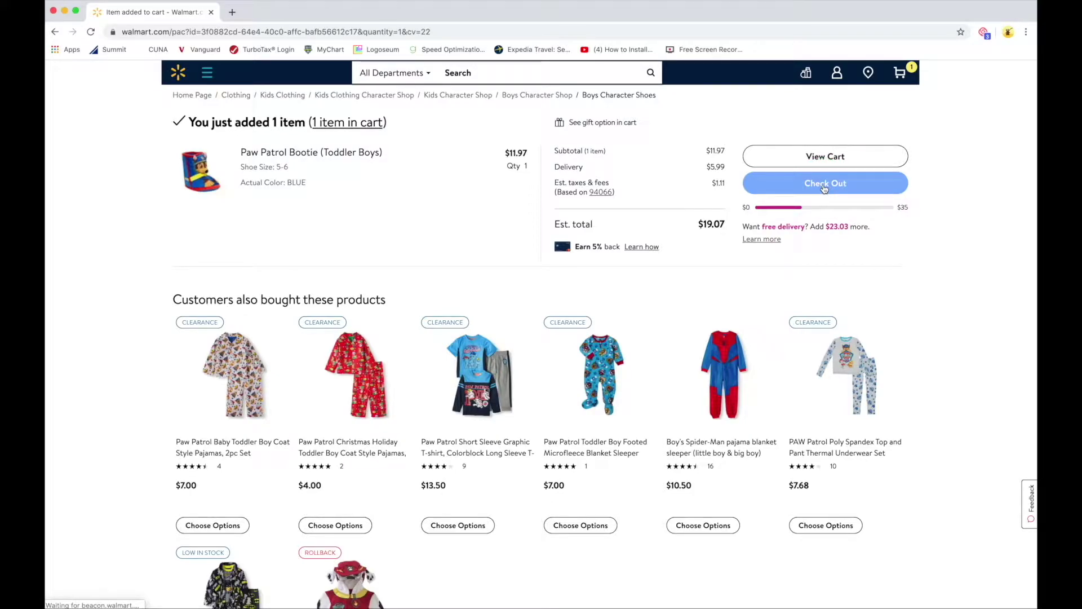
# Step: Search Walmart for 'toast' and pick the 'toasters 4 slice wide slot' suggestion
pyautogui.click(506, 72)
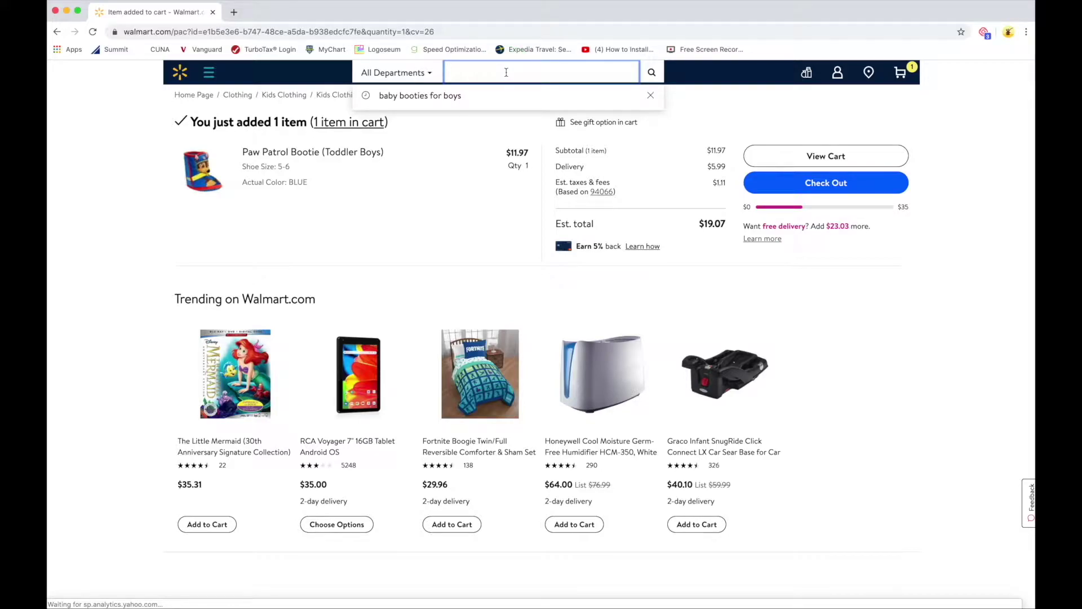
pyautogui.write('toaster')
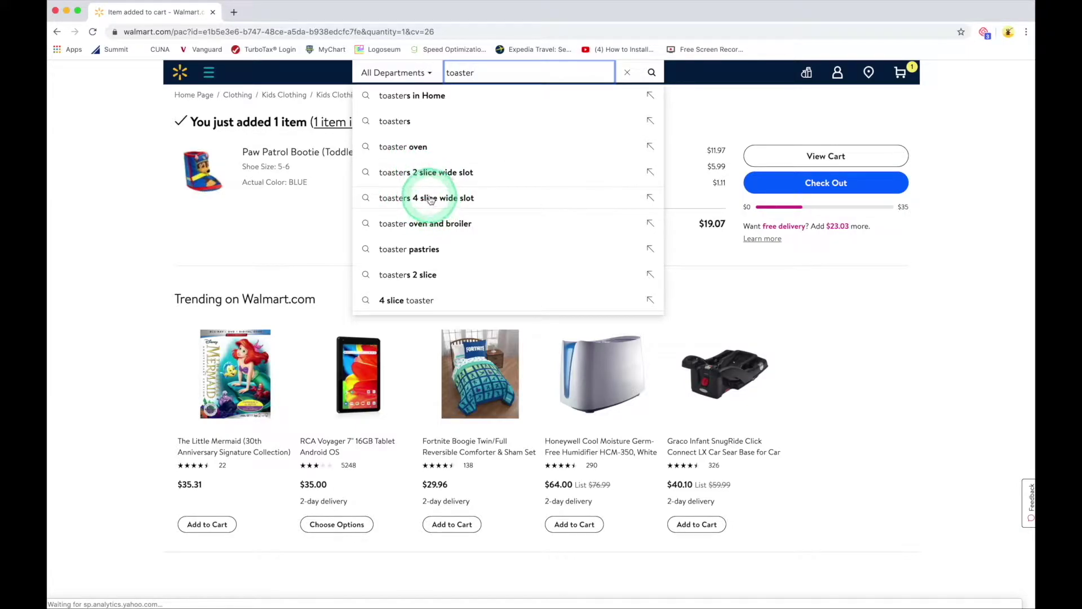
pyautogui.click(430, 199)
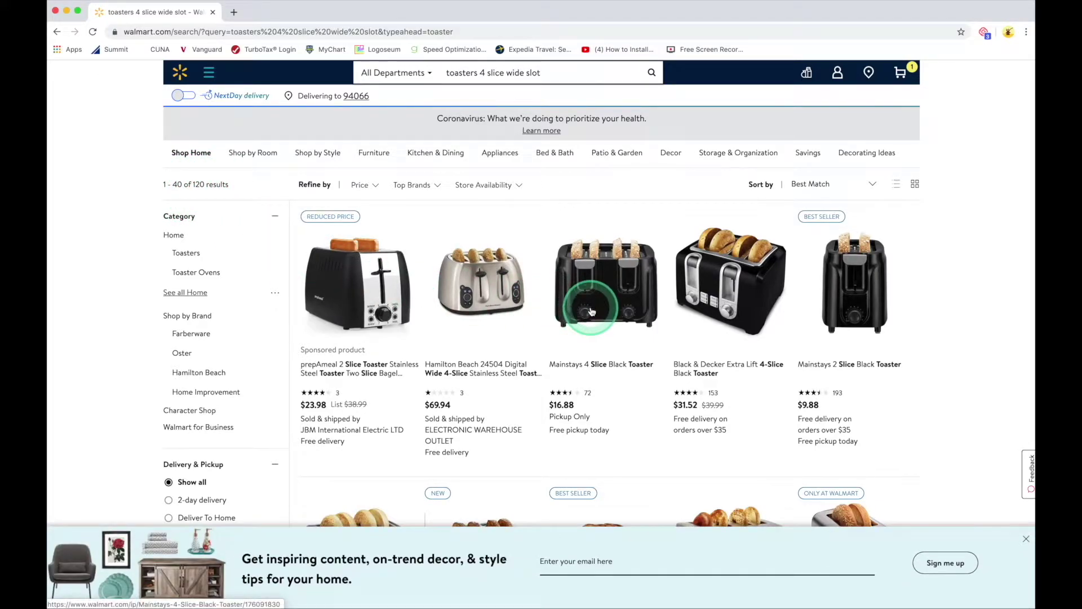
# Step: Dismiss the email sign-up offer and open the red BLACK+DECKER 2-Slice toaster
pyautogui.click(1026, 541)
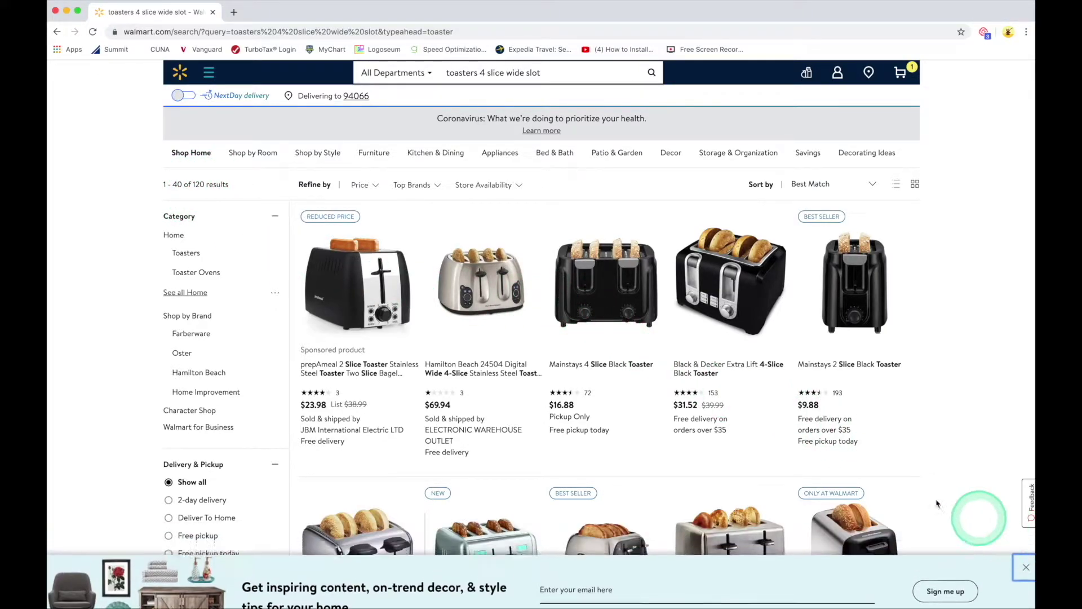
pyautogui.scroll(-3, 623, 314)
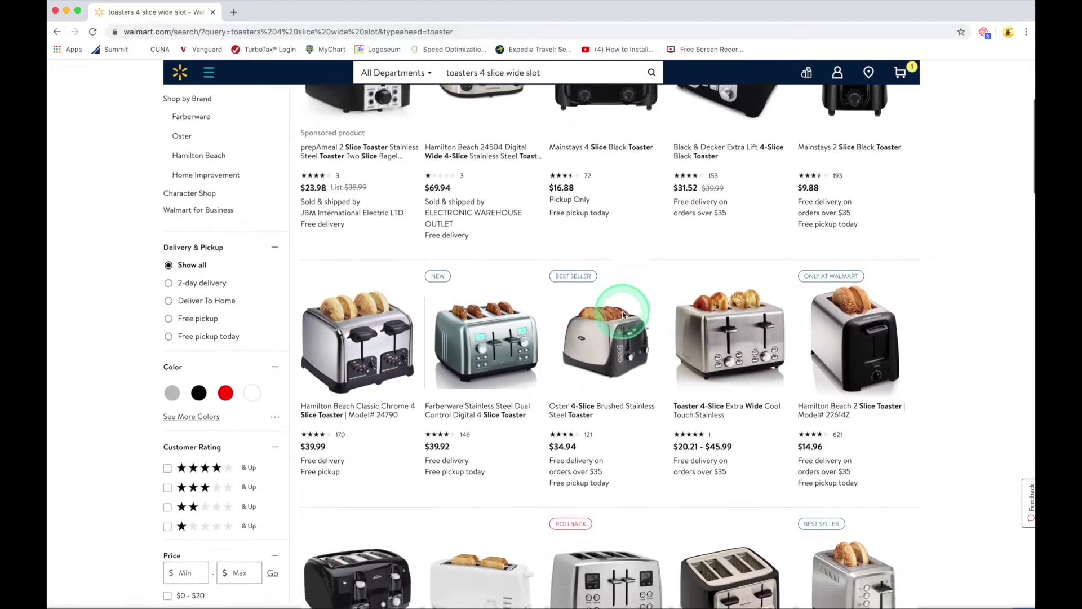
pyautogui.scroll(3, 623, 314)
pyautogui.scroll(-6, 350, 283)
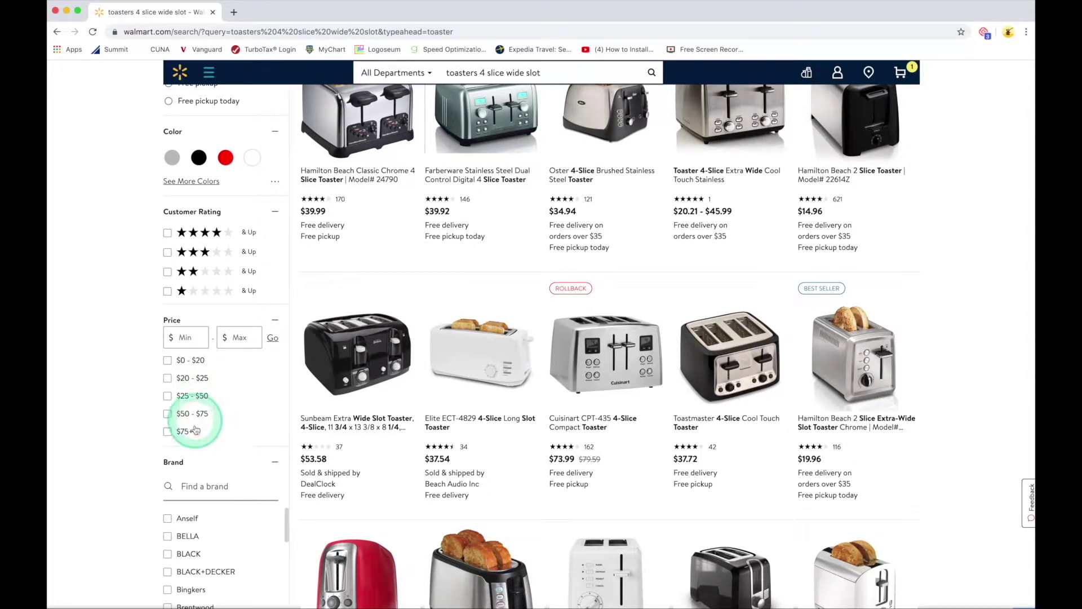
pyautogui.scroll(-1, 213, 447)
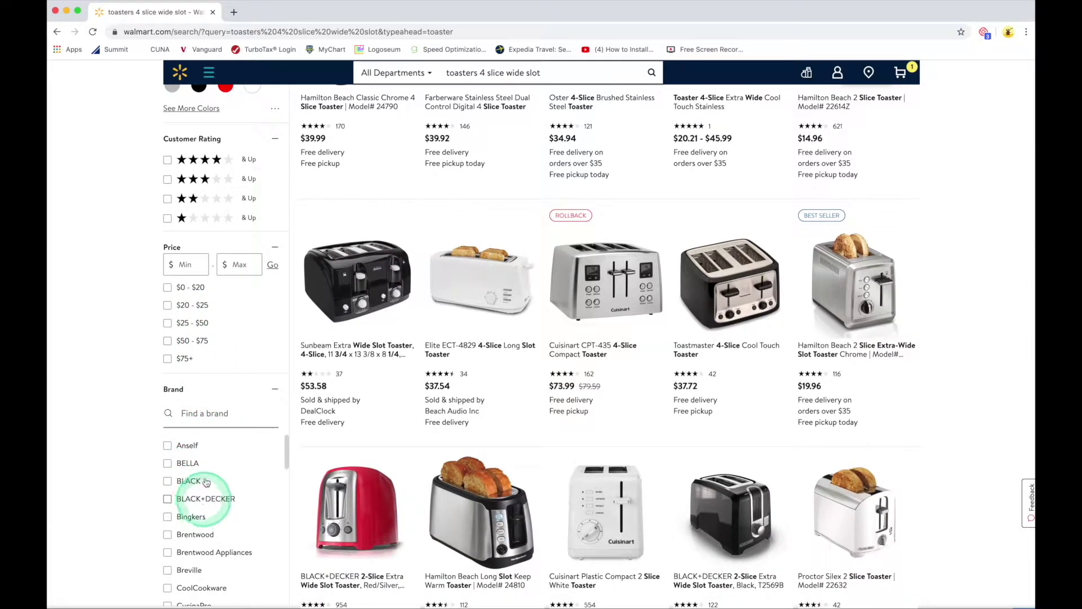
pyautogui.scroll(-2, 479, 276)
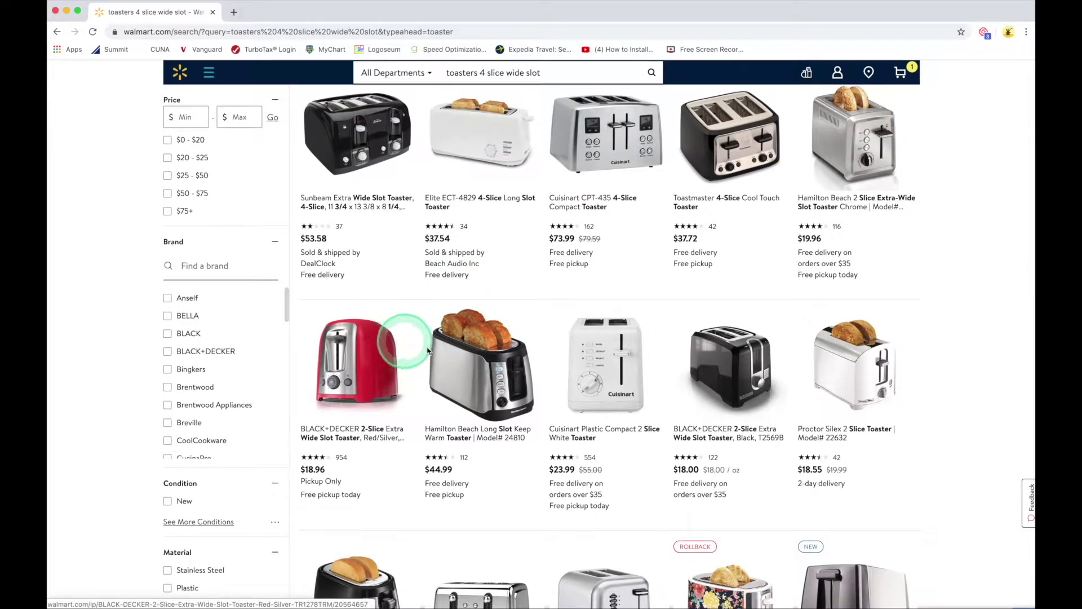
pyautogui.click(363, 365)
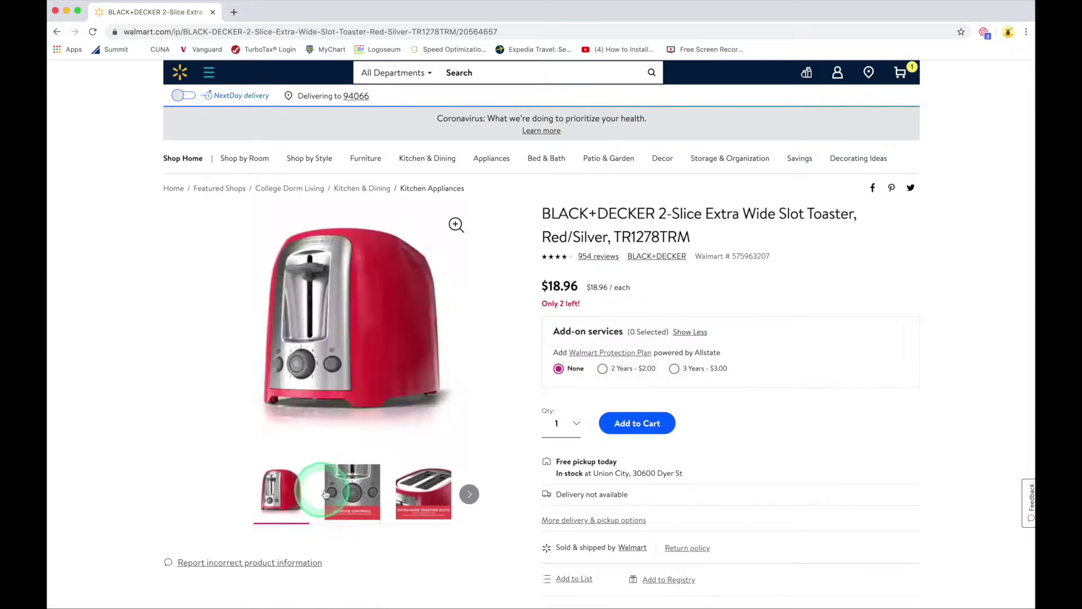
# Step: View the toaster's controls and wide-slot photos, then return to the search results
pyautogui.click(348, 493)
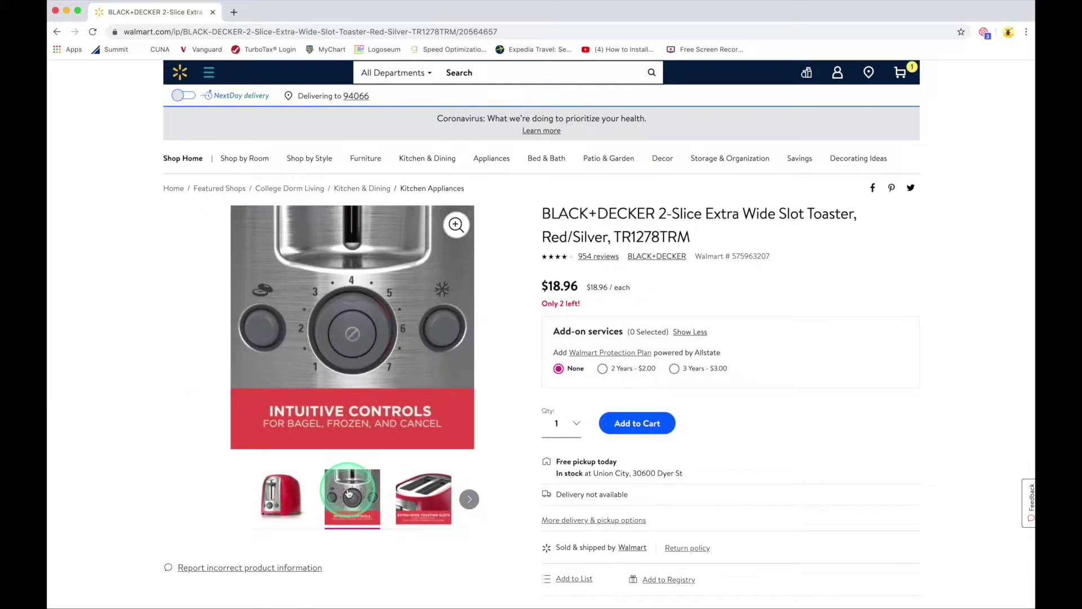
pyautogui.click(415, 498)
pyautogui.click(283, 491)
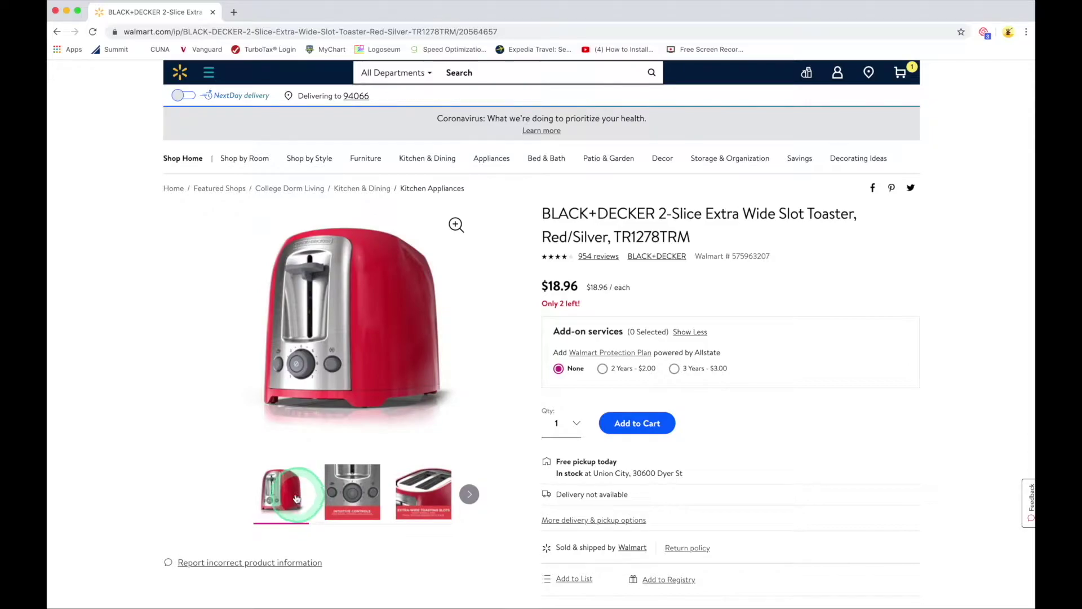
pyautogui.click(214, 475)
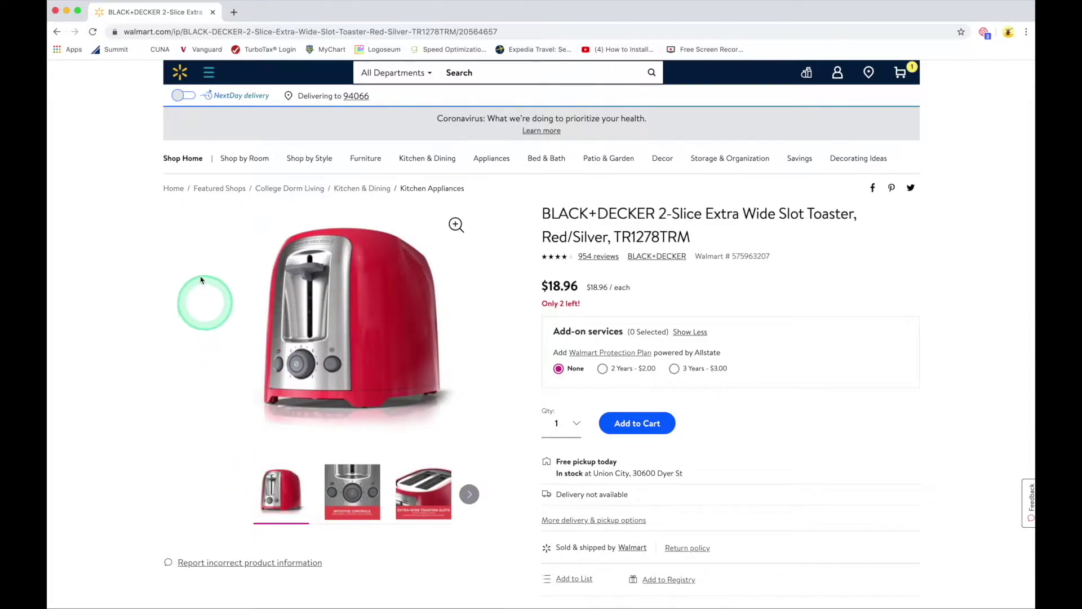
pyautogui.click(58, 32)
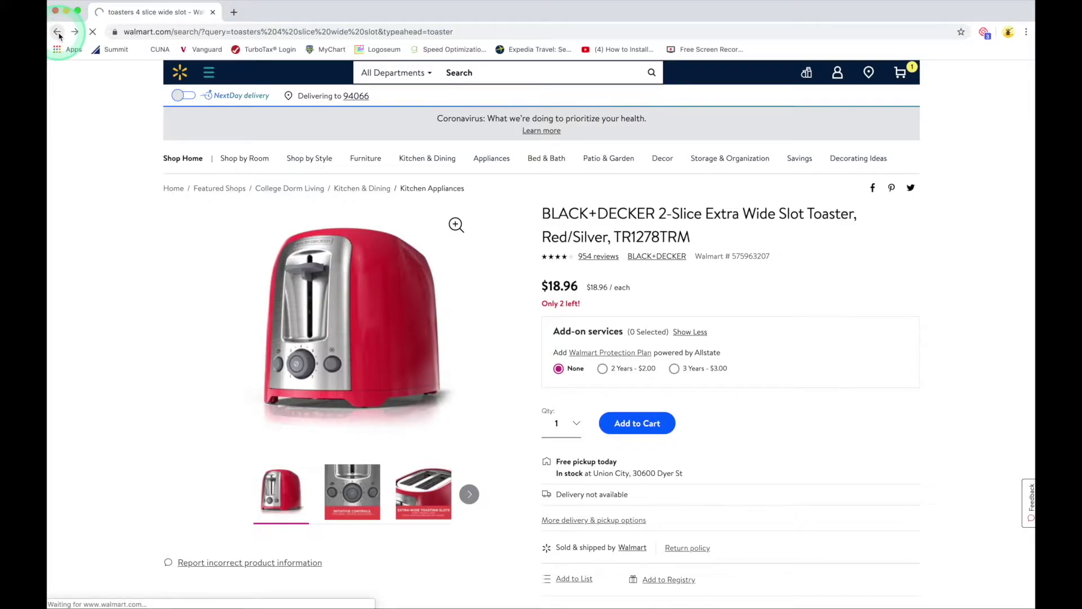
# Step: View the Toastmaster 4-Slice toaster's lever close-up, control dial and main photos
pyautogui.scroll(-1, 662, 329)
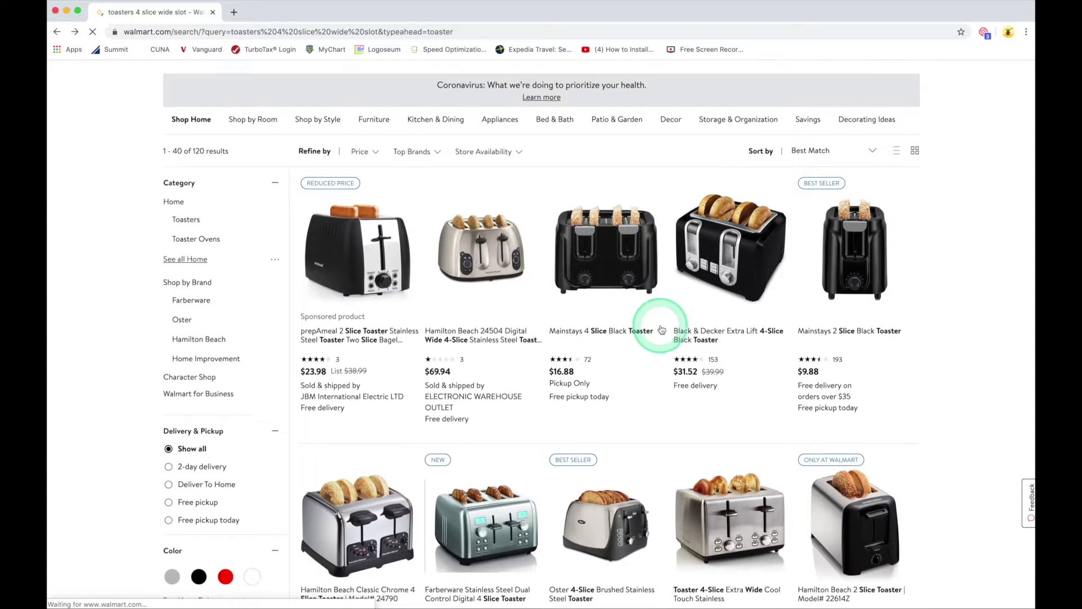
pyautogui.scroll(-9, 661, 330)
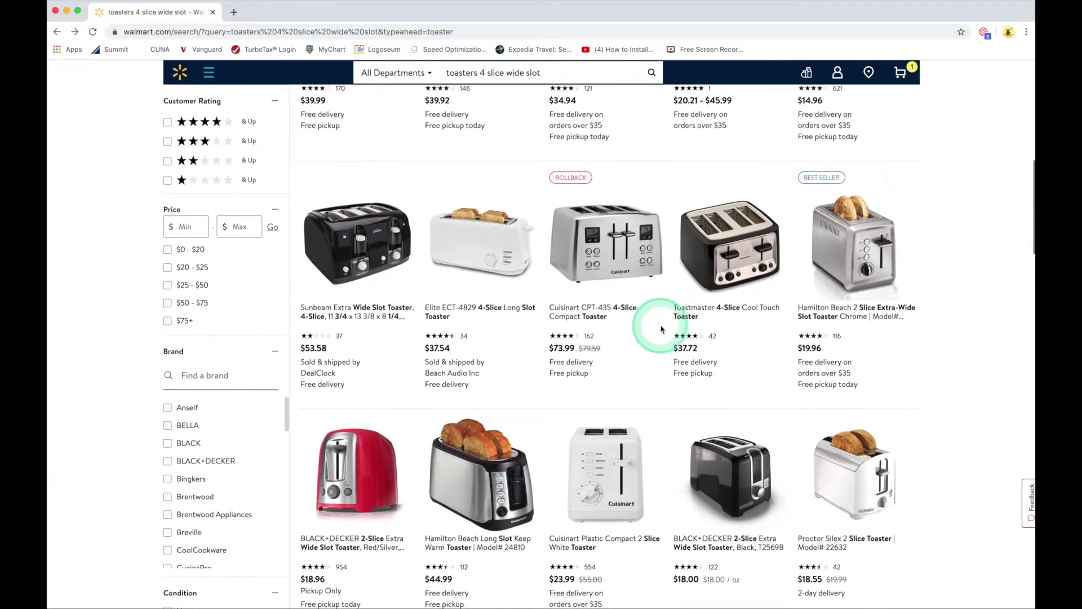
pyautogui.scroll(-2, 662, 330)
pyautogui.scroll(2, 662, 330)
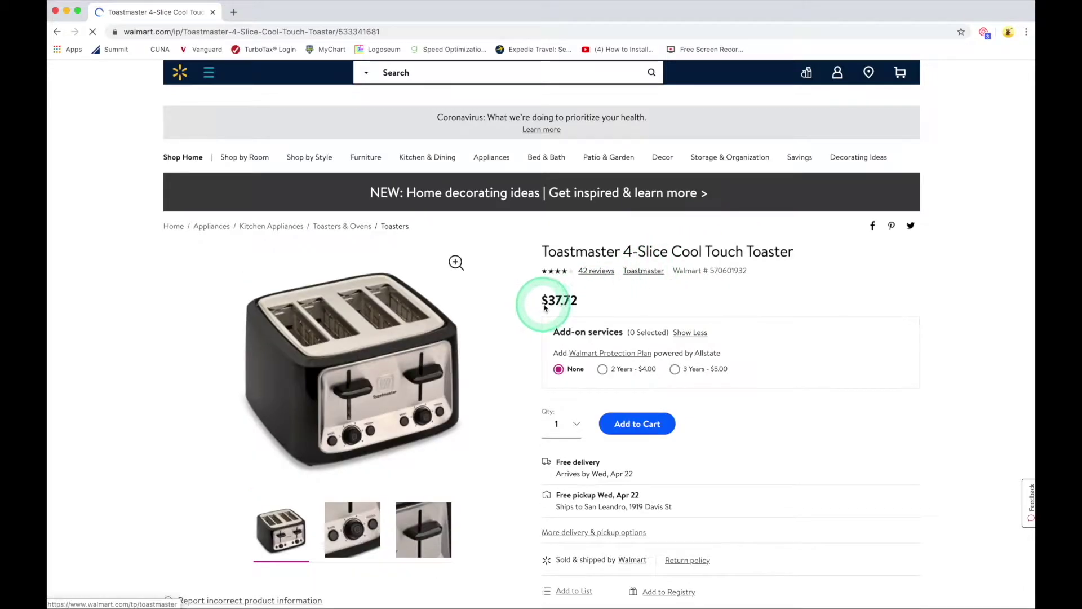
pyautogui.click(430, 543)
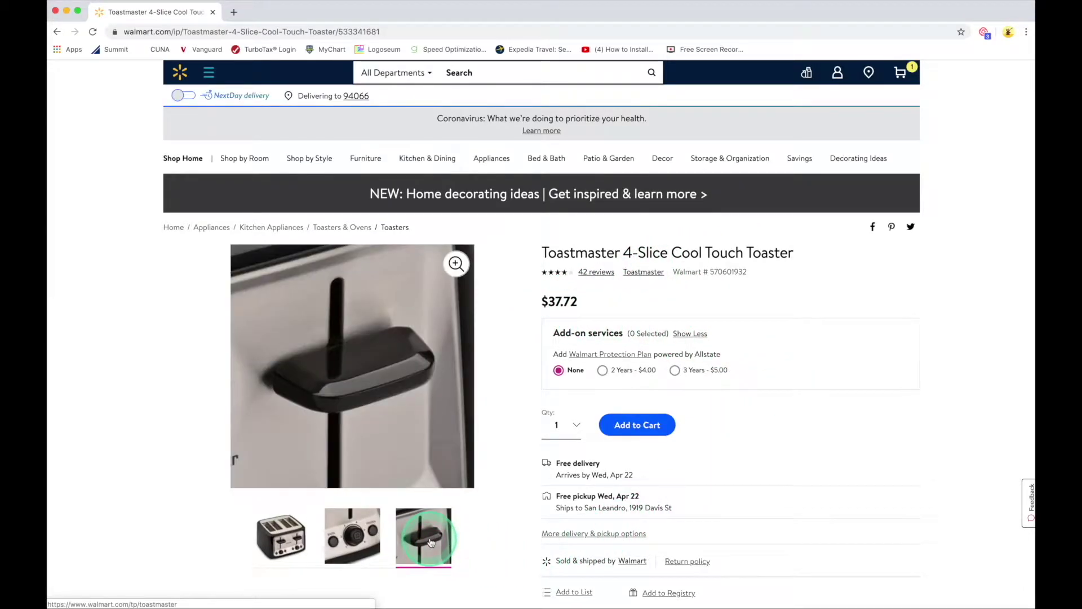
pyautogui.click(352, 533)
pyautogui.click(281, 536)
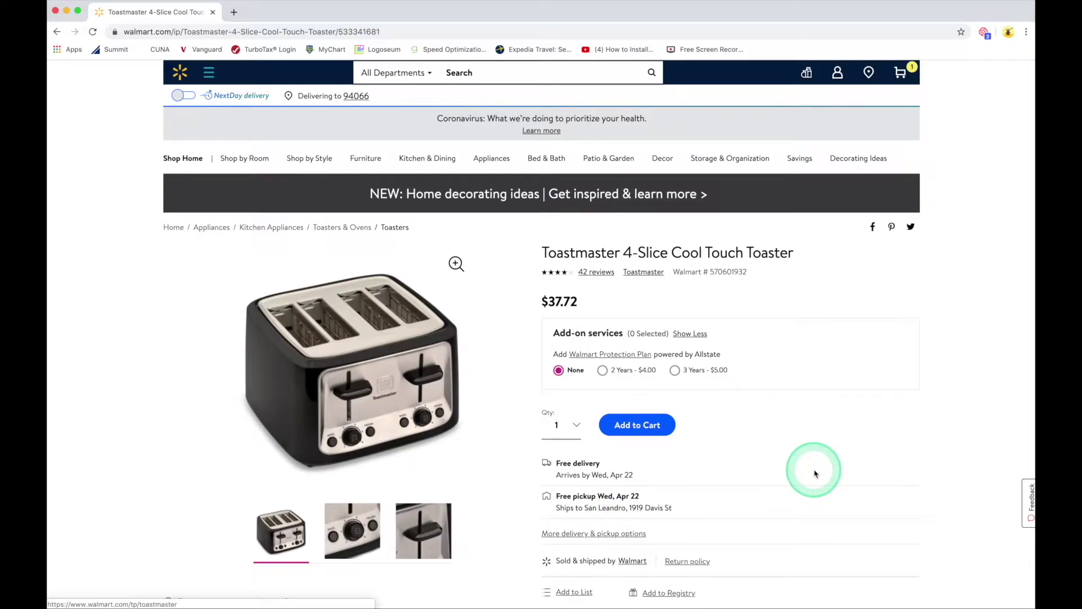
# Step: Scroll down to About This Item, then back up to Add to Cart
pyautogui.scroll(-2, 815, 474)
pyautogui.scroll(-9, 816, 474)
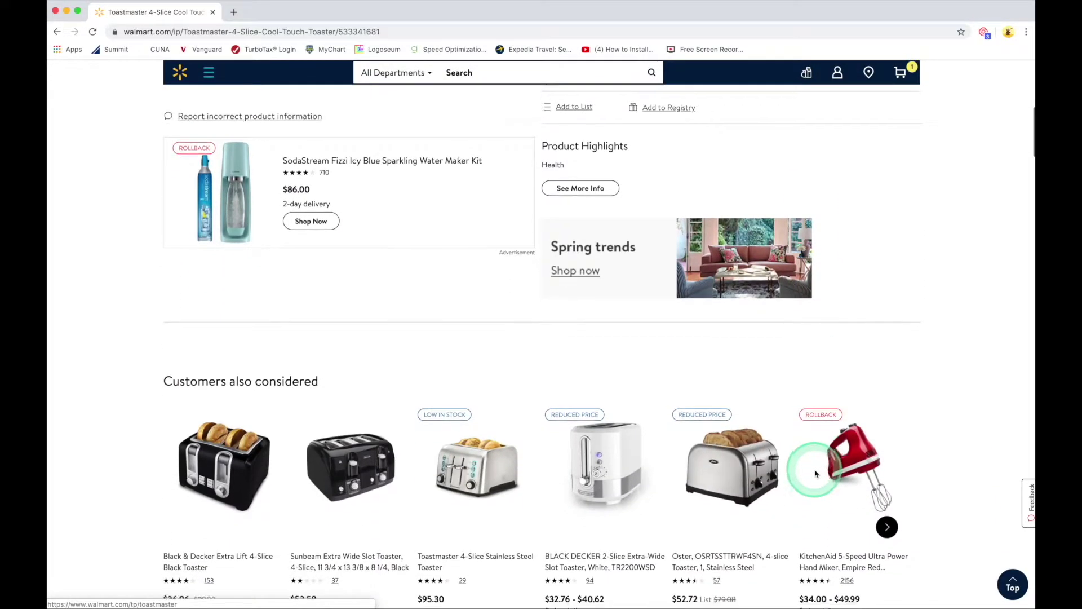
pyautogui.scroll(-10, 816, 473)
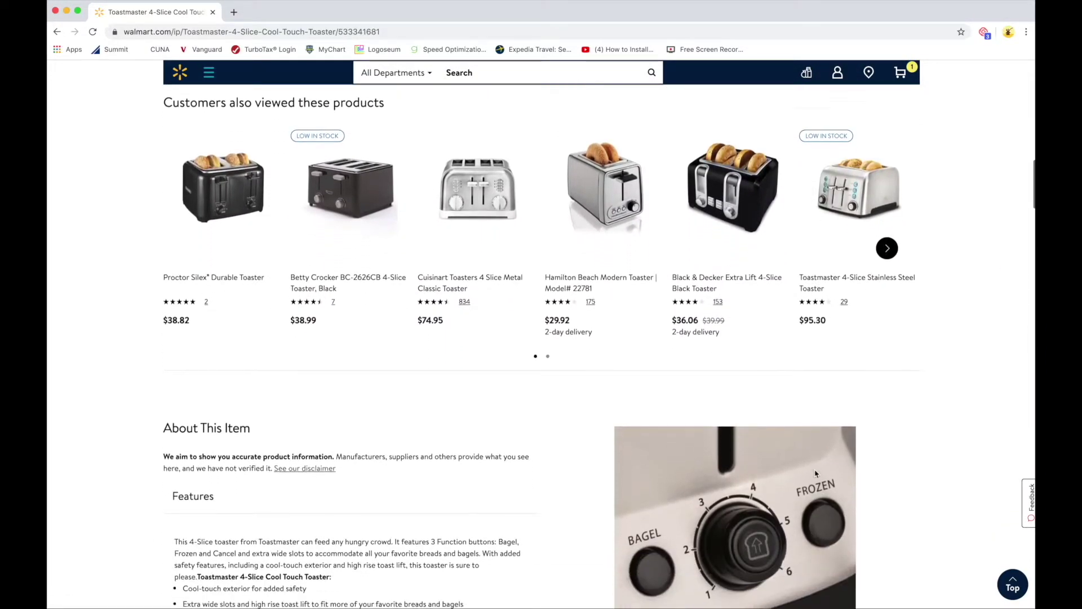
pyautogui.scroll(-1, 816, 473)
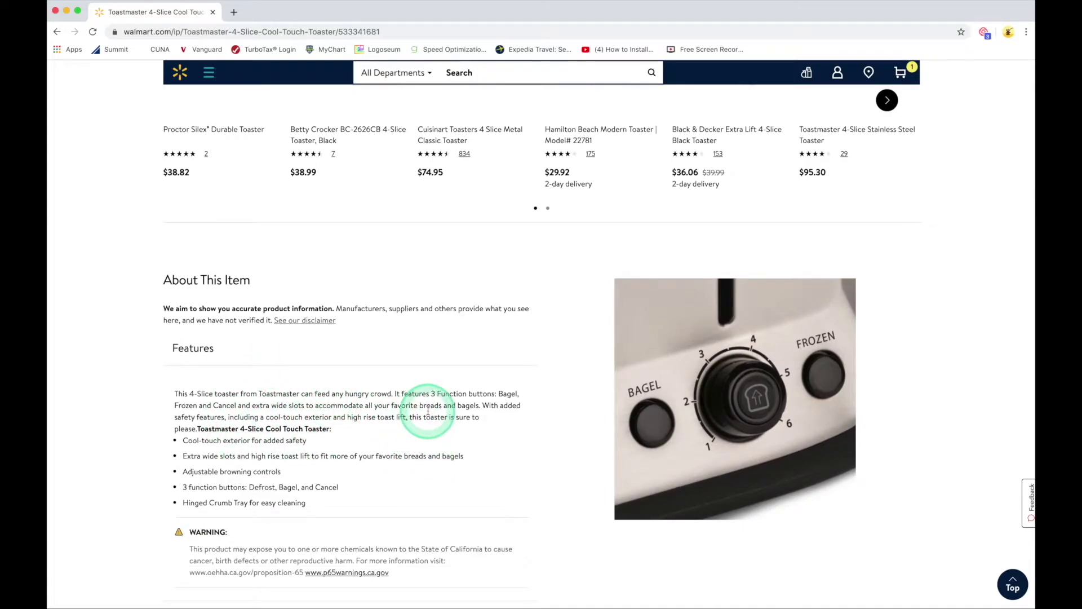
pyautogui.scroll(20, 430, 416)
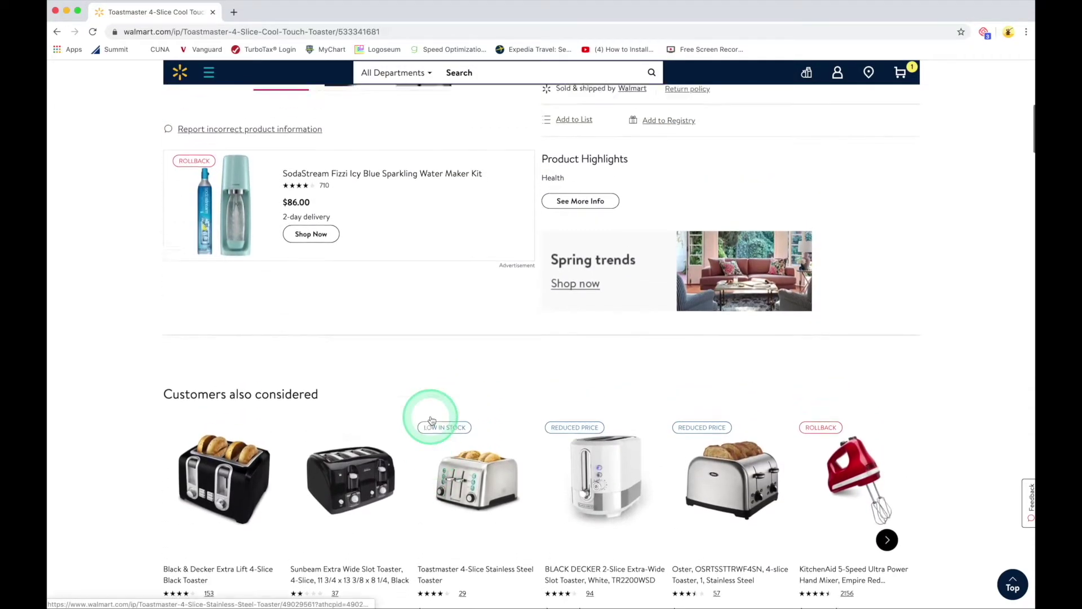
pyautogui.scroll(1, 430, 417)
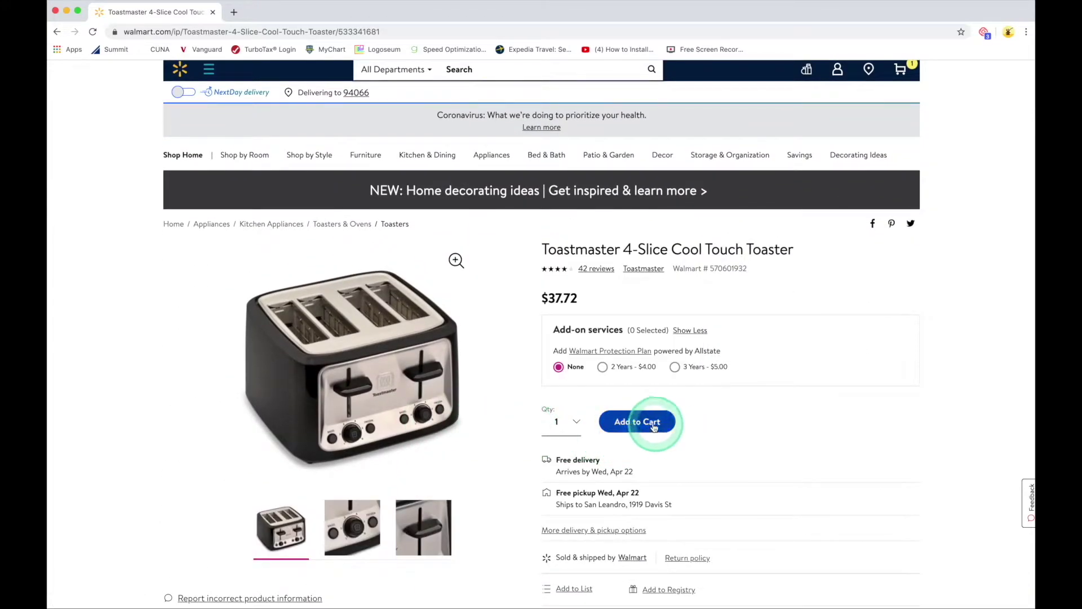
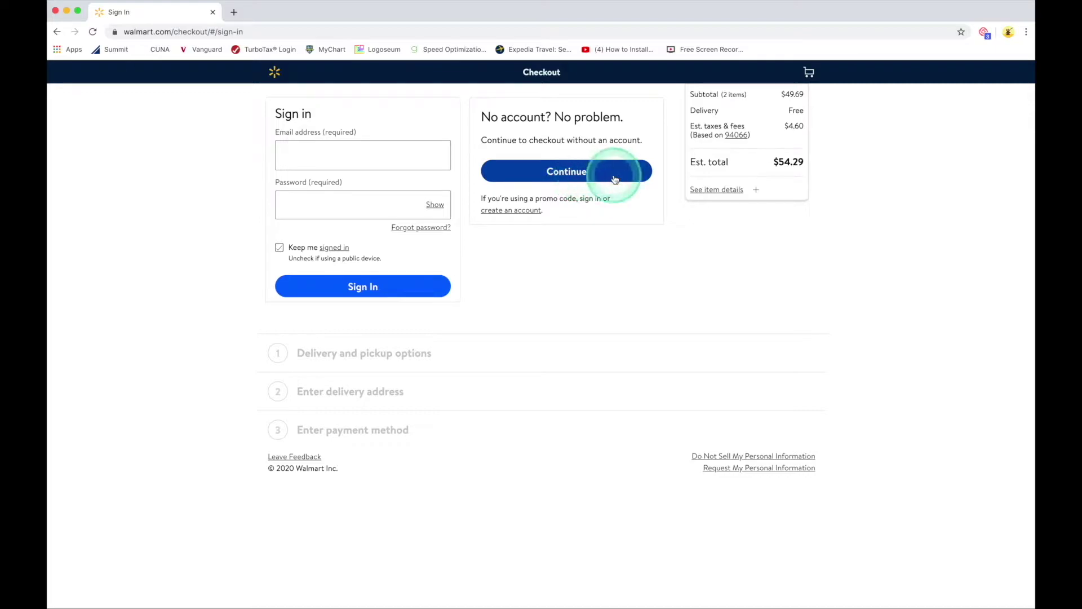
# Step: Check out as a guest and keep both items' free delivery dates to reach the address form
pyautogui.click(574, 175)
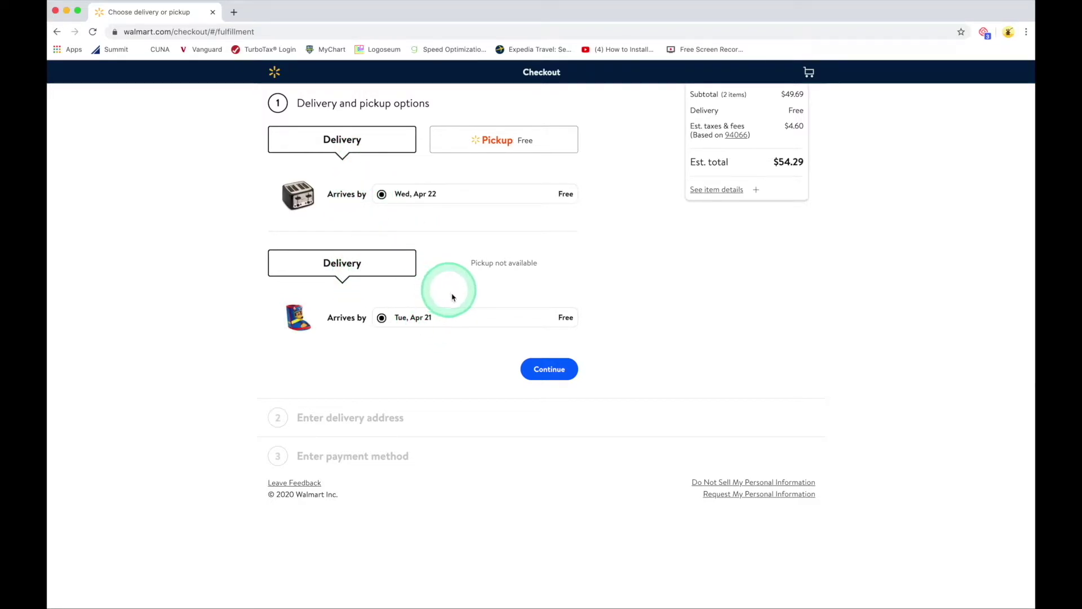
pyautogui.click(554, 372)
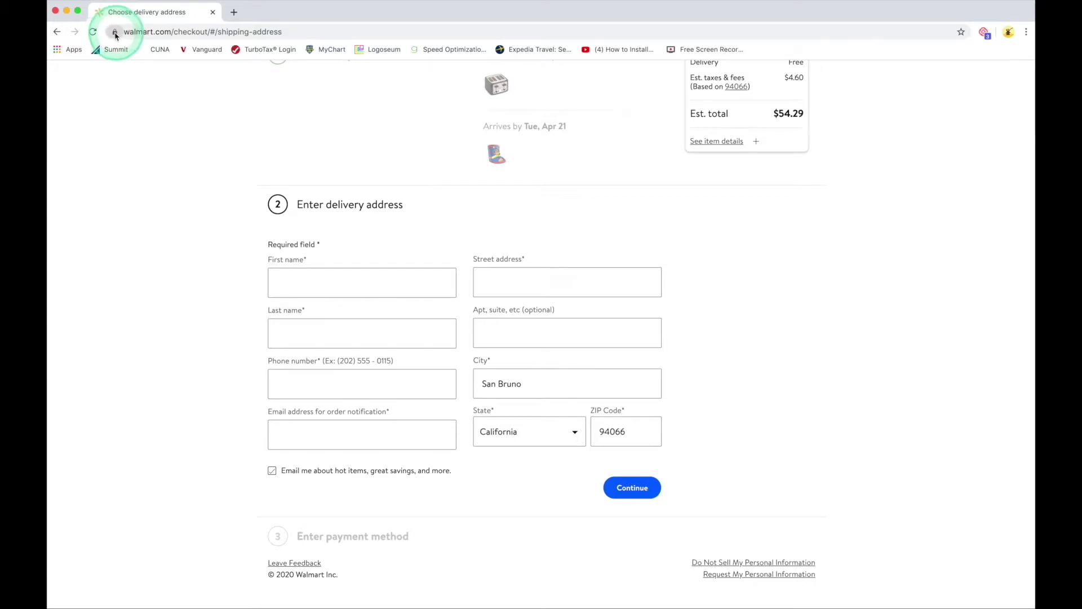
# Step: Enter the recipient's first and last name on the delivery address form
pyautogui.click(194, 32)
pyautogui.click(195, 33)
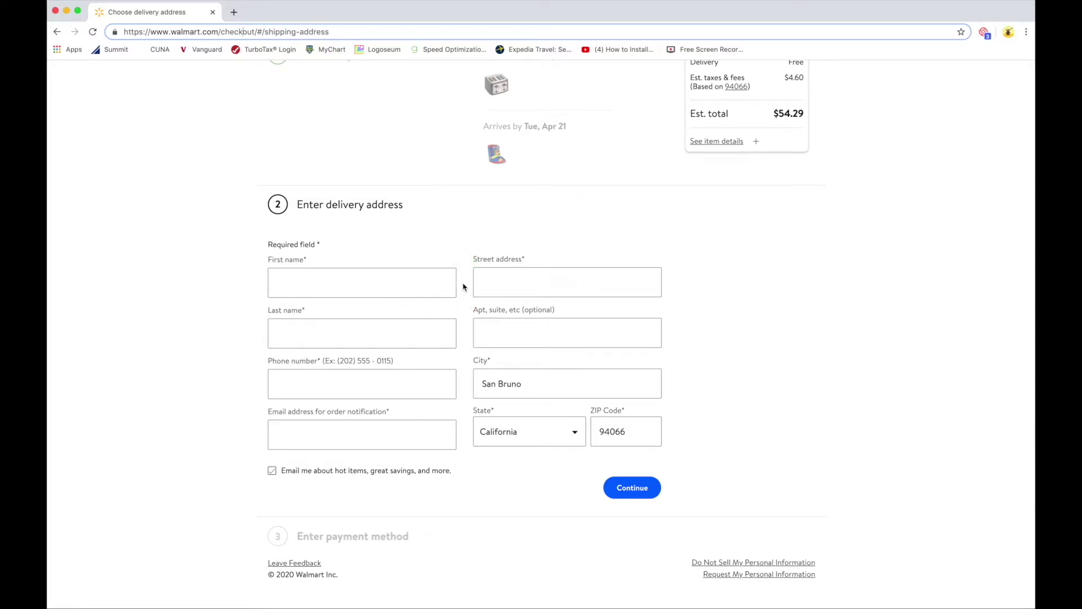
pyautogui.click(311, 284)
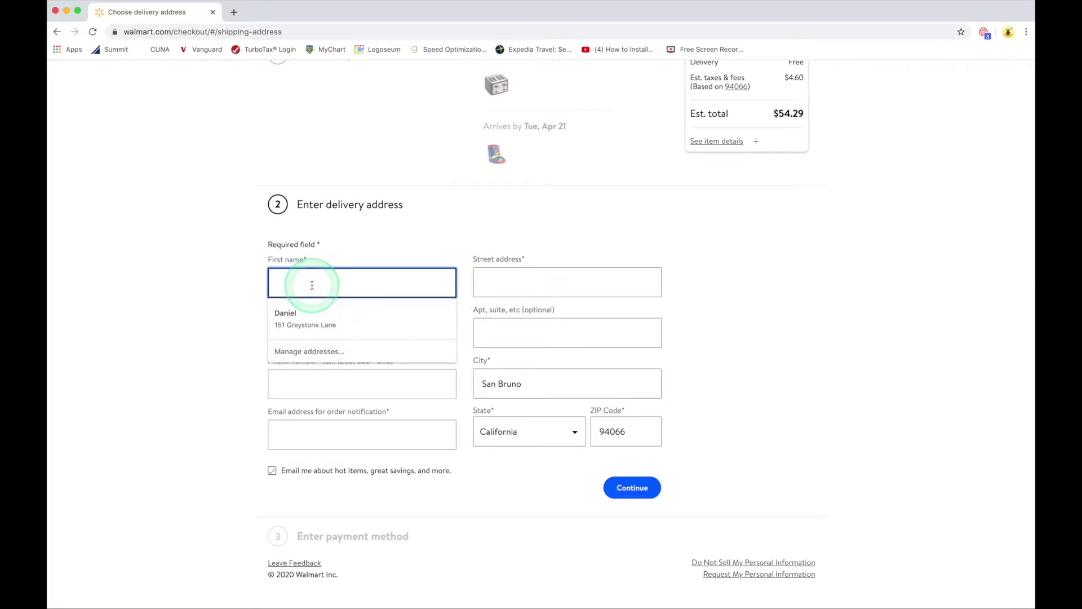
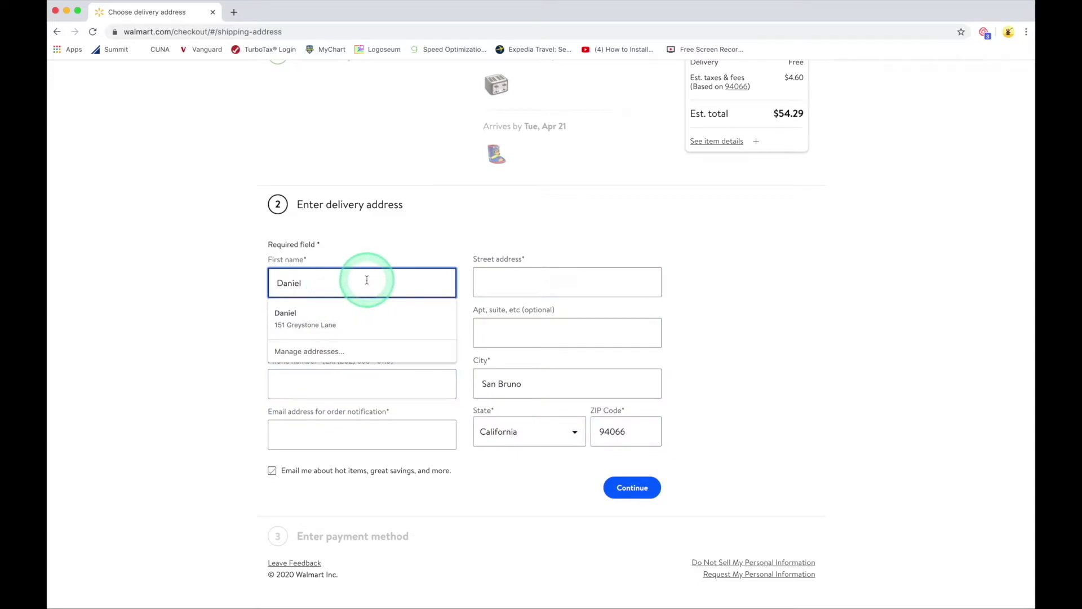
pyautogui.click(219, 340)
pyautogui.click(313, 331)
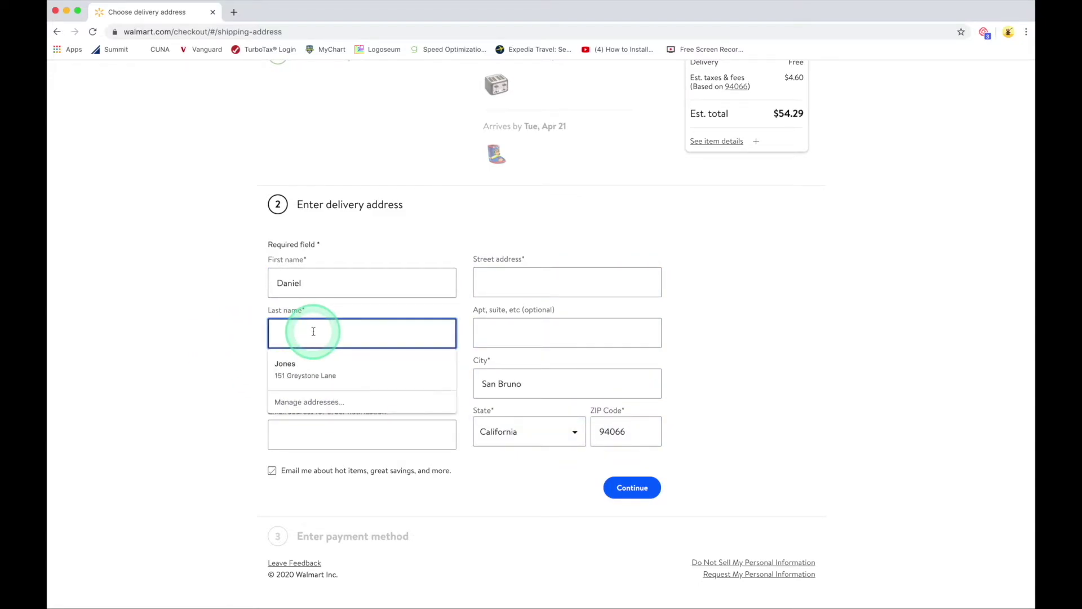
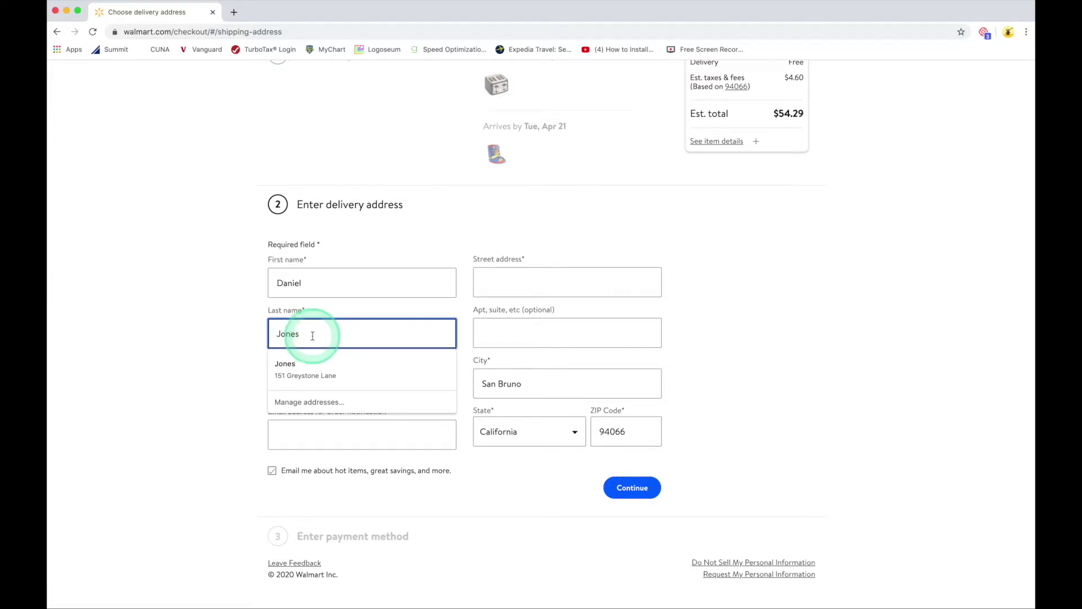
pyautogui.click(223, 349)
# Step: Enter the recipient's street address and begin typing the phone number
pyautogui.click(505, 281)
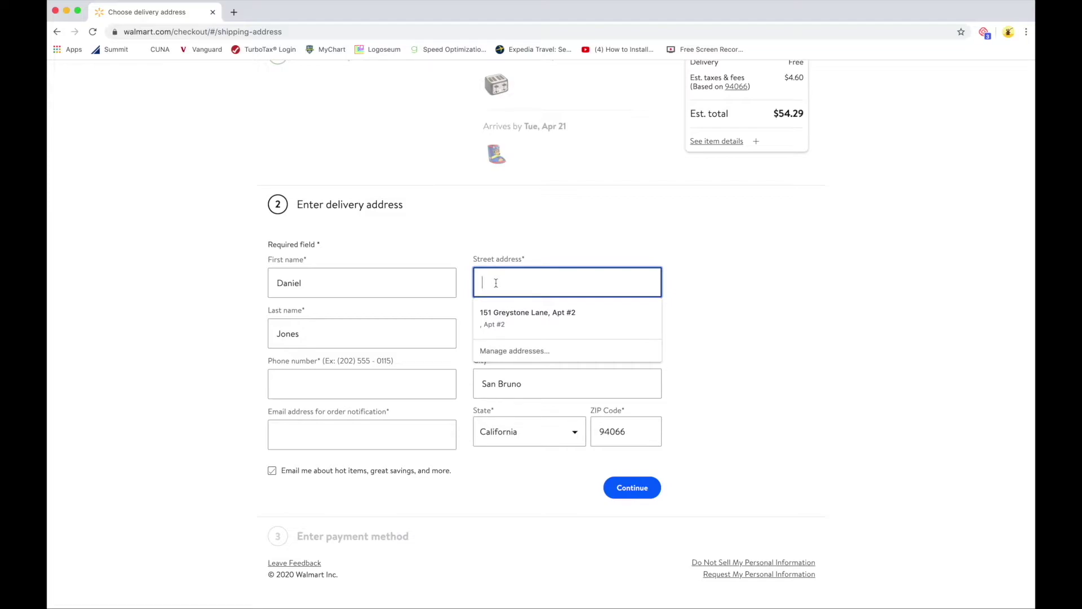
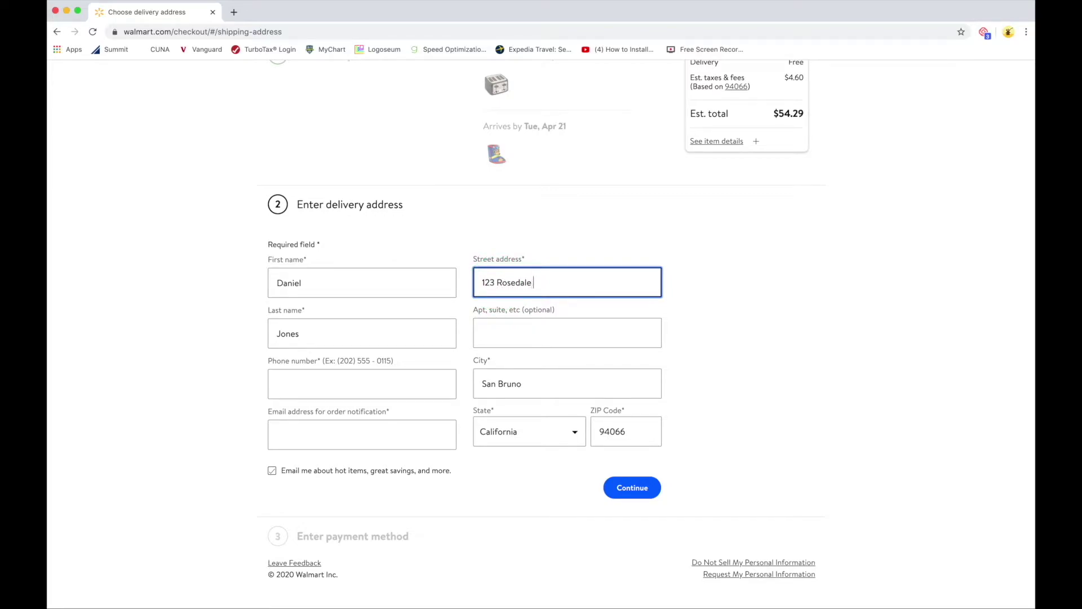
pyautogui.click(497, 284)
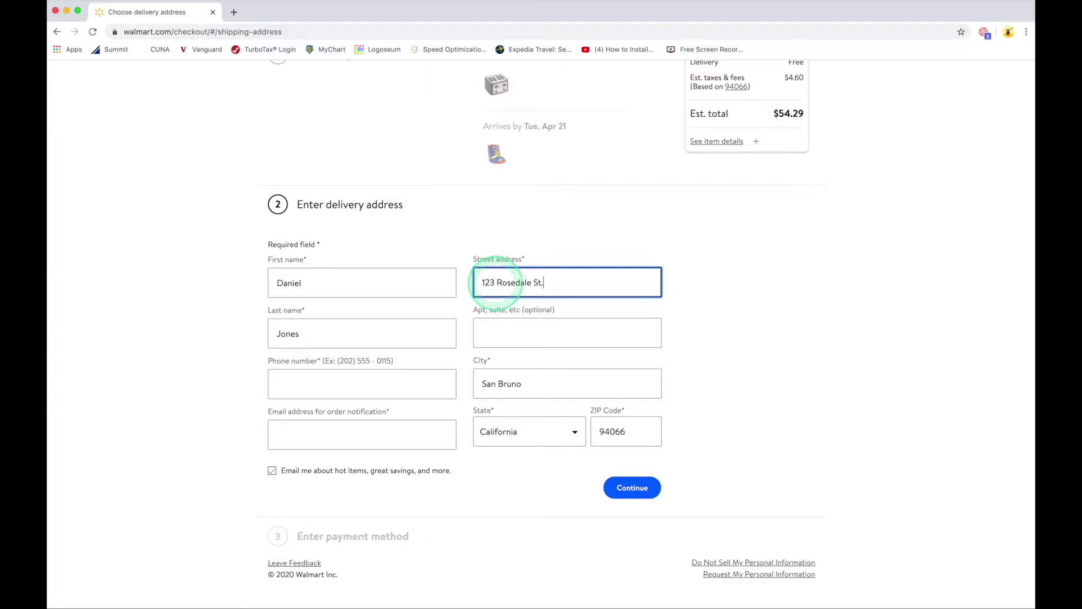
pyautogui.click(310, 387)
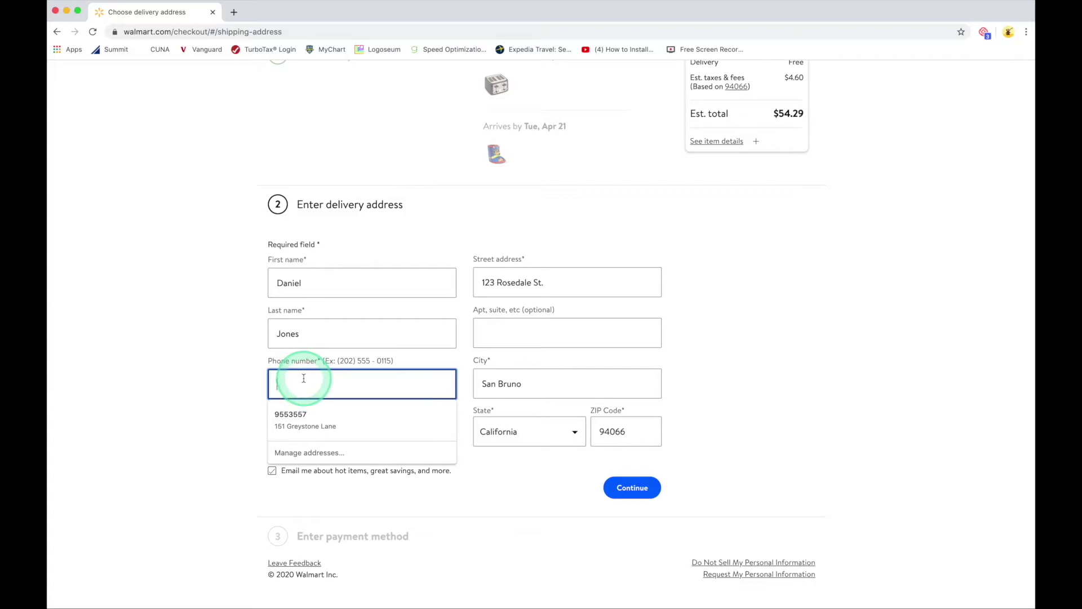
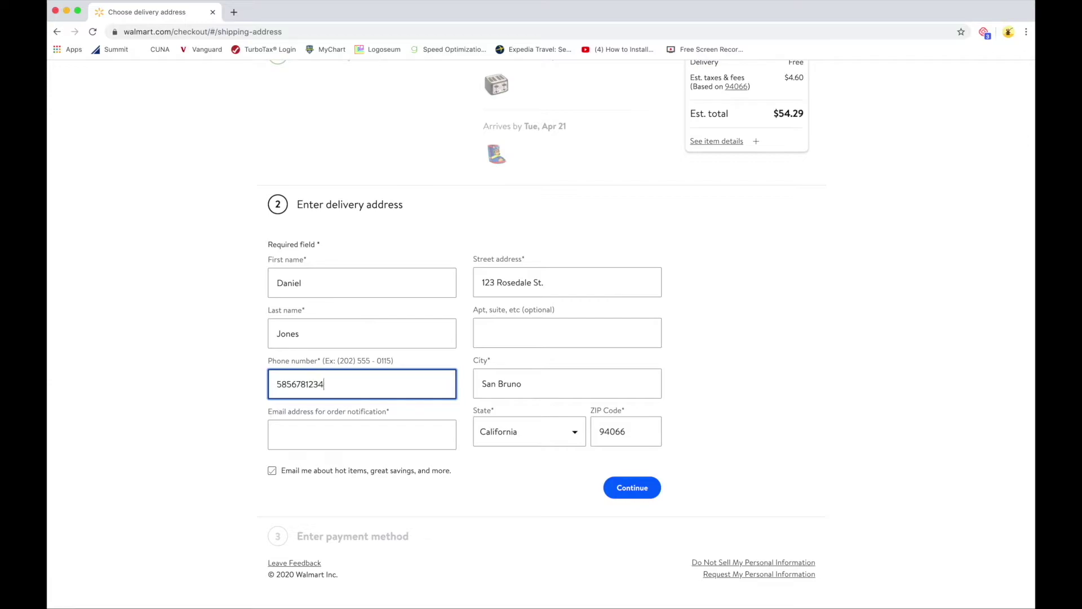
# Step: Replace the prefilled city San Bruno with the recipient's city
pyautogui.click(546, 384)
pyautogui.moveTo(545, 384); pyautogui.dragTo(464, 387)
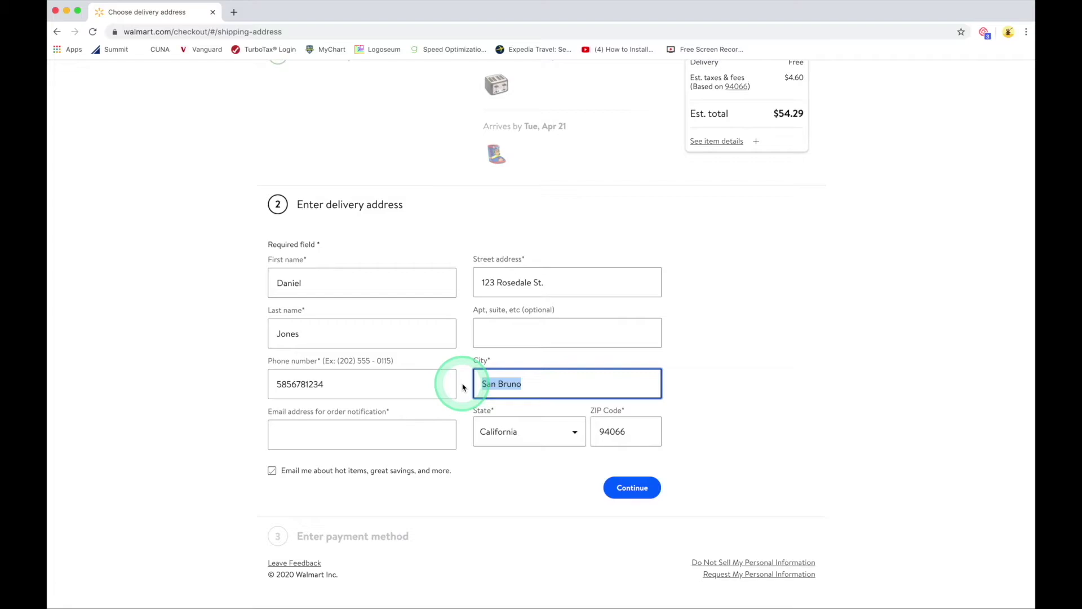
pyautogui.write('Roches')
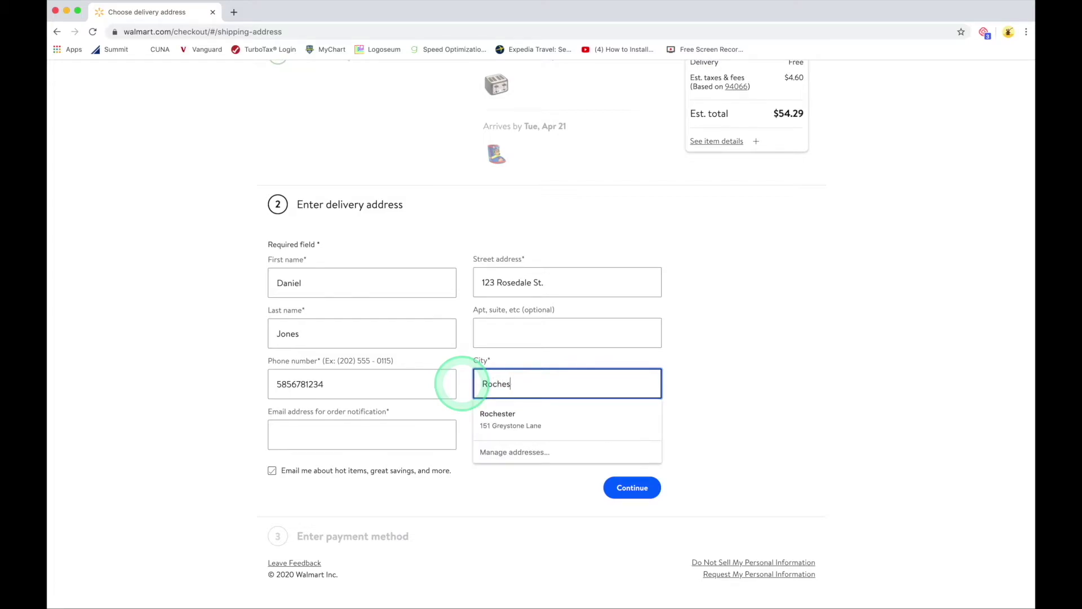
pyautogui.write('ter')
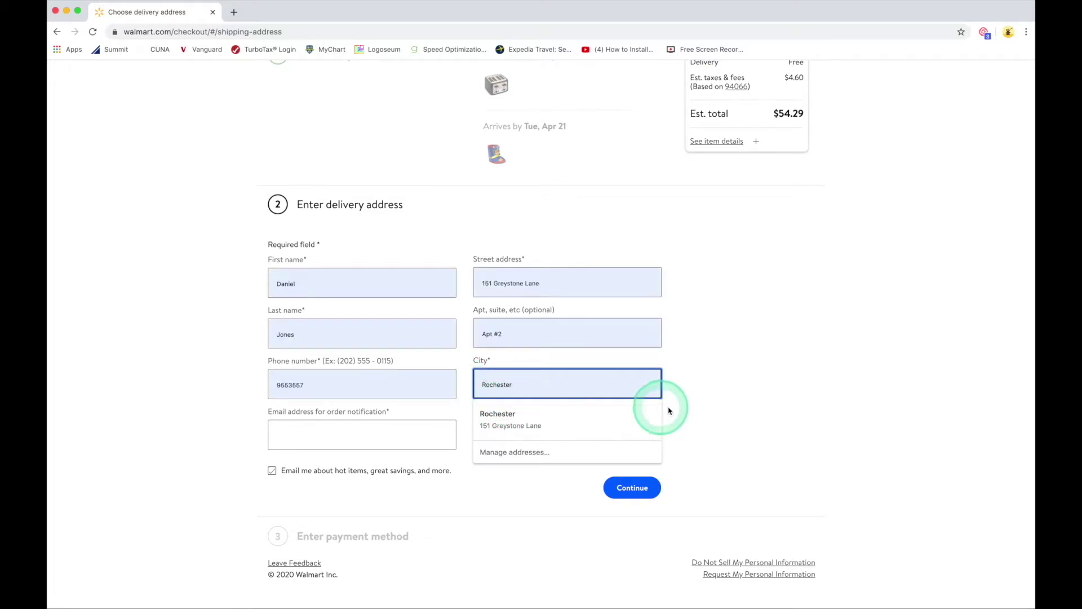
pyautogui.click(699, 394)
# Step: Set the state to New York and overwrite ZIP 94066 with the recipient's ZIP code
pyautogui.click(569, 434)
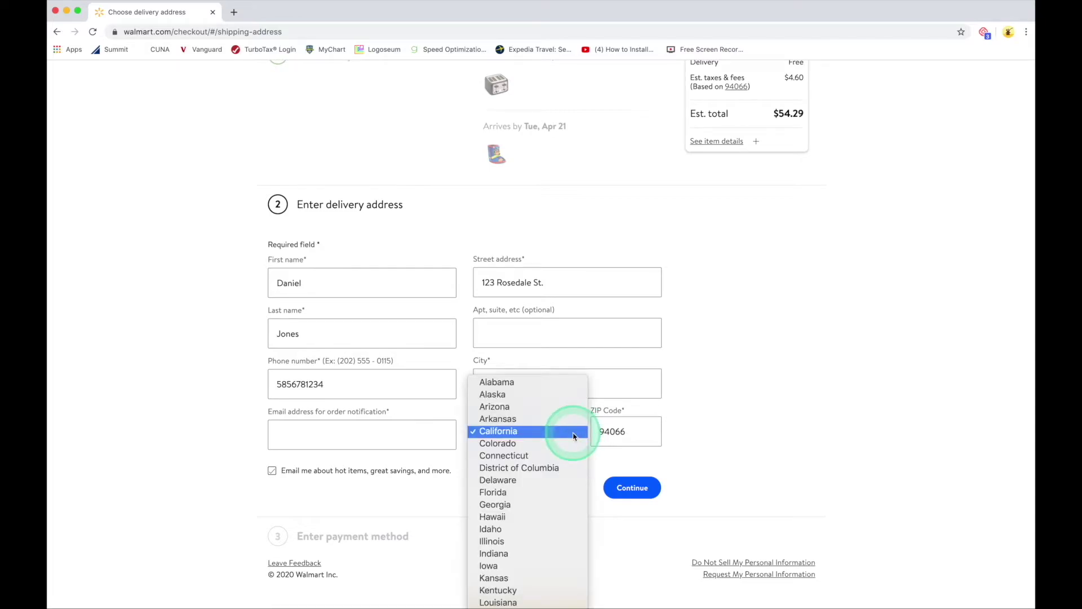
pyautogui.scroll(-8, 530, 434)
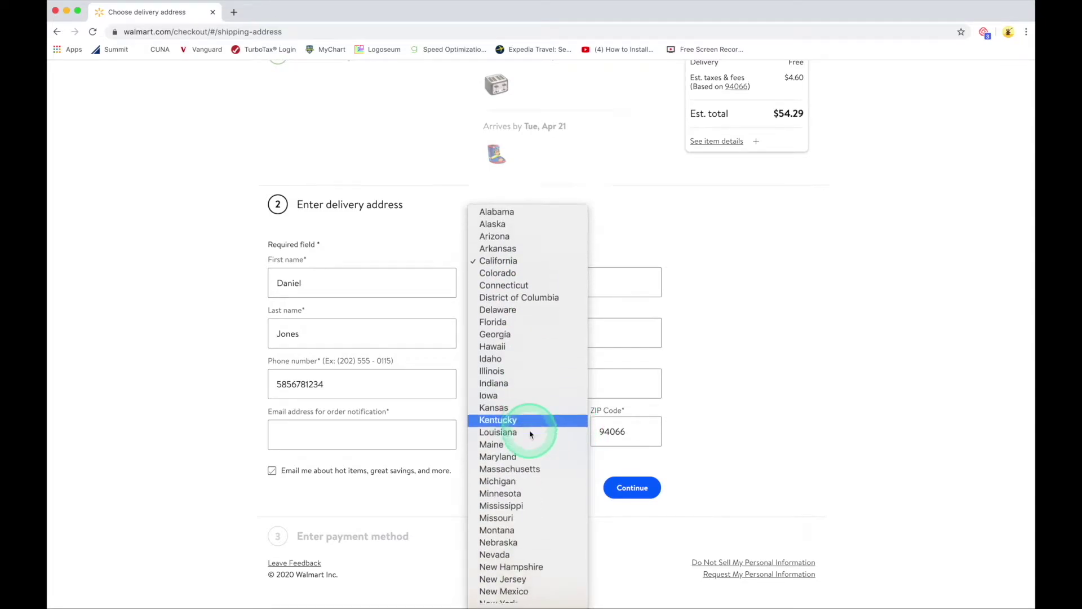
pyautogui.scroll(-3, 530, 434)
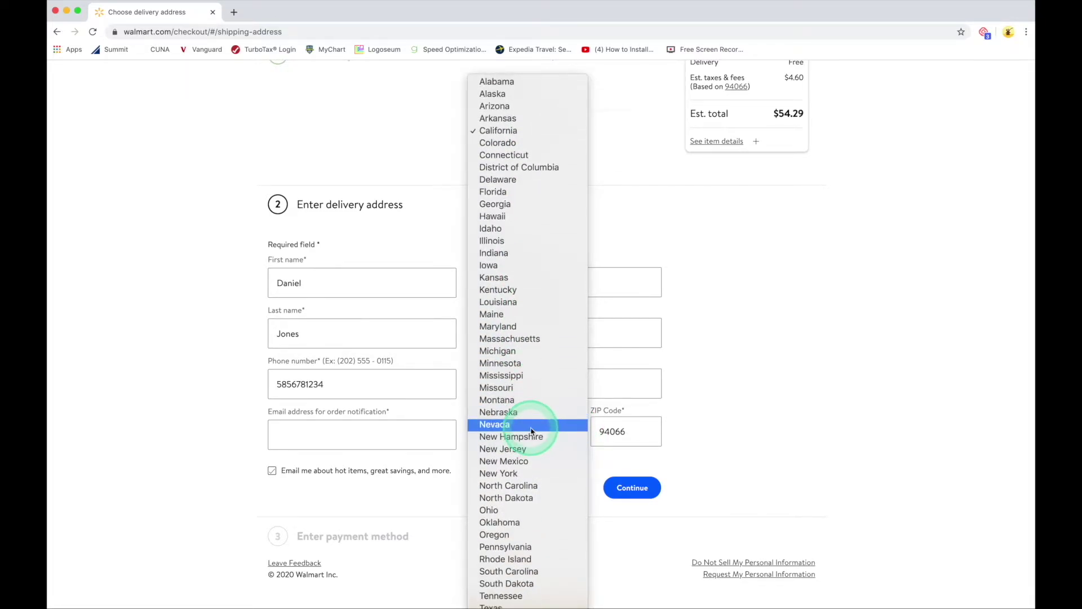
pyautogui.click(513, 475)
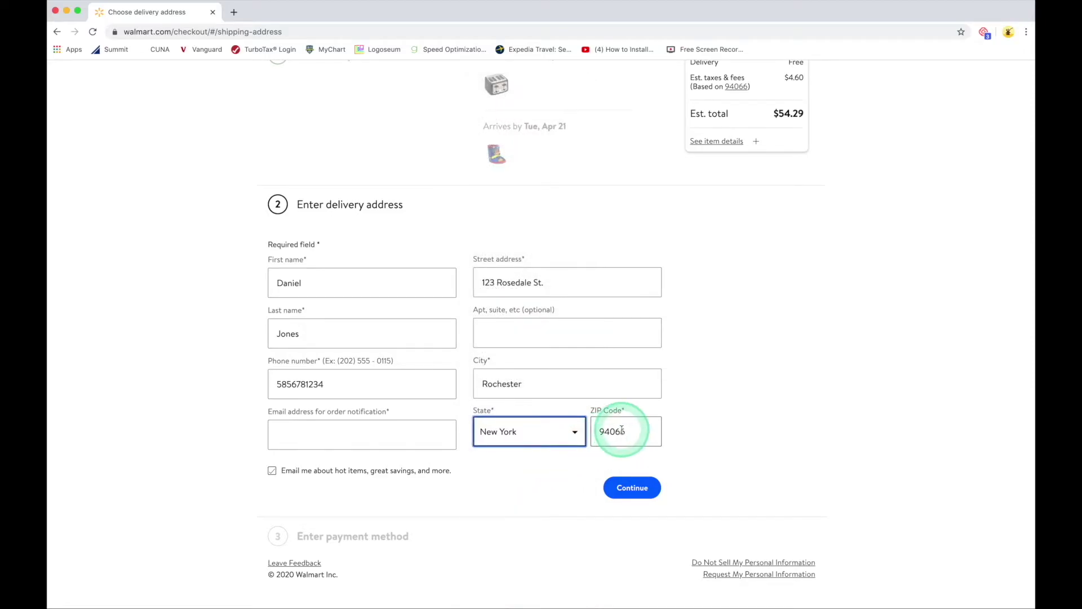
pyautogui.click(633, 432)
pyautogui.doubleClick(618, 434)
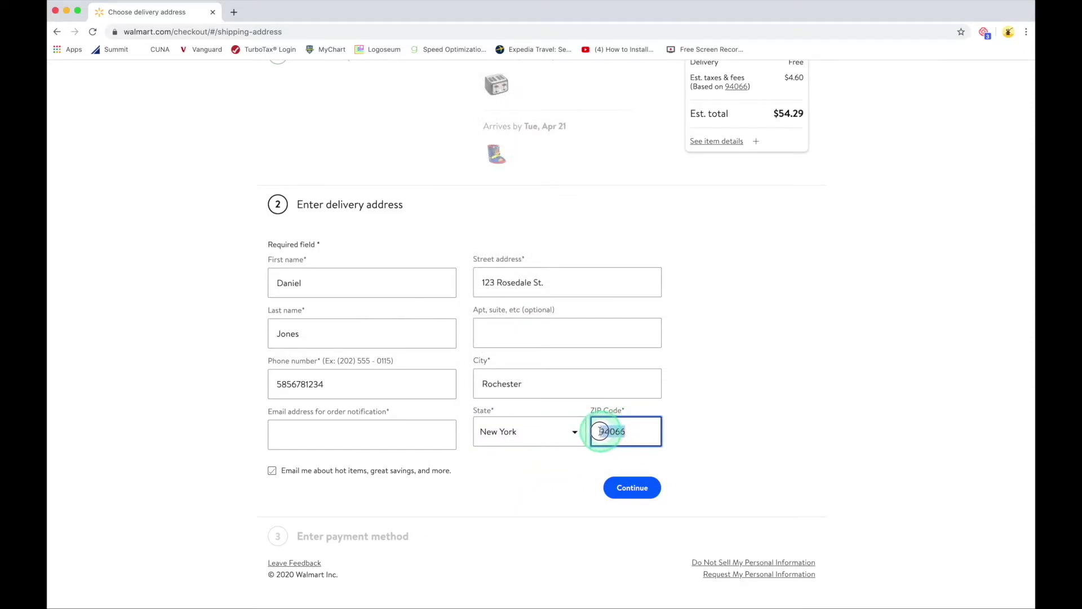
pyautogui.write('1')
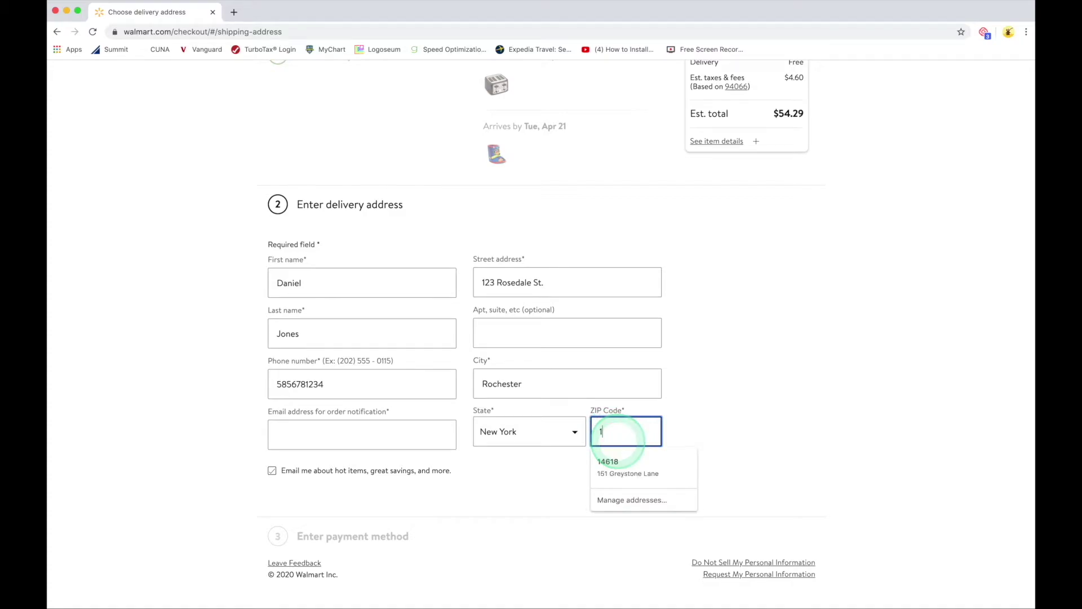
pyautogui.write('4620')
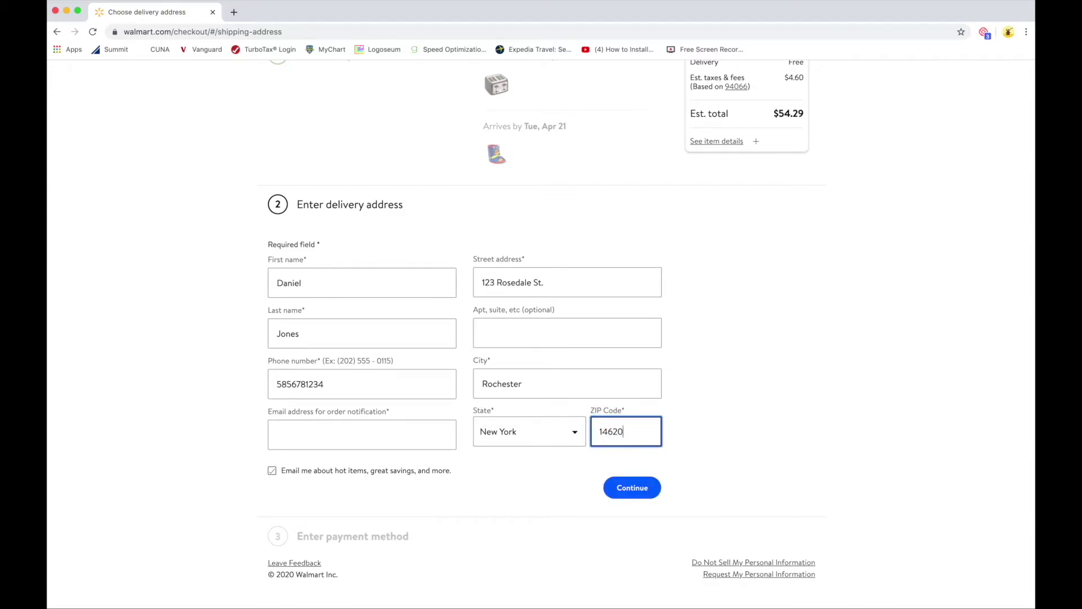
# Step: Enter the notification email, uncheck 'Email me about hot items', and save the delivery address
pyautogui.click(307, 437)
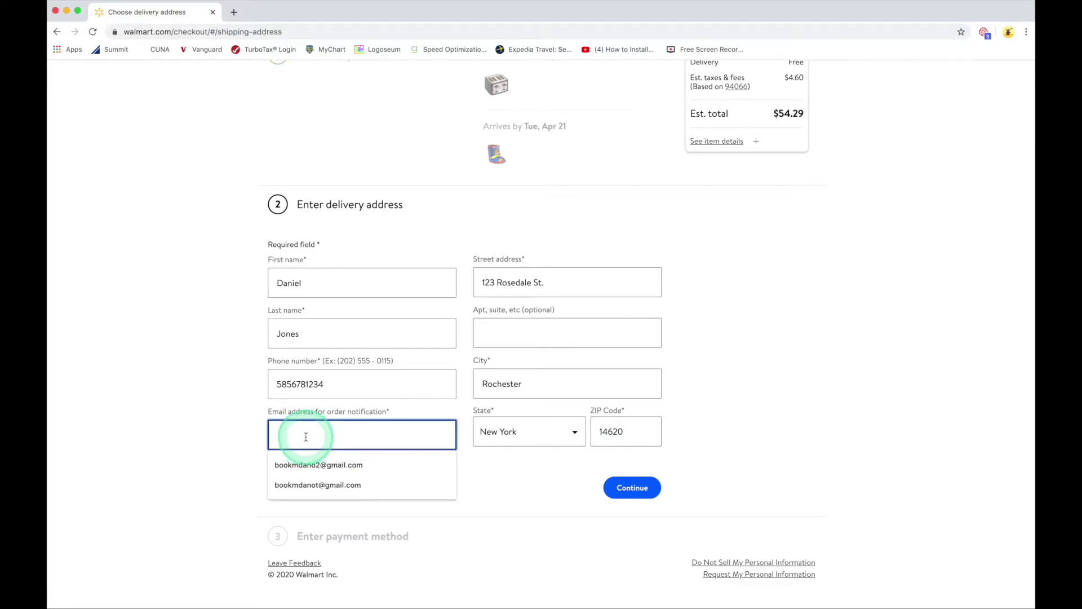
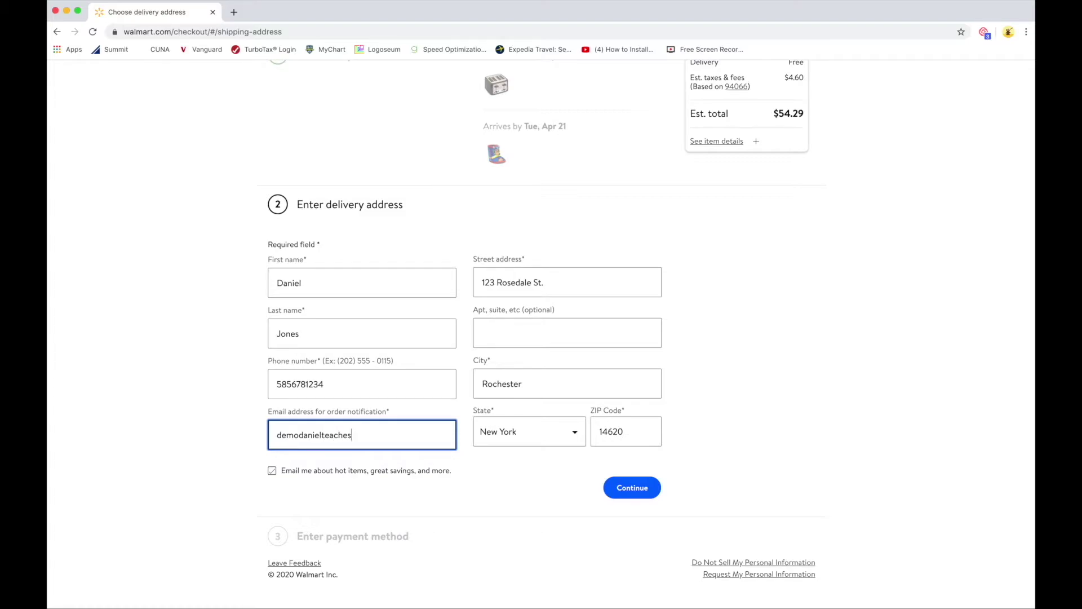
pyautogui.click(305, 437)
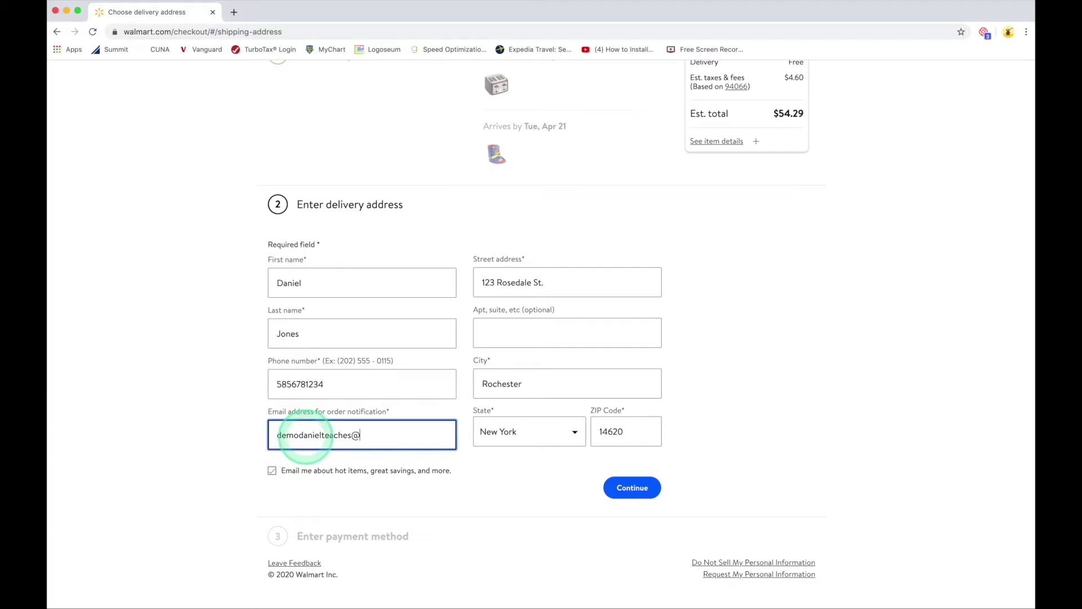
pyautogui.write('mail.com')
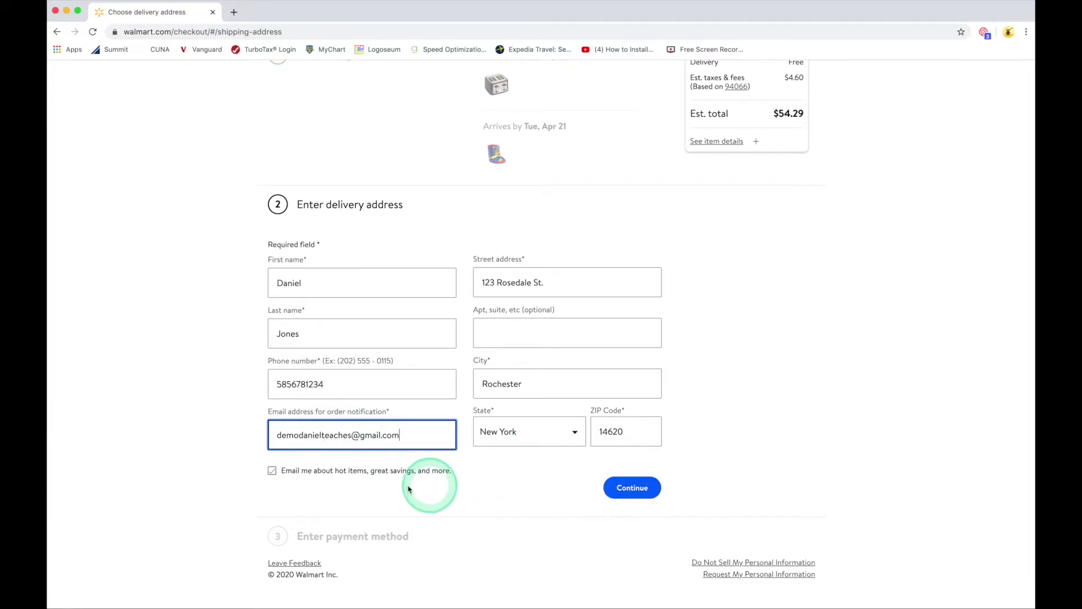
pyautogui.click(272, 471)
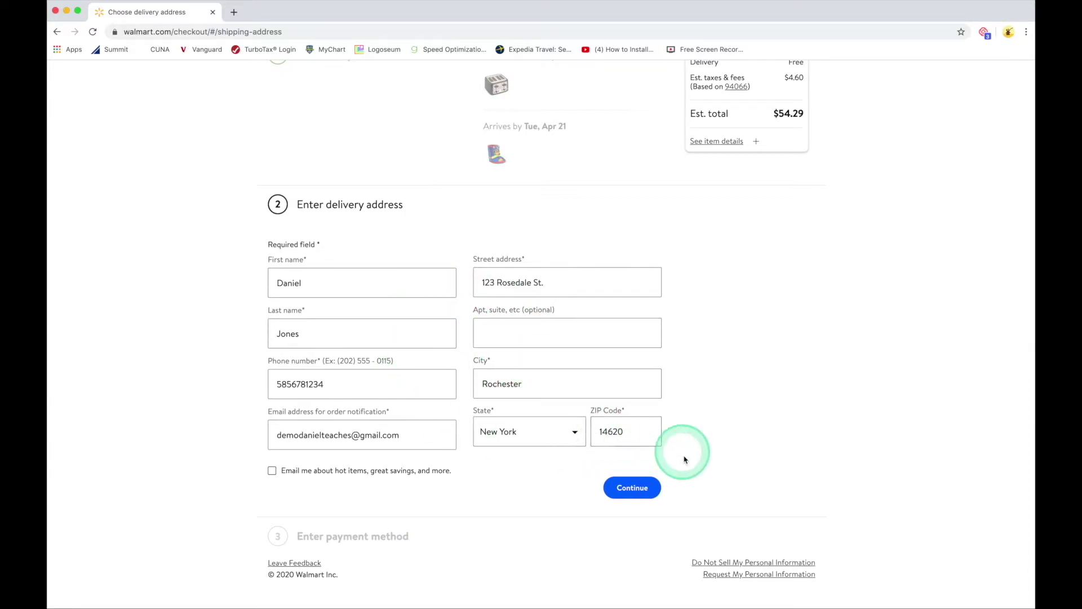
pyautogui.click(637, 490)
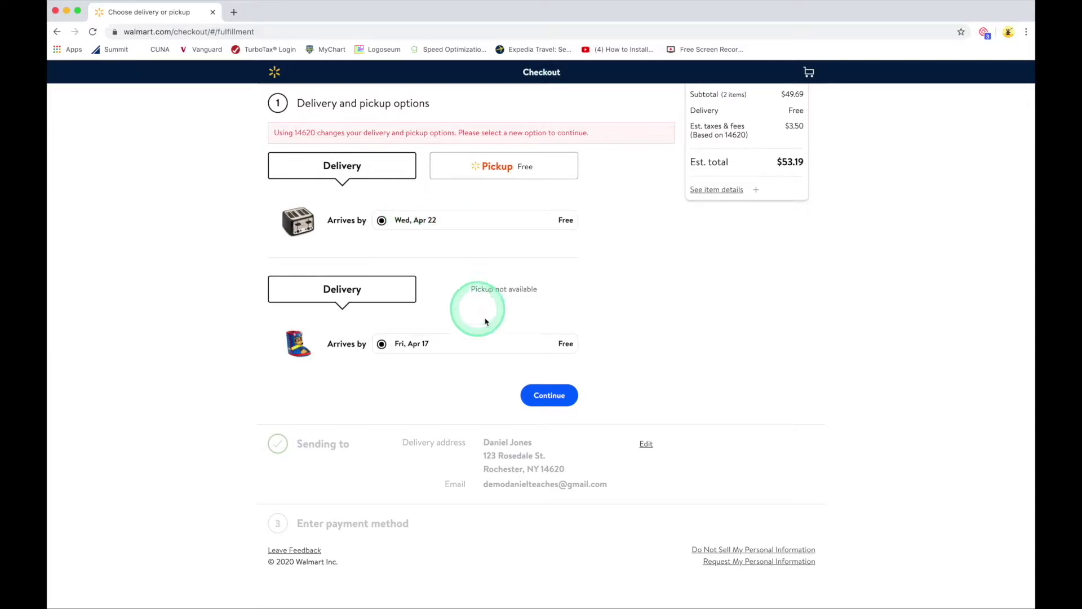
# Step: Confirm the Apr 22 and Apr 17 free delivery dates and continue to payment
pyautogui.click(551, 399)
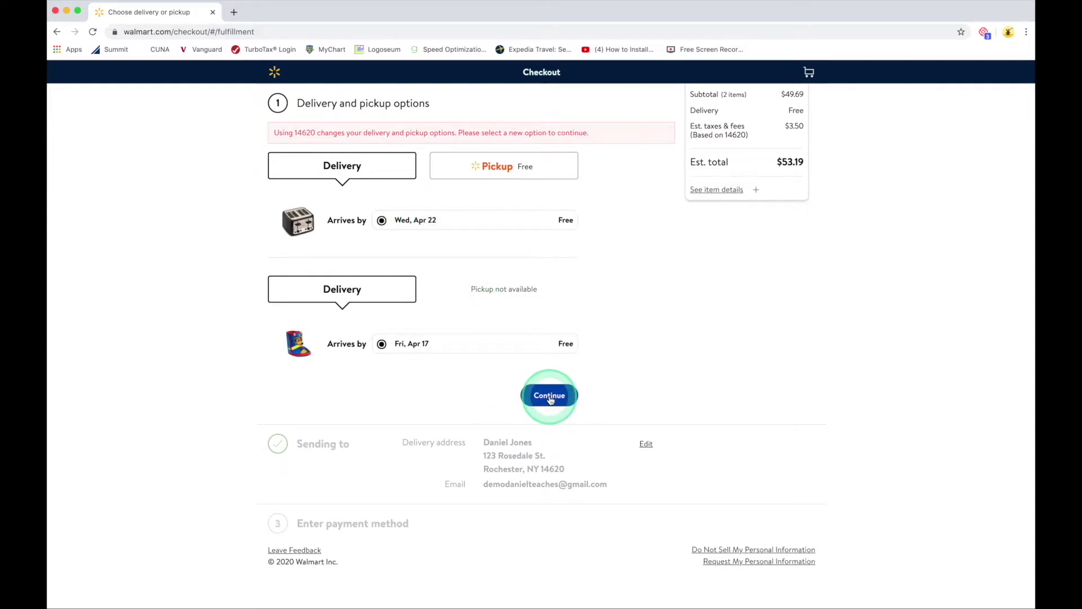
pyautogui.click(550, 397)
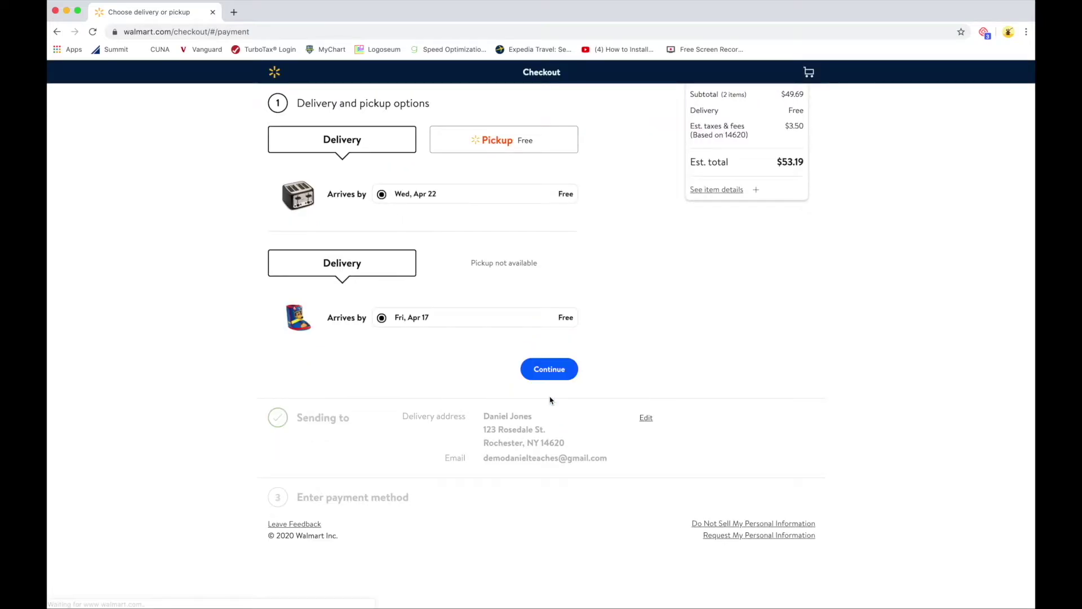
# Step: View PayPal, Visa Checkout, Walmart Pay and Pay With Cash options, then return to Credit card
pyautogui.scroll(-2, 680, 388)
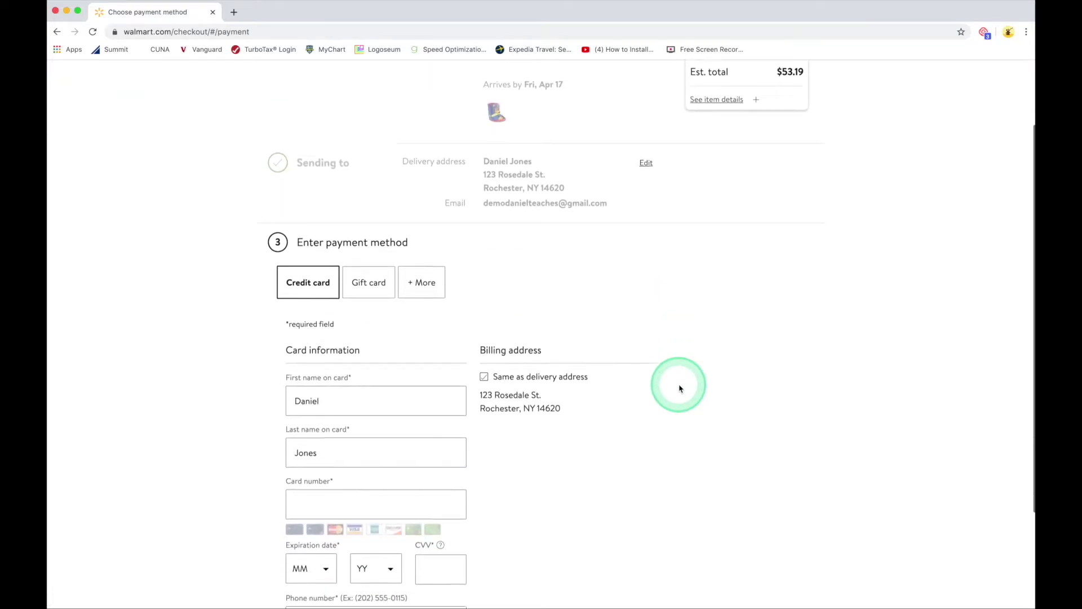
pyautogui.scroll(-1, 649, 391)
pyautogui.scroll(-3, 416, 400)
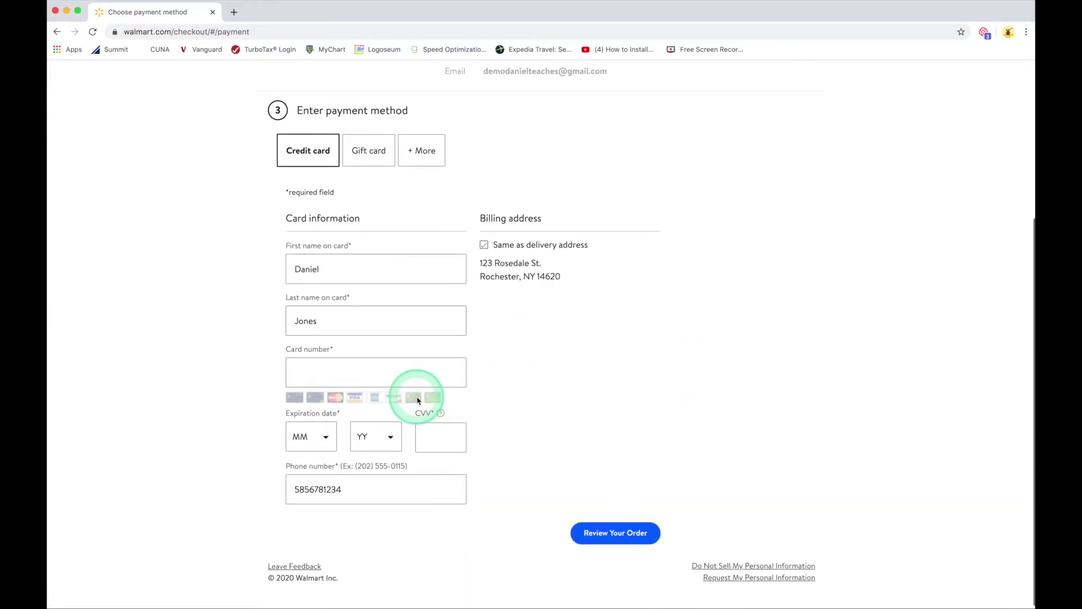
pyautogui.scroll(1, 418, 400)
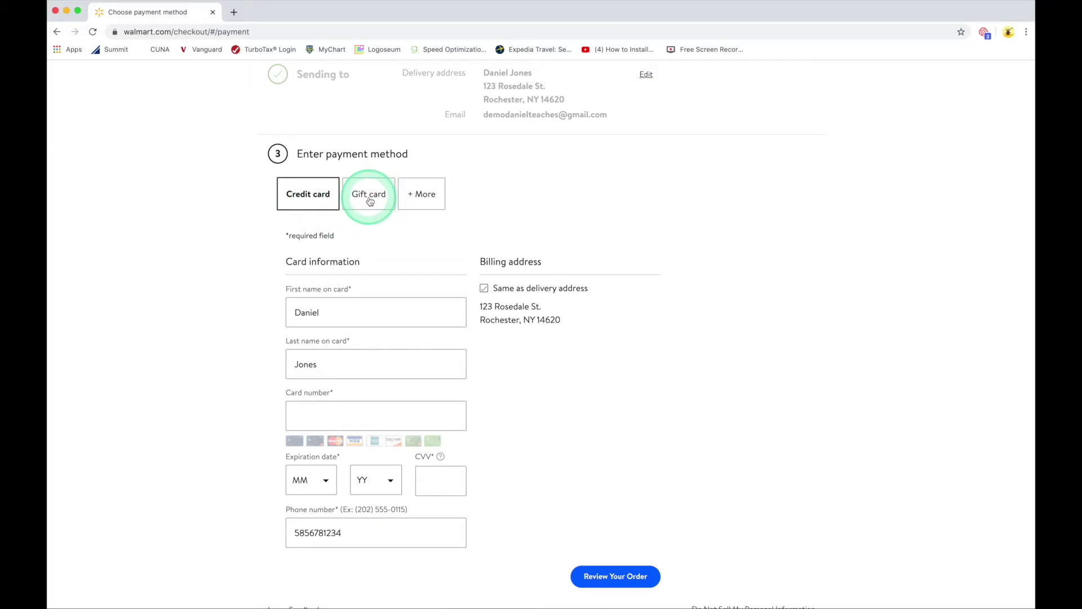
pyautogui.click(414, 195)
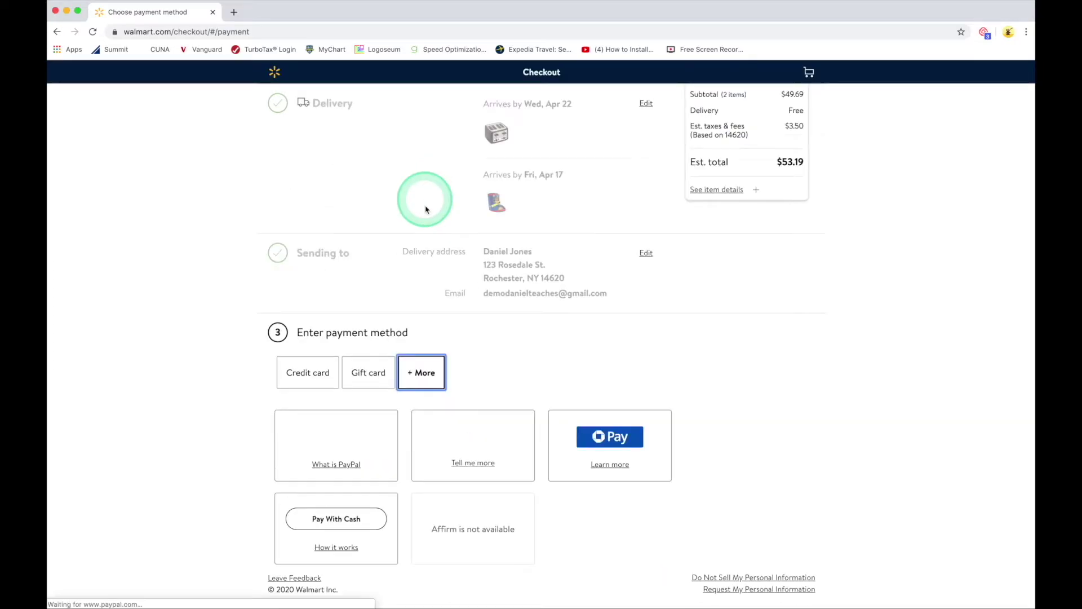
pyautogui.click(467, 328)
pyautogui.scroll(-1, 468, 333)
pyautogui.click(330, 423)
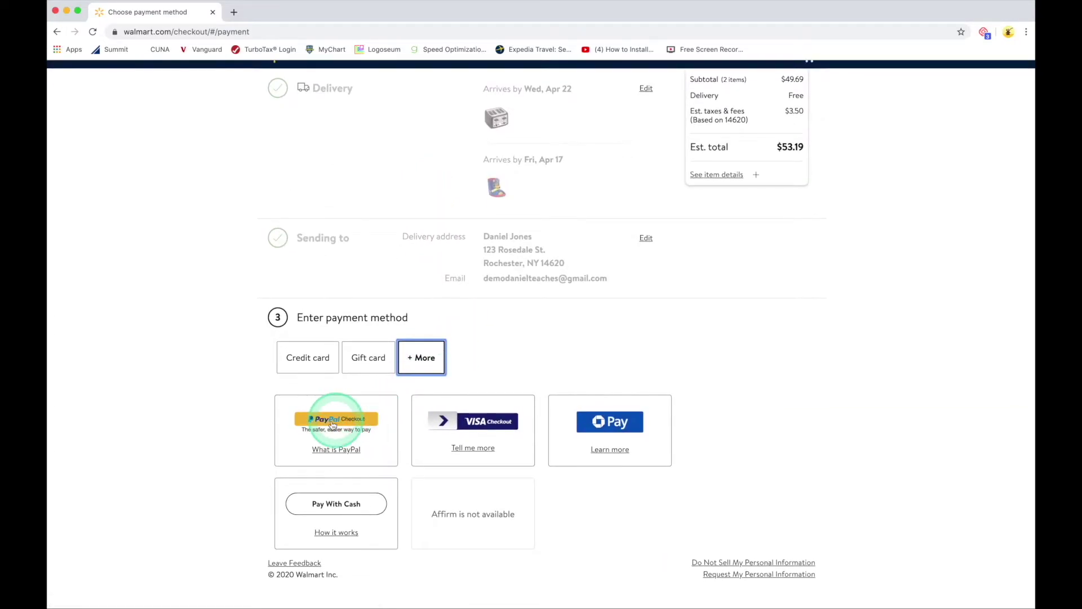
pyautogui.click(334, 449)
pyautogui.click(461, 424)
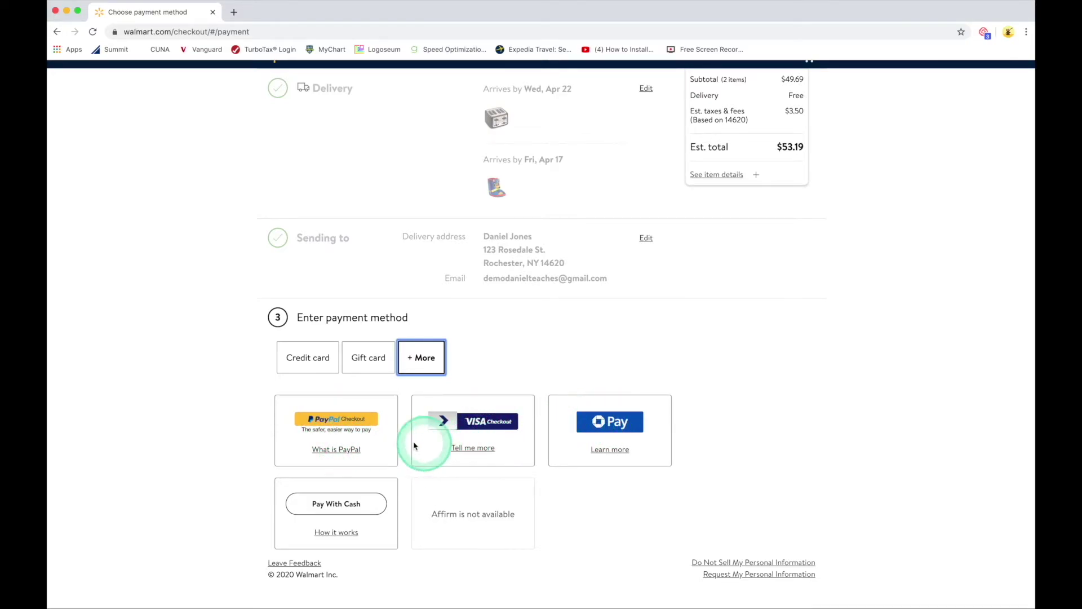
pyautogui.click(309, 359)
# Step: Scroll through the credit card form, then go back to the Walmart.com home page
pyautogui.scroll(-5, 398, 405)
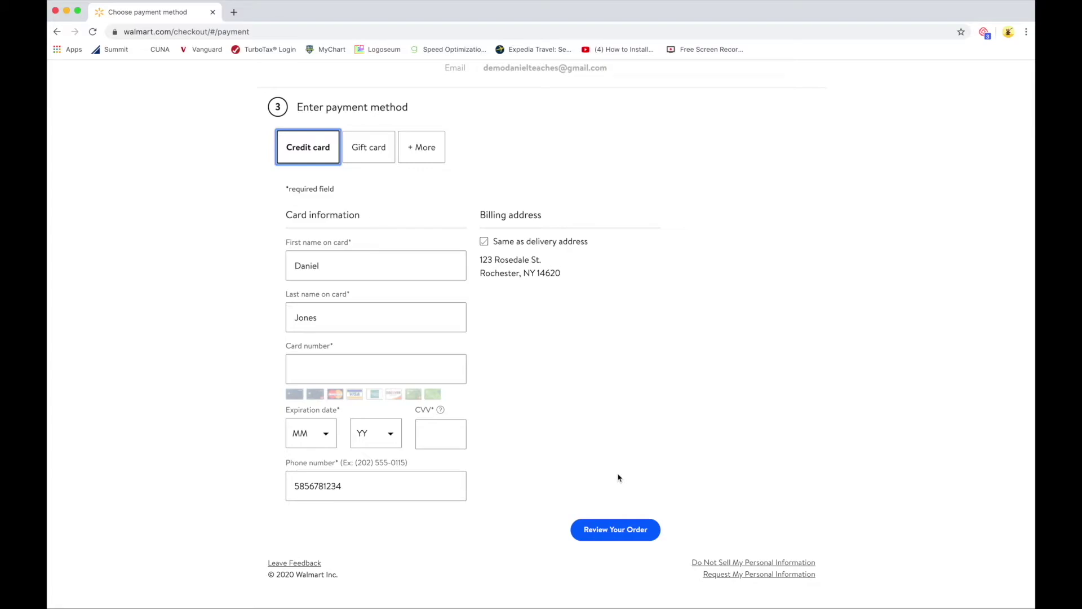
pyautogui.scroll(2, 618, 478)
pyautogui.click(646, 441)
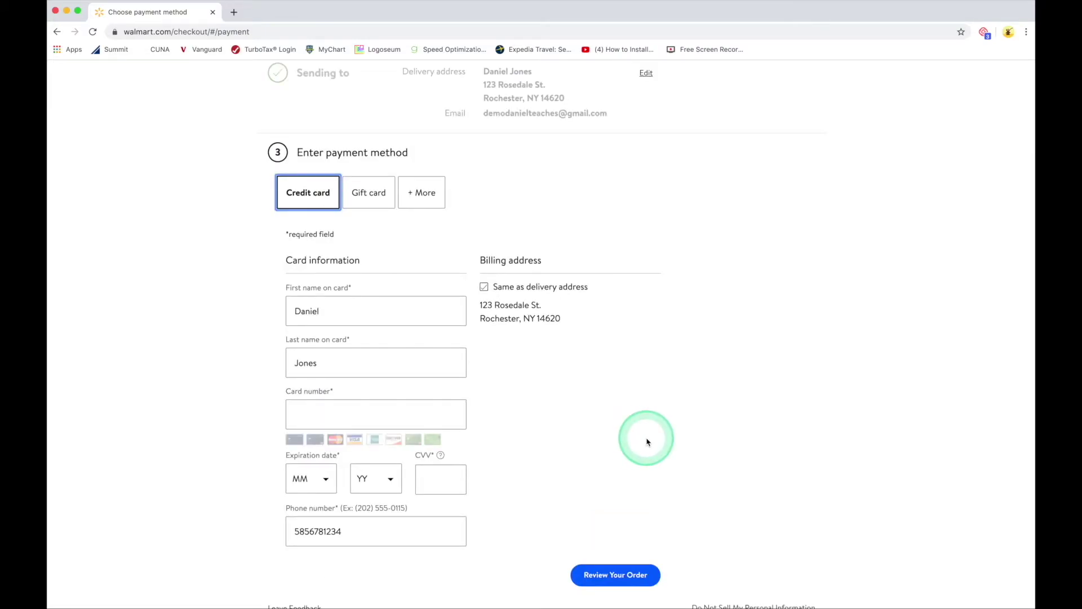
pyautogui.scroll(5, 648, 442)
pyautogui.click(647, 442)
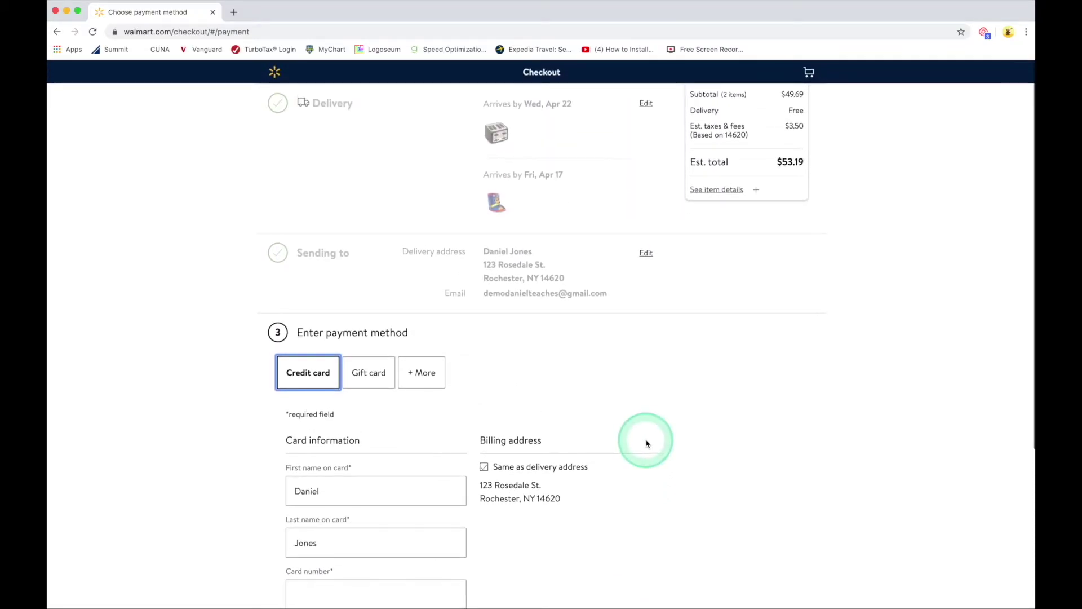
pyautogui.click(669, 420)
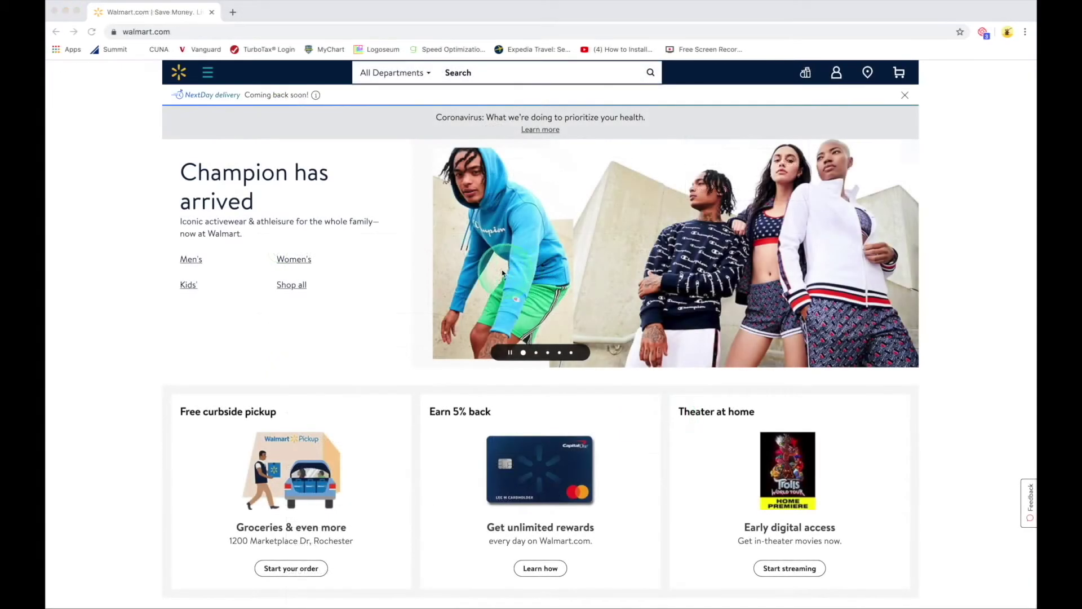
# Step: Open Walmart Grocery from the grocery icon in the Walmart.com header
pyautogui.click(408, 282)
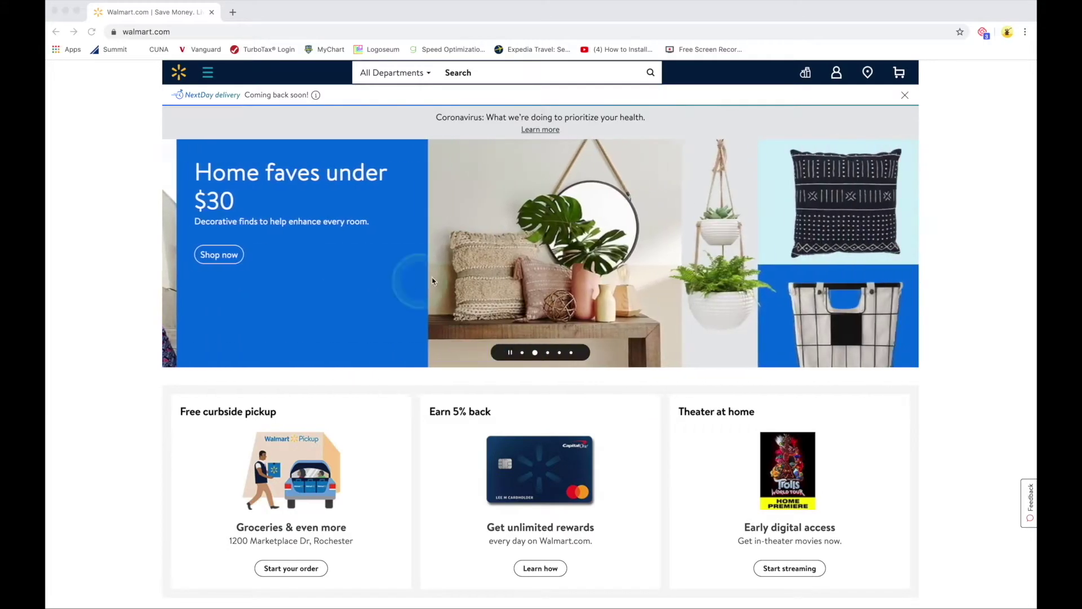
pyautogui.click(527, 236)
pyautogui.click(705, 165)
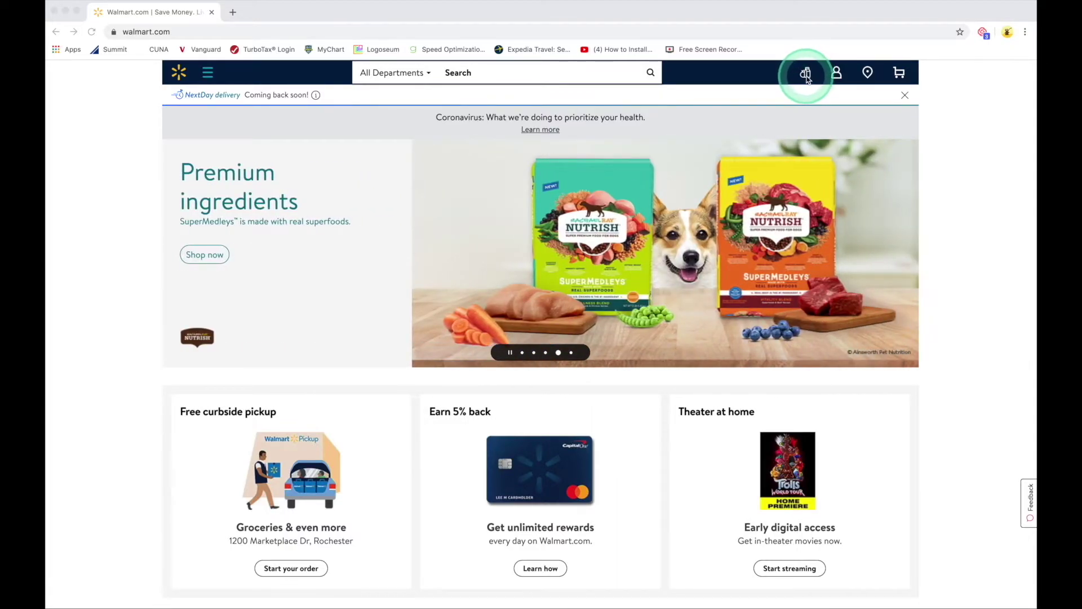
pyautogui.click(806, 76)
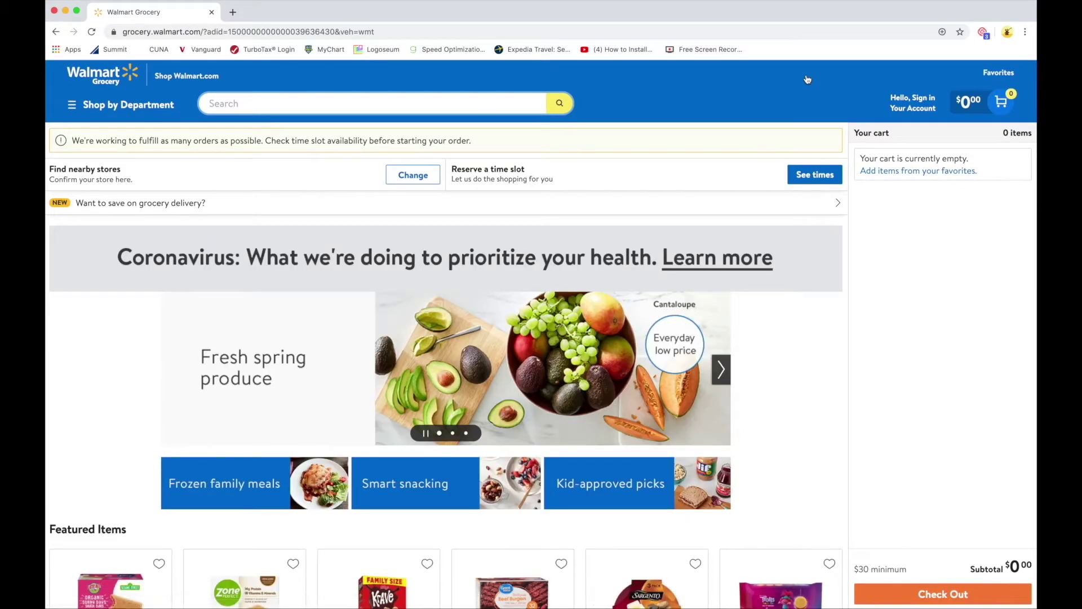
# Step: Scroll through Featured Items, Best Sellers and Fresh Vegetables on the Walmart Grocery home page
pyautogui.scroll(-3, 808, 337)
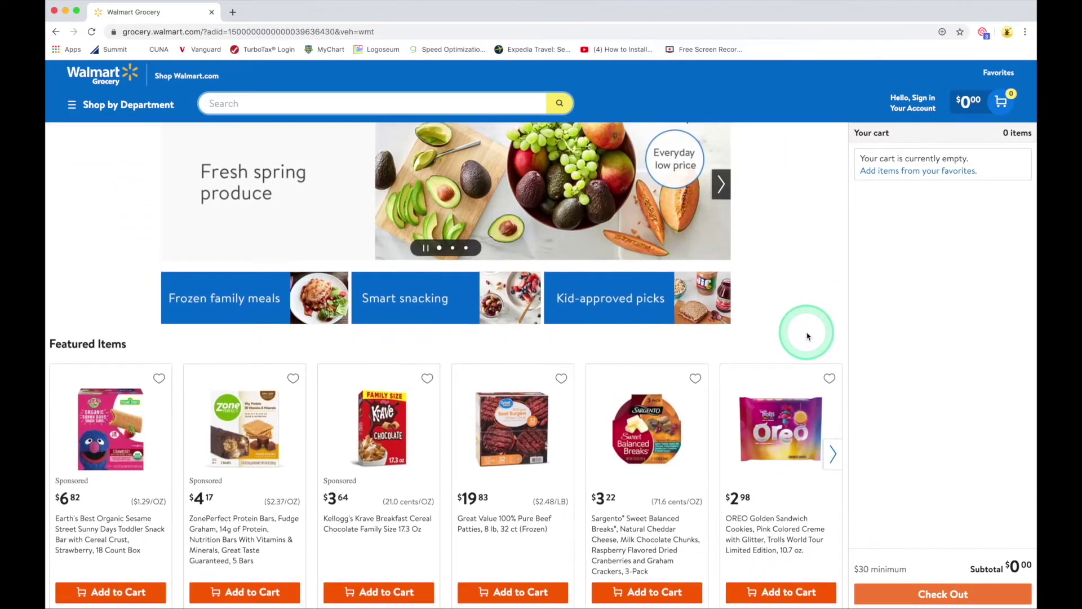
pyautogui.scroll(-2, 807, 337)
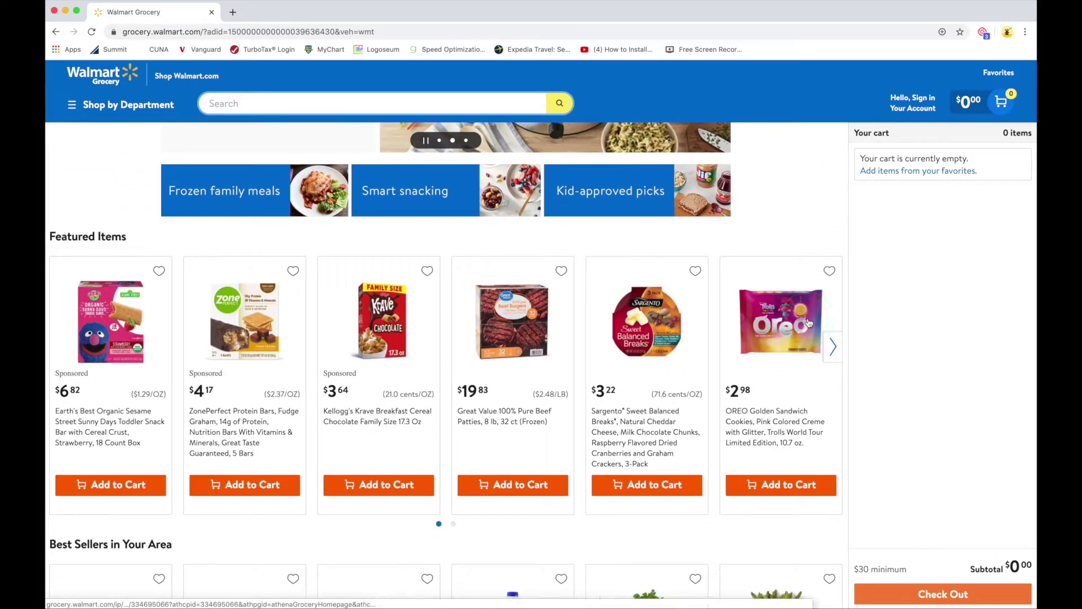
pyautogui.scroll(-4, 803, 322)
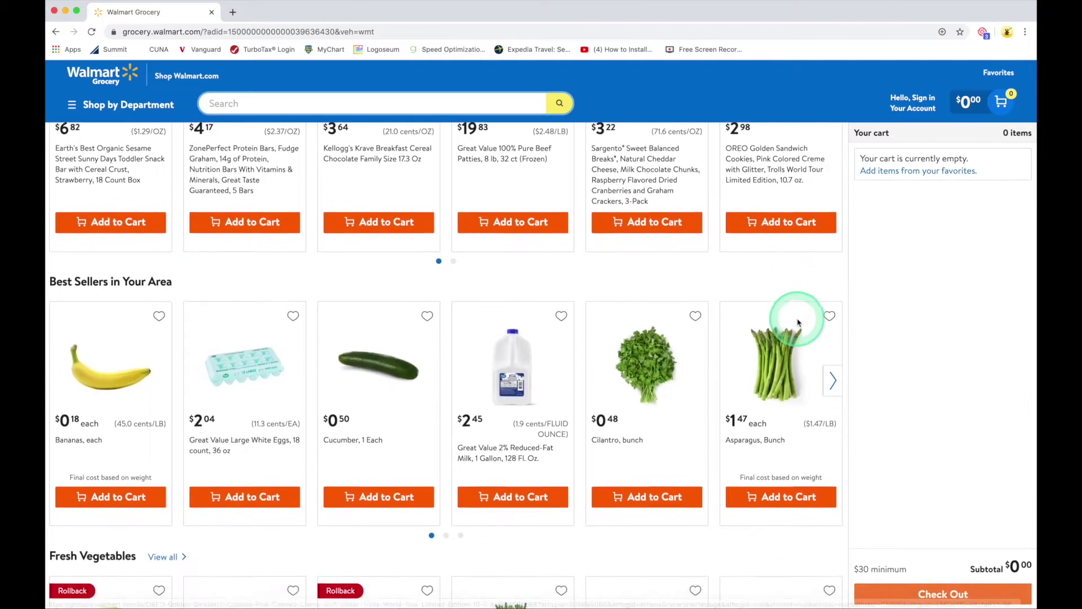
pyautogui.scroll(-4, 798, 322)
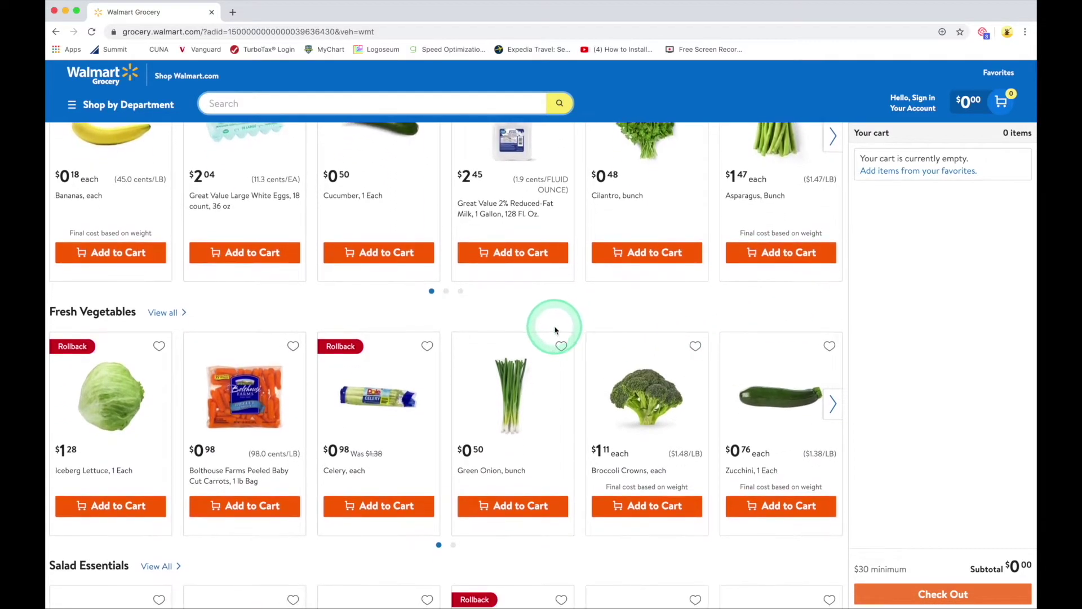
pyautogui.scroll(-4, 538, 360)
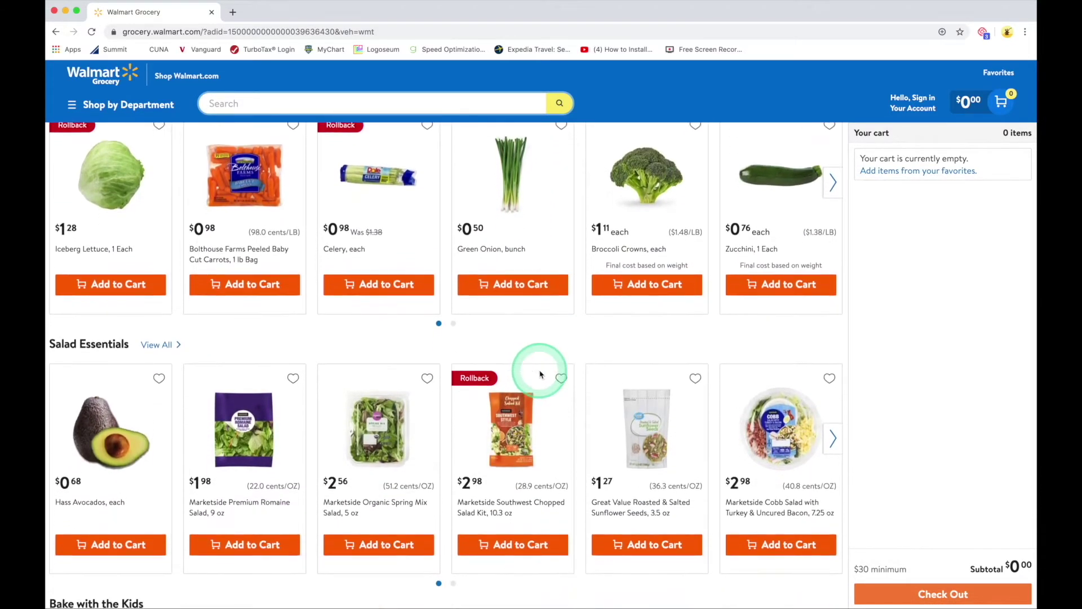
pyautogui.scroll(5, 539, 374)
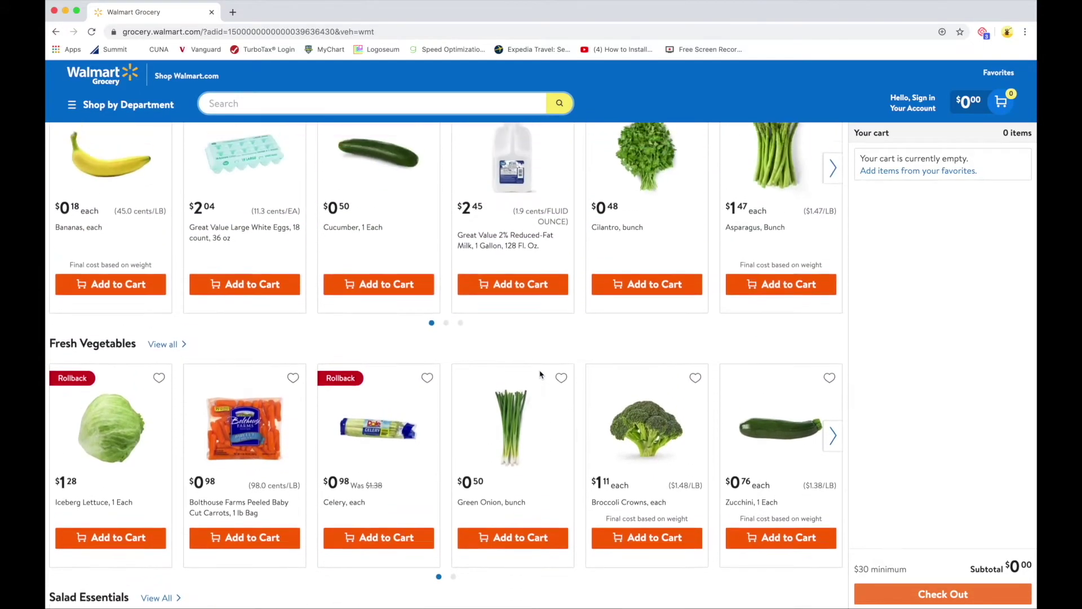
pyautogui.scroll(10, 332, 179)
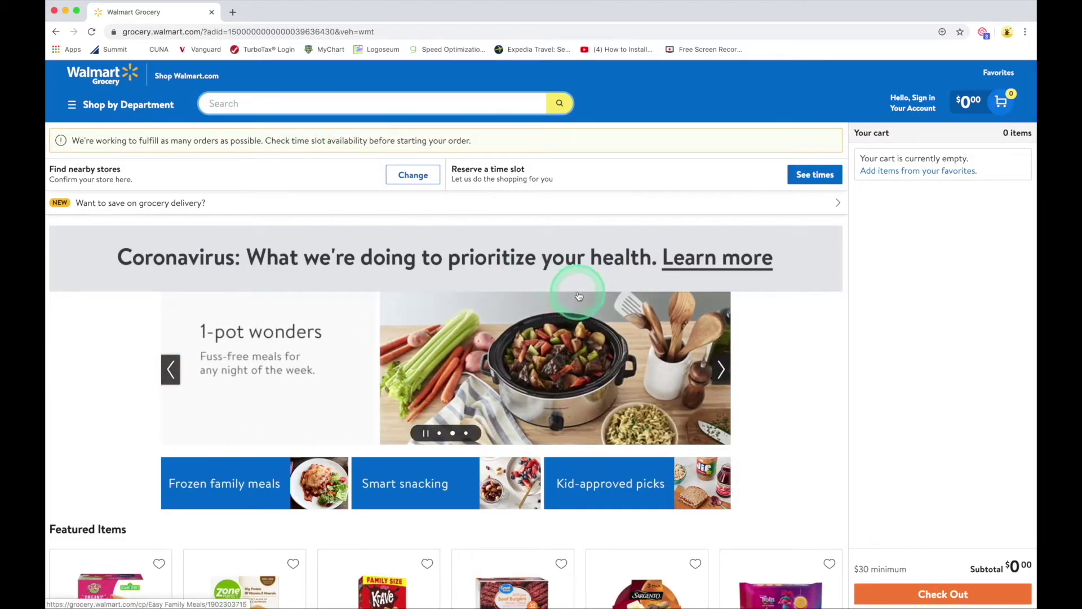
pyautogui.scroll(-5, 579, 296)
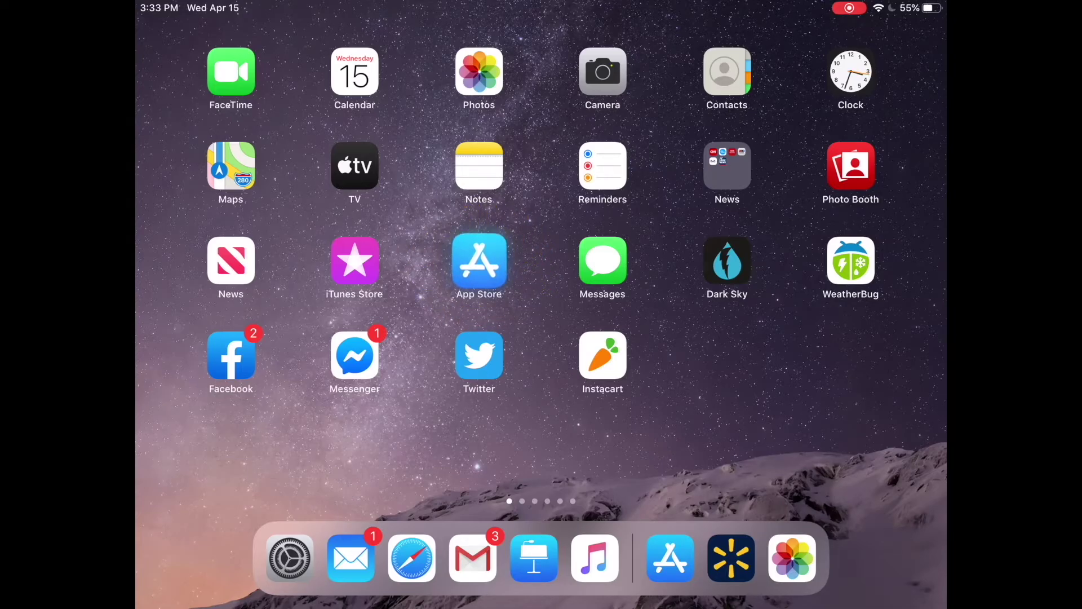
# Step: Launch the App Store from the iPad Home Screen
pyautogui.click(479, 260)
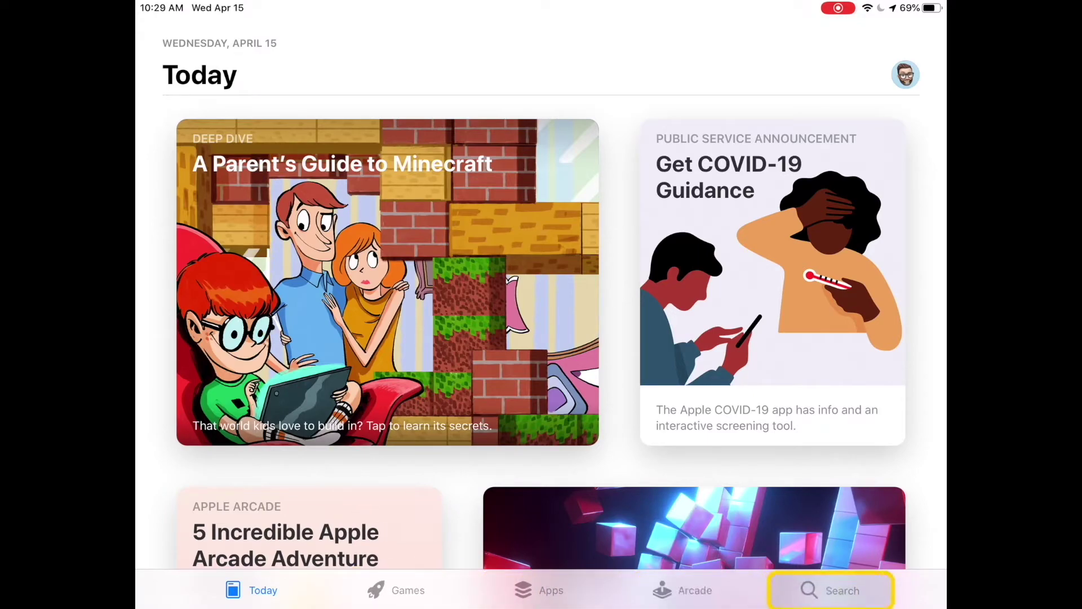
# Step: Search the App Store for 'Walmart'
pyautogui.click(831, 589)
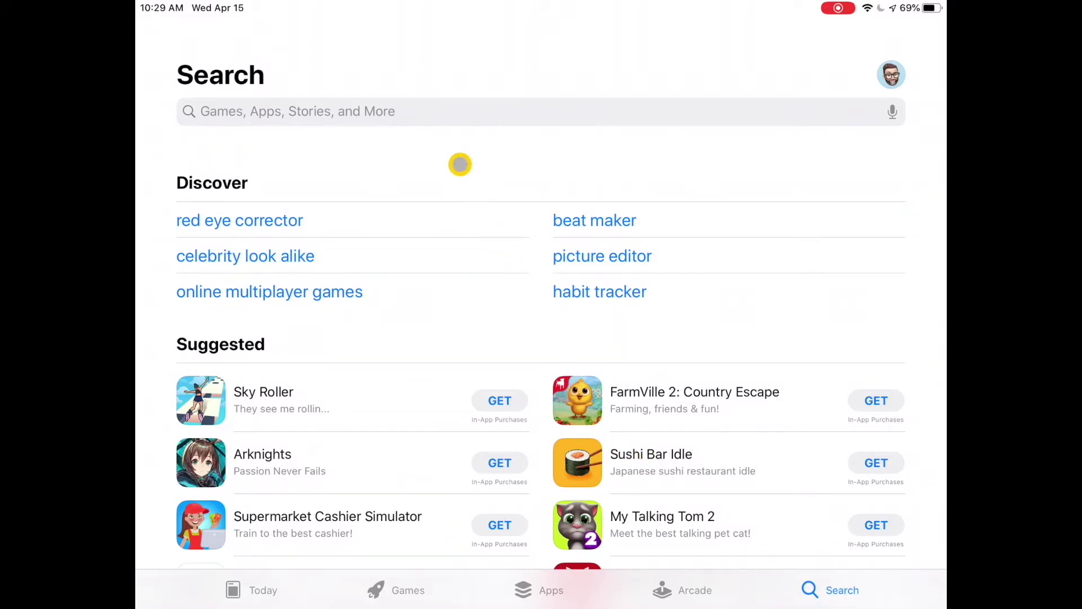
pyautogui.click(407, 111)
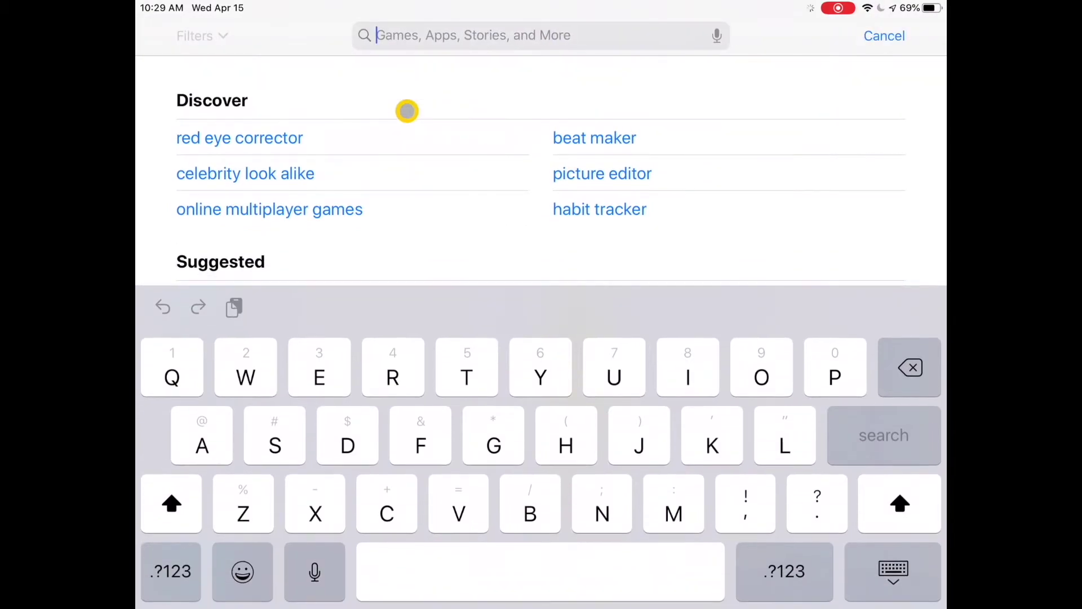
pyautogui.write('Wa')
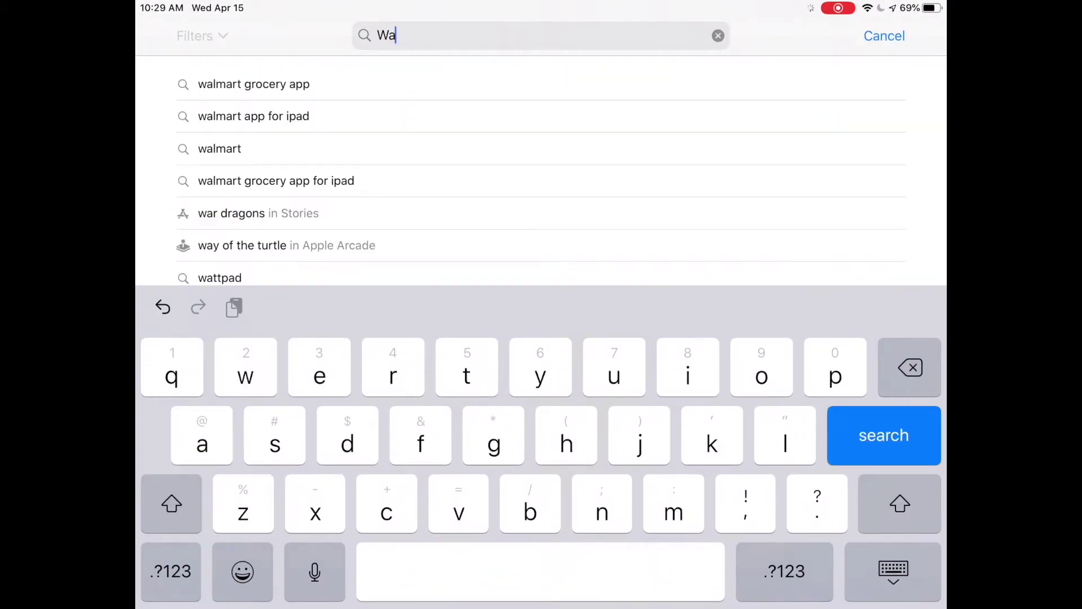
pyautogui.write('lmart')
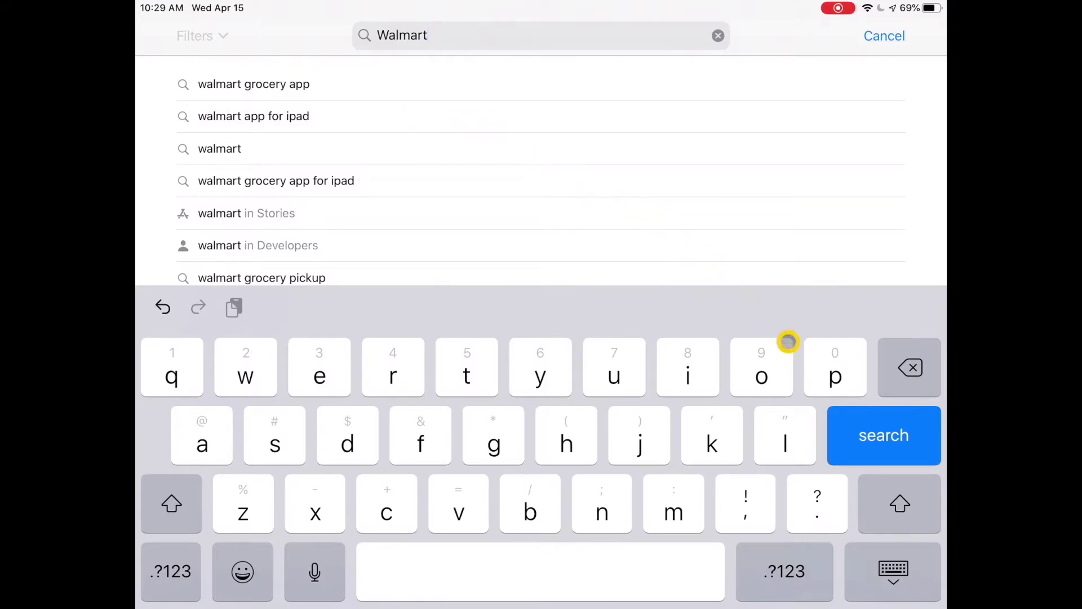
pyautogui.click(883, 435)
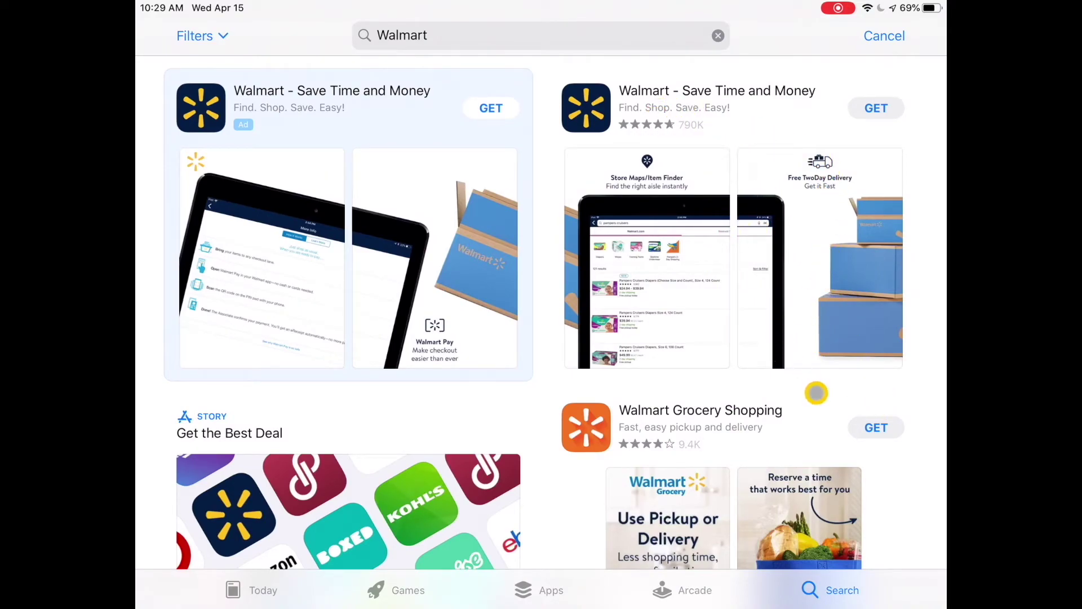
# Step: Install the Walmart - Save Time and Money app from the search results
pyautogui.moveTo(819, 411); pyautogui.dragTo(812, 17)
pyautogui.moveTo(834, 419); pyautogui.dragTo(828, 480)
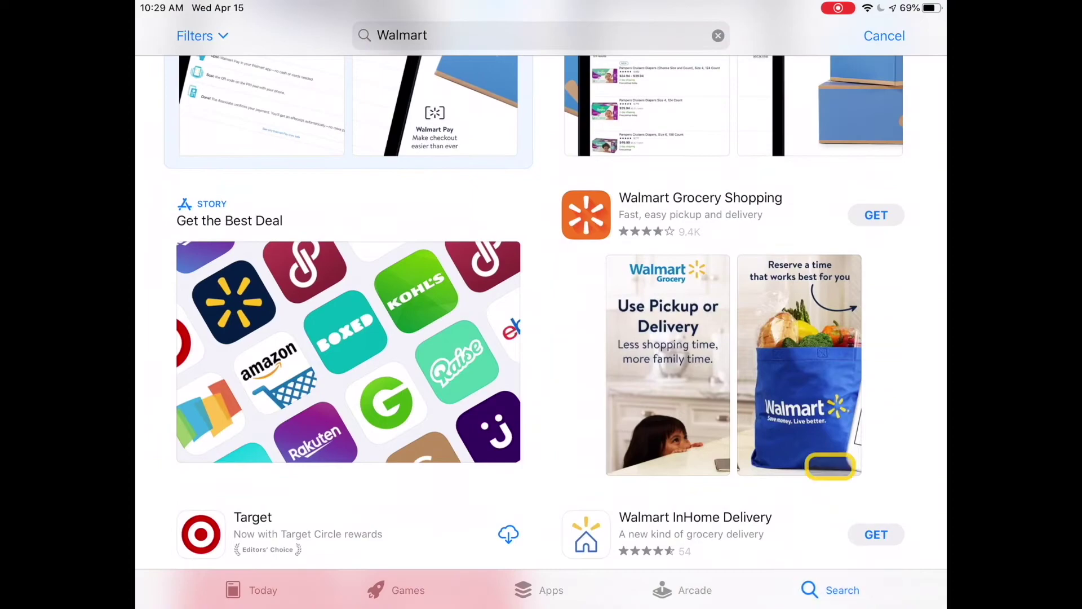
pyautogui.moveTo(777, 252); pyautogui.dragTo(684, 424)
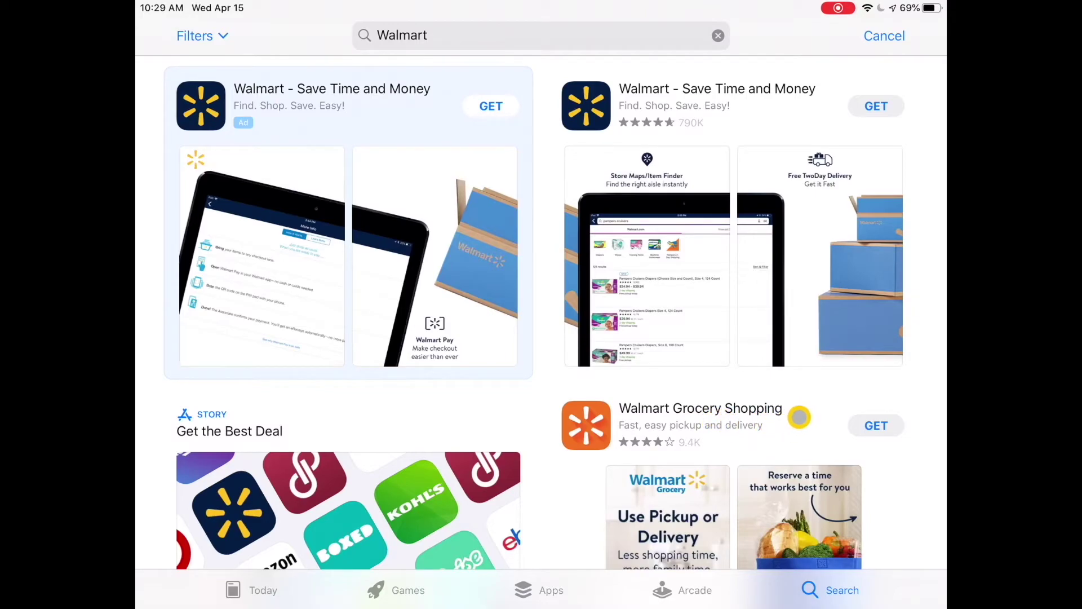
pyautogui.moveTo(753, 164); pyautogui.dragTo(756, 263)
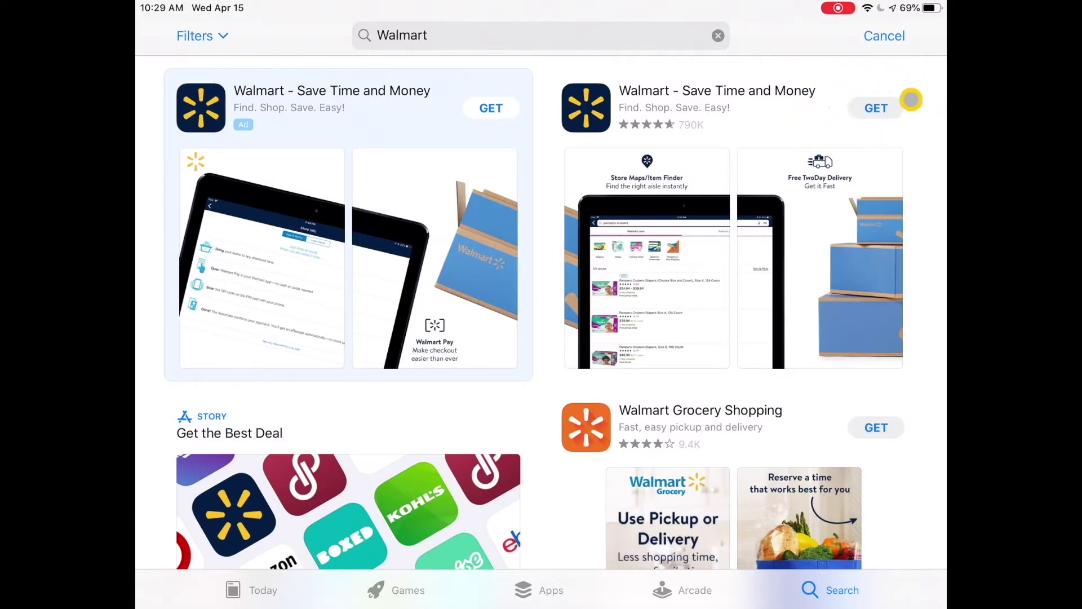
pyautogui.click(878, 109)
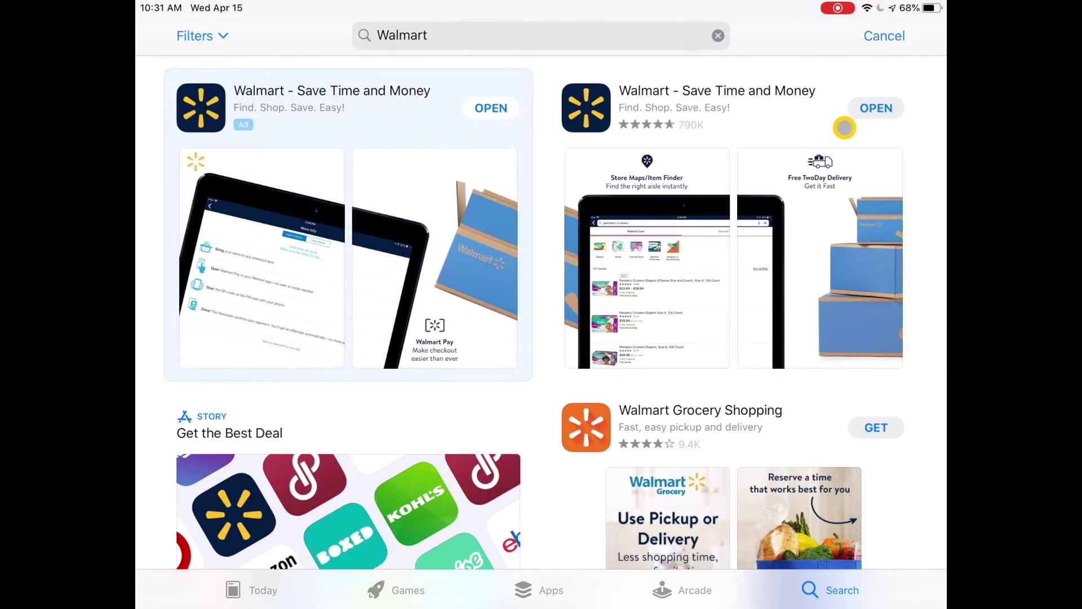
# Step: Go to the home screen, page through to the new Walmart icon and launch it
pyautogui.press('super+h')
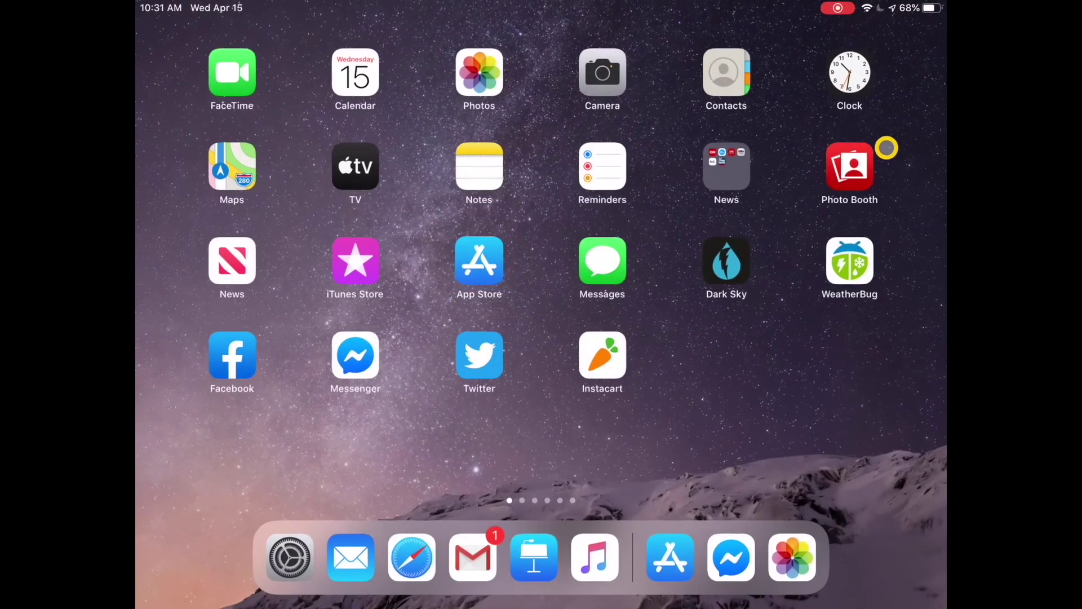
pyautogui.moveTo(760, 430); pyautogui.dragTo(331, 425)
pyautogui.moveTo(775, 403); pyautogui.dragTo(138, 370)
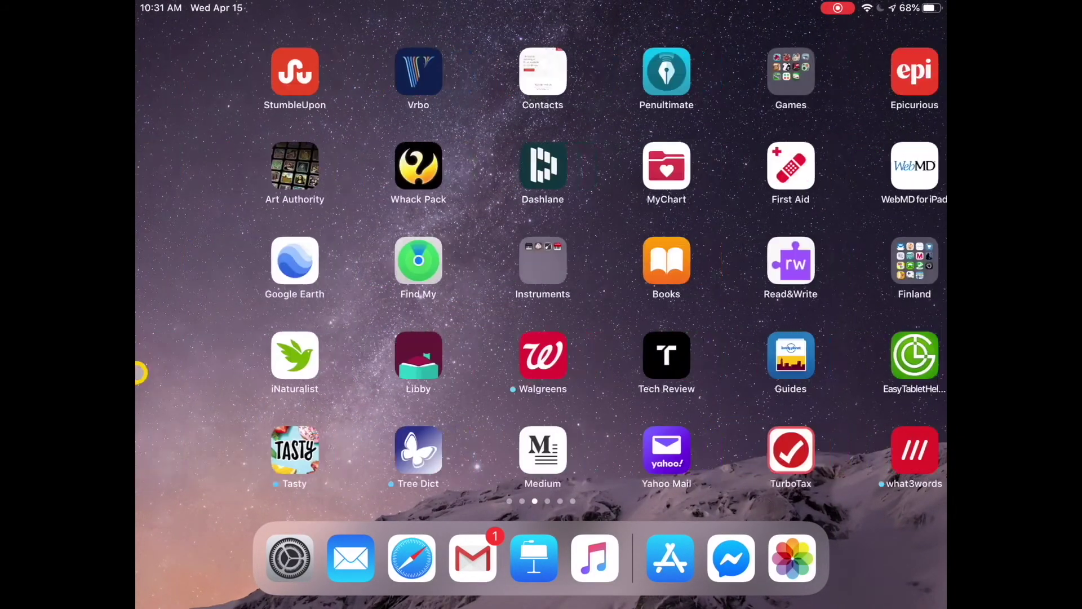
pyautogui.moveTo(770, 396); pyautogui.dragTo(141, 397)
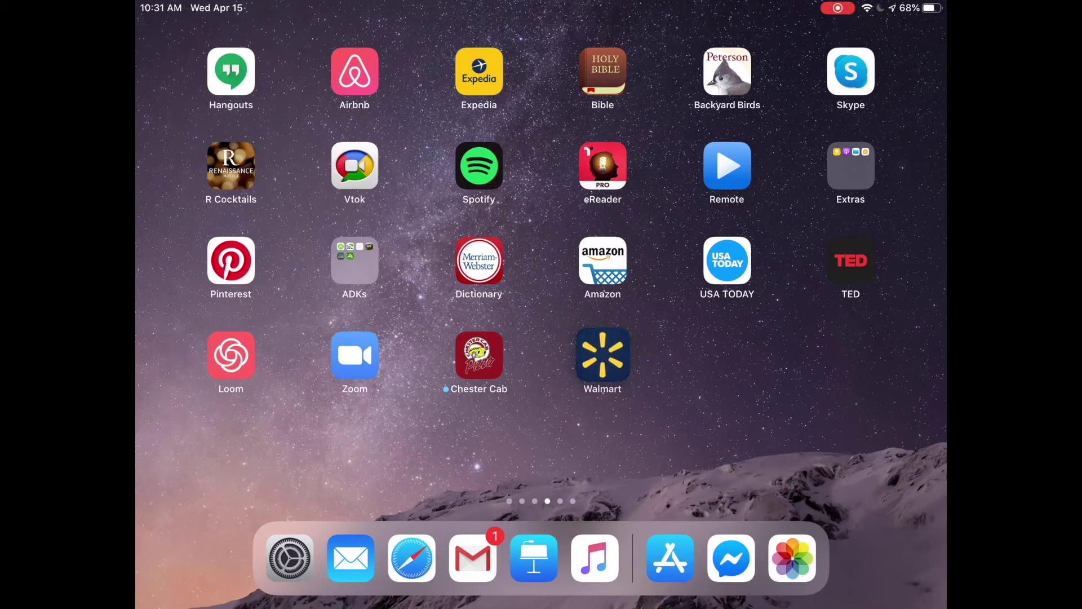
pyautogui.click(602, 355)
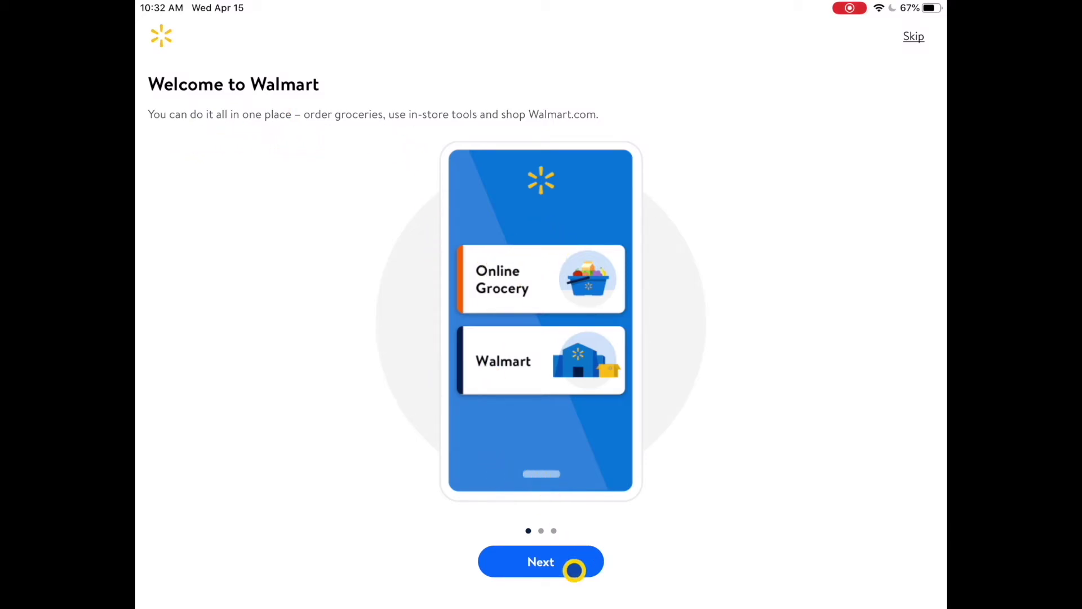
# Step: Advance through both welcome pages with Next, then choose Get started
pyautogui.click(546, 567)
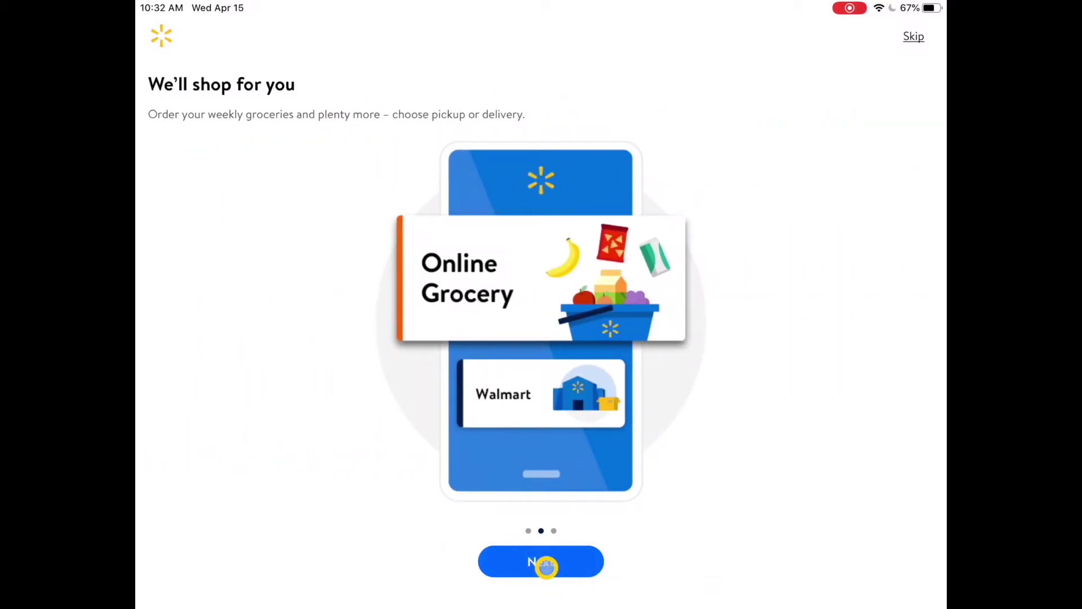
pyautogui.click(546, 564)
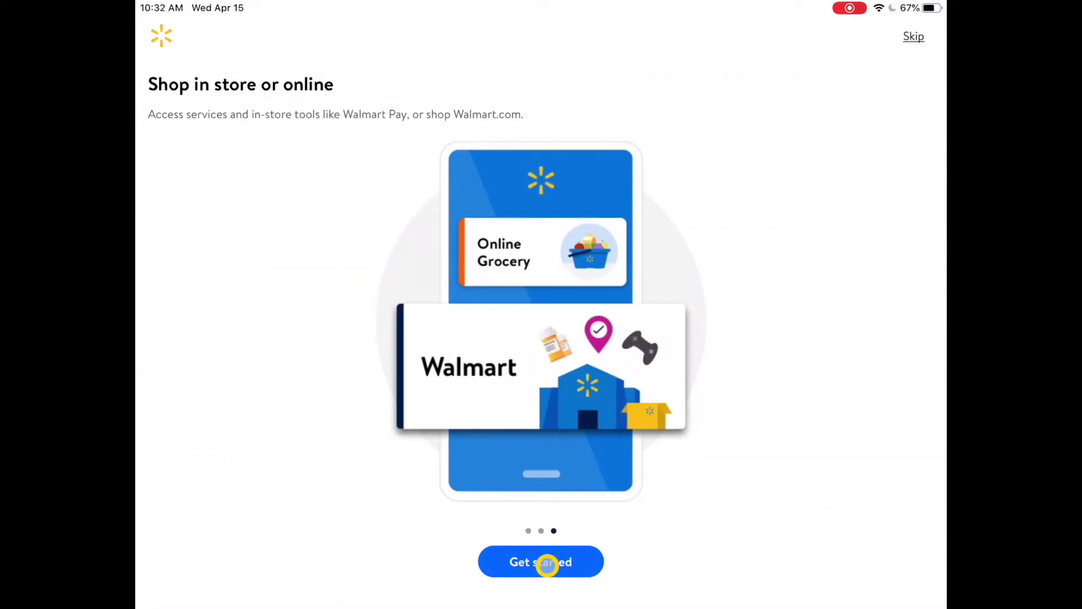
pyautogui.click(548, 563)
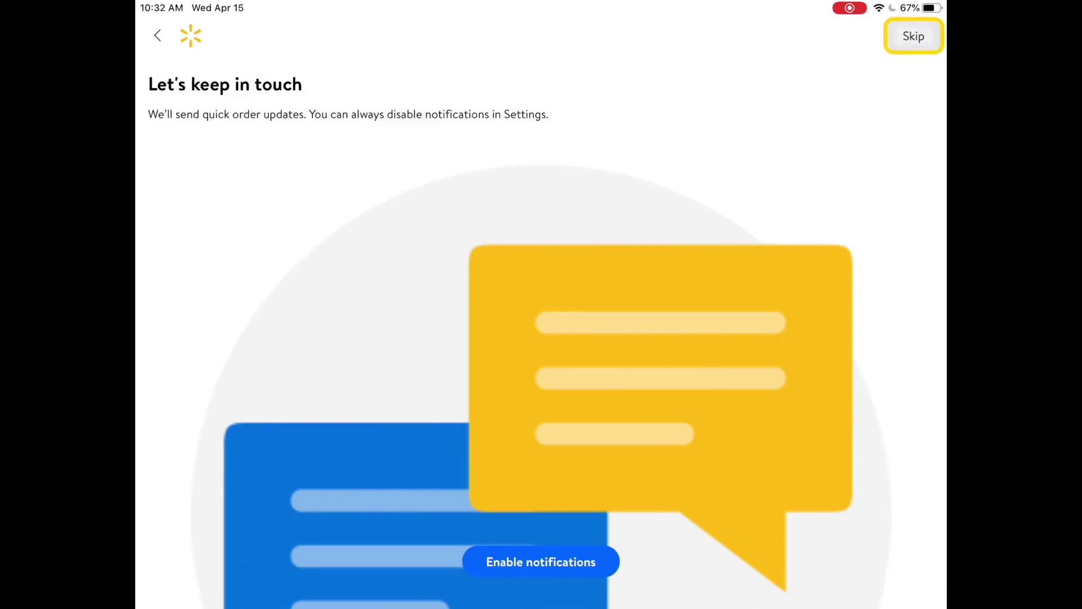
# Step: Skip notifications, then enter the zip code and search for nearby stores
pyautogui.click(914, 36)
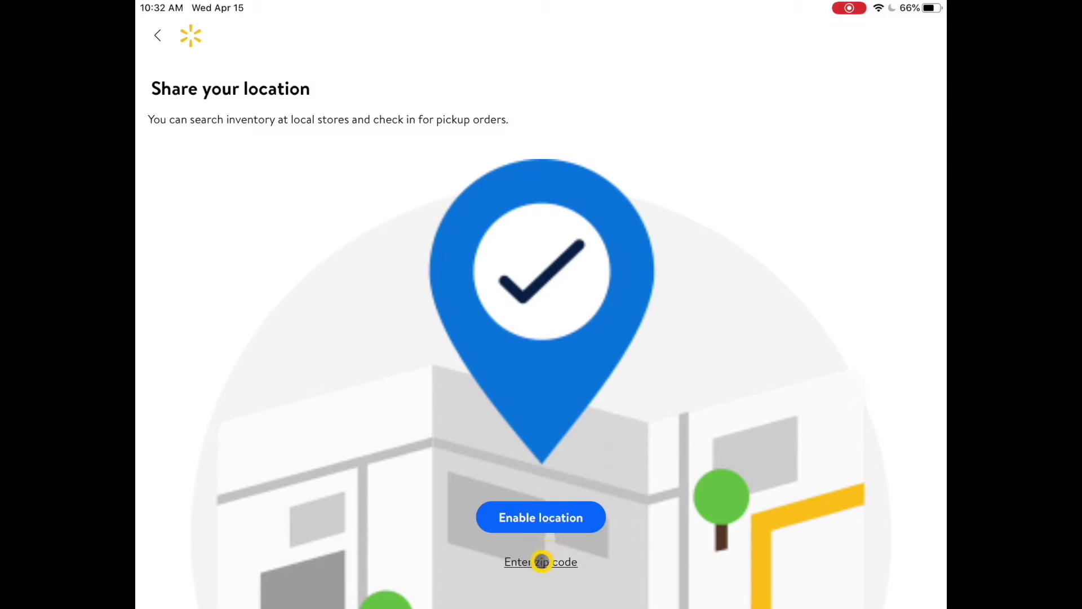
pyautogui.click(542, 563)
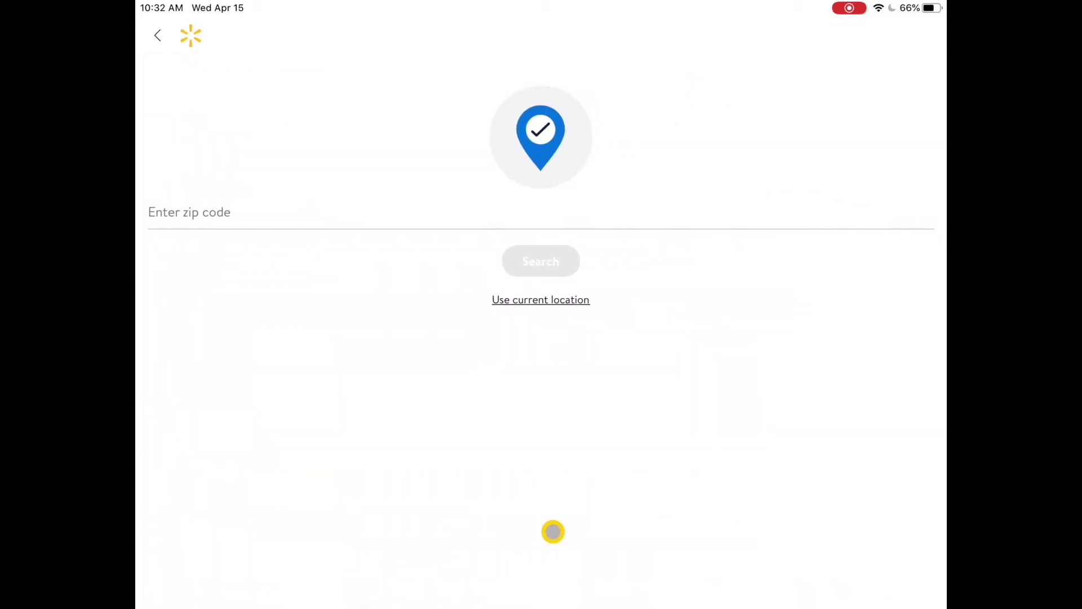
pyautogui.click(208, 212)
pyautogui.write('1146')
pyautogui.write('20')
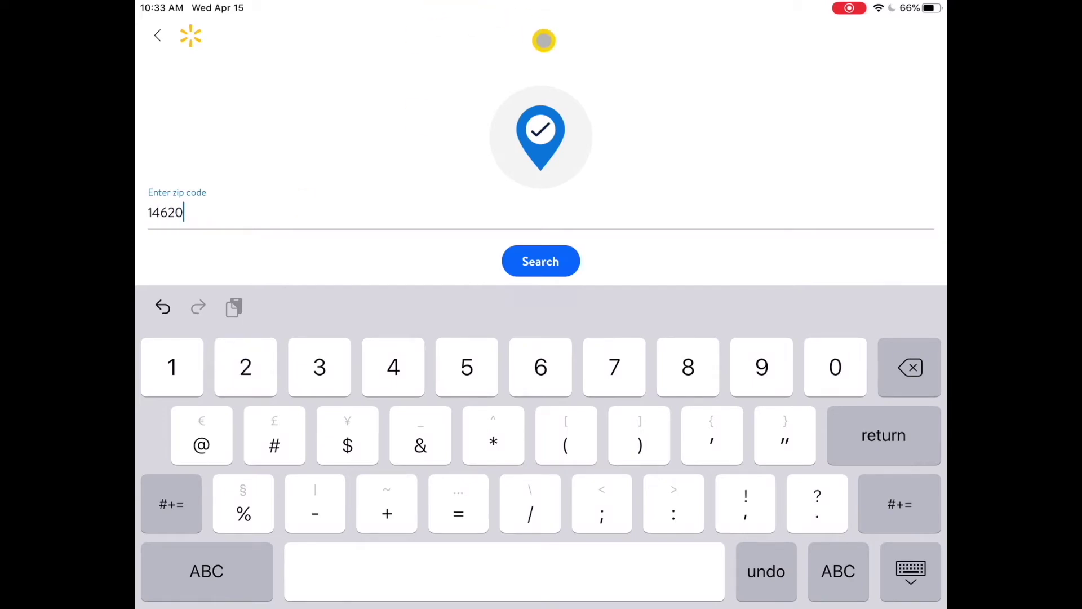
pyautogui.click(546, 261)
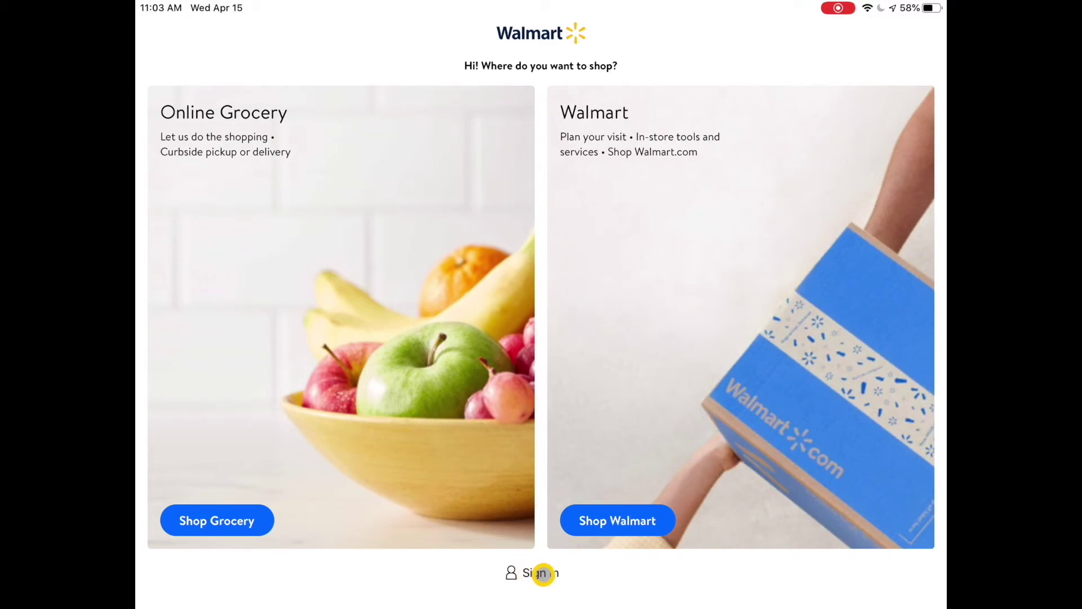
# Step: Open the Sign In panel and choose Create an account
pyautogui.click(538, 573)
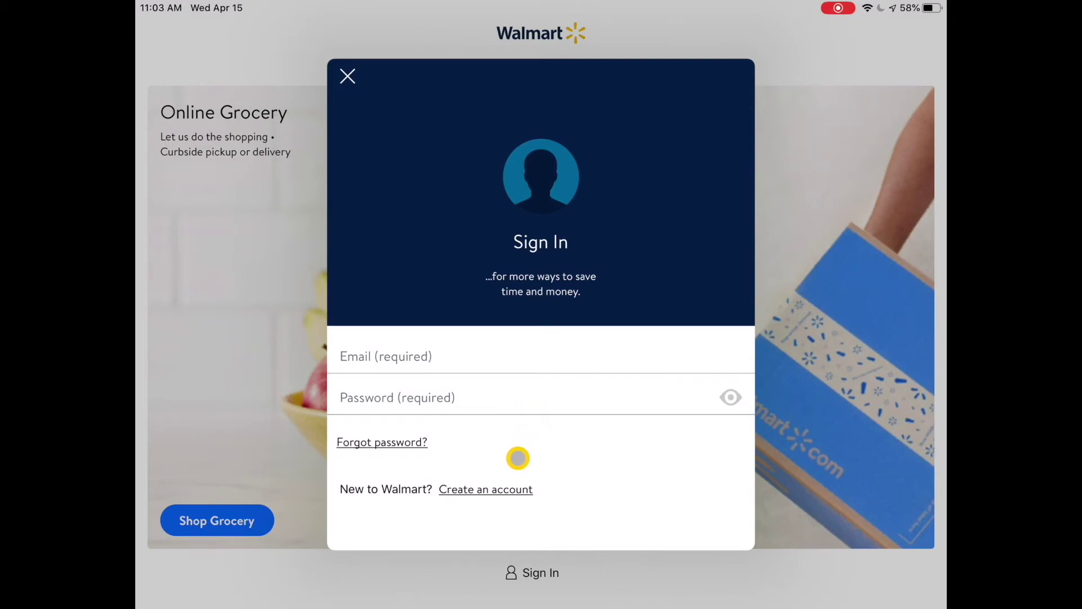
pyautogui.click(482, 490)
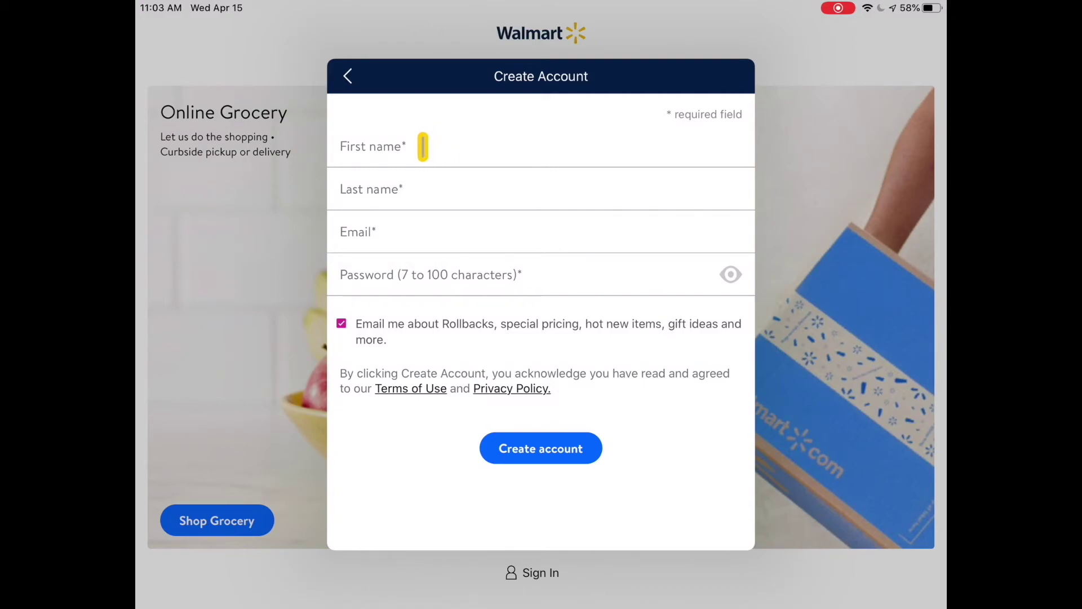
# Step: Type the user's first name, last name and e-mail address into the Create Account form
pyautogui.click(423, 146)
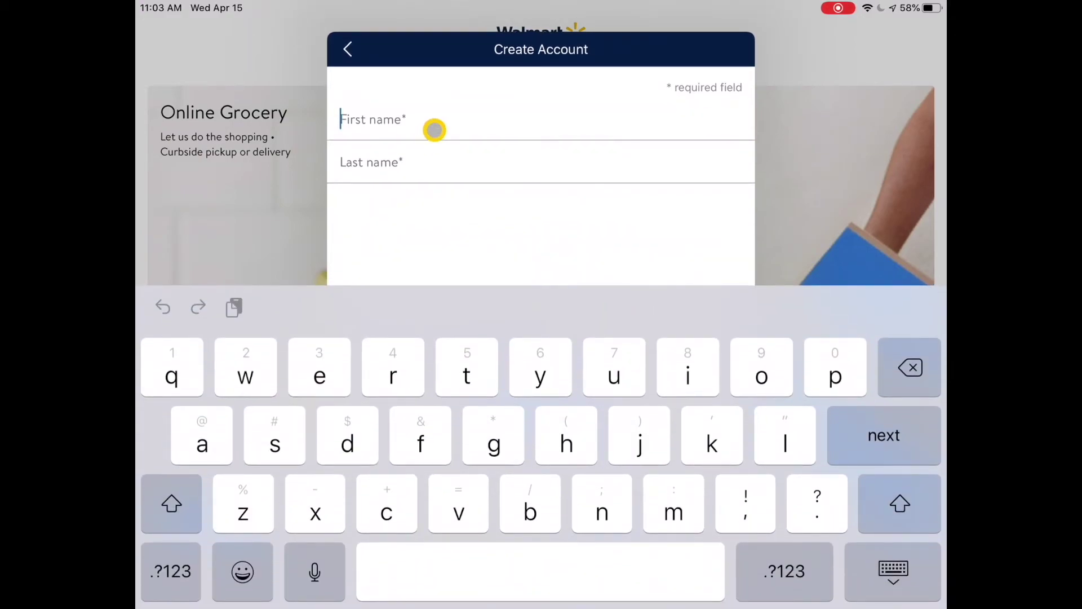
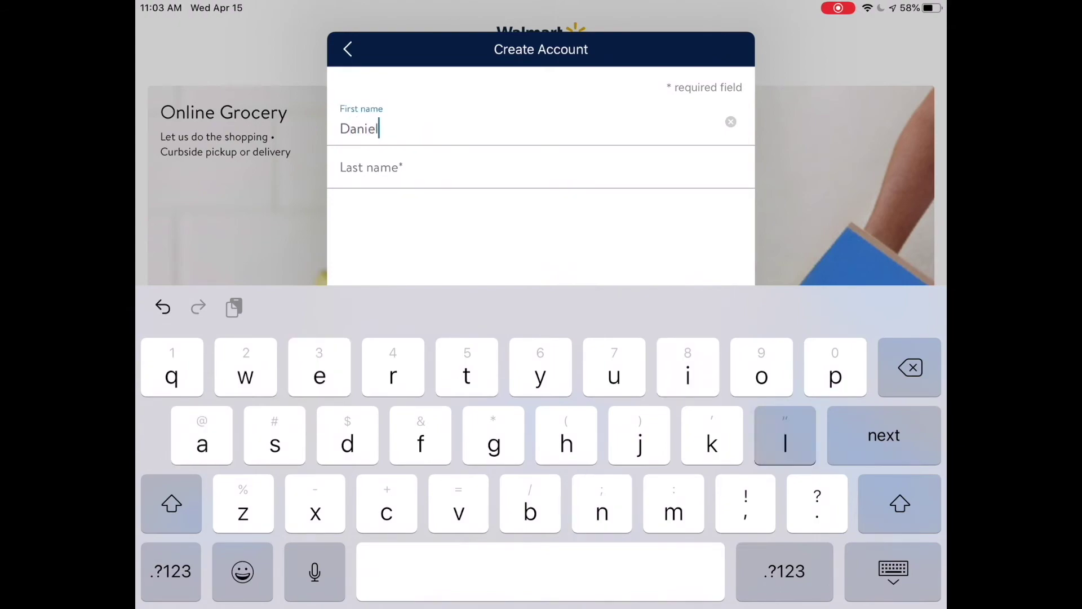
pyautogui.click(389, 166)
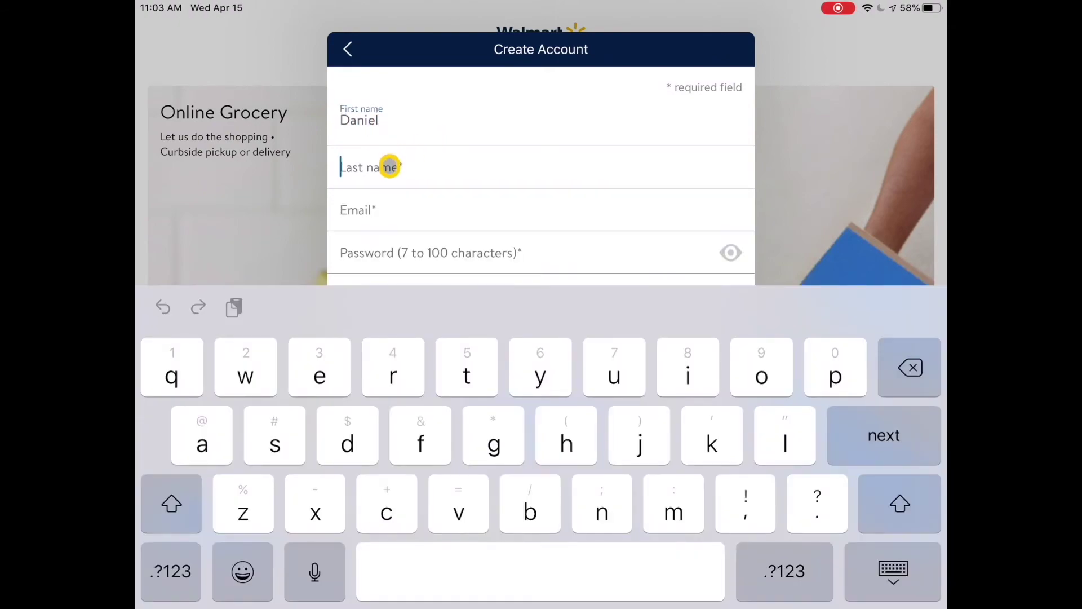
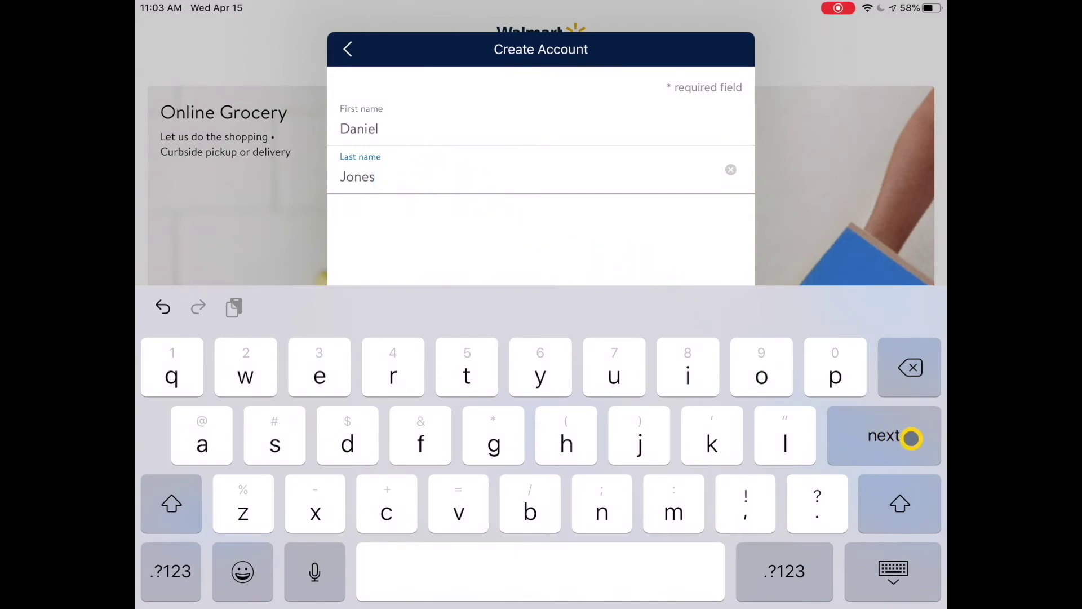
pyautogui.click(887, 437)
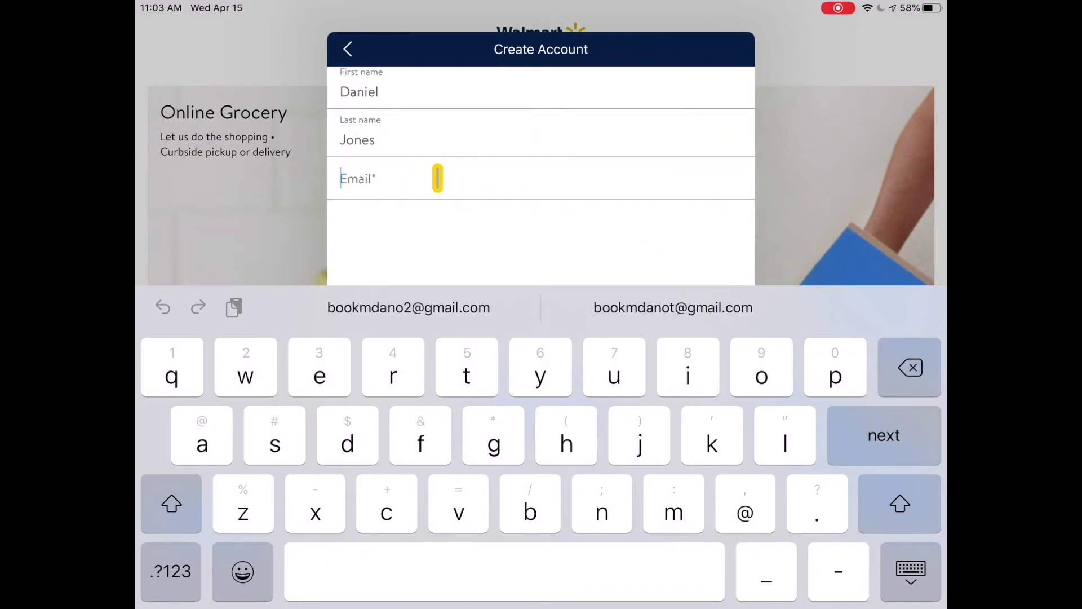
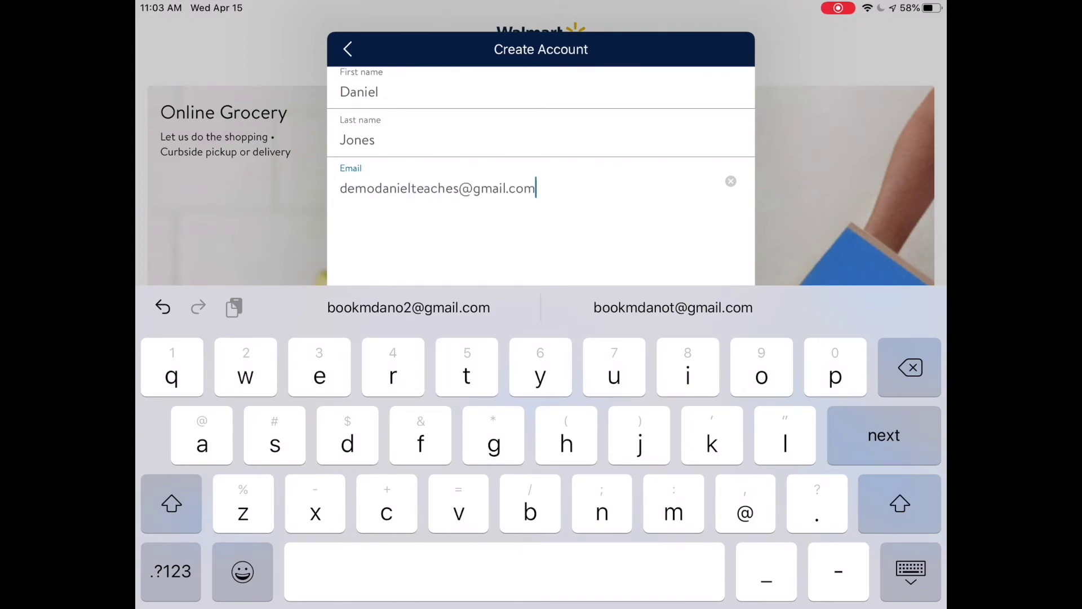
pyautogui.click(887, 446)
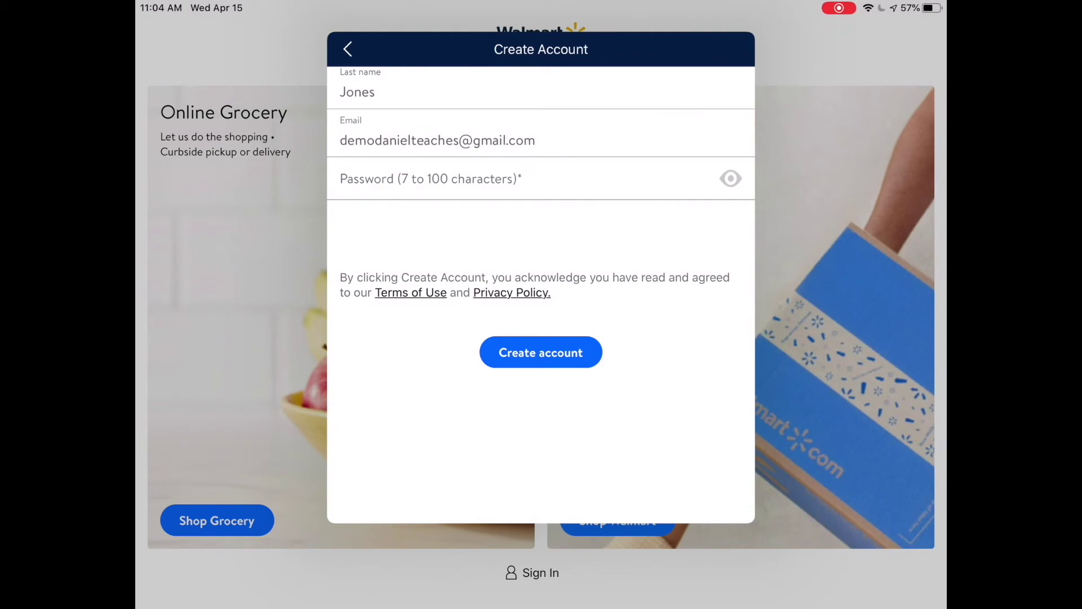
# Step: Uncheck the 'Email me about Rollbacks' option and submit with Create account
pyautogui.click(428, 179)
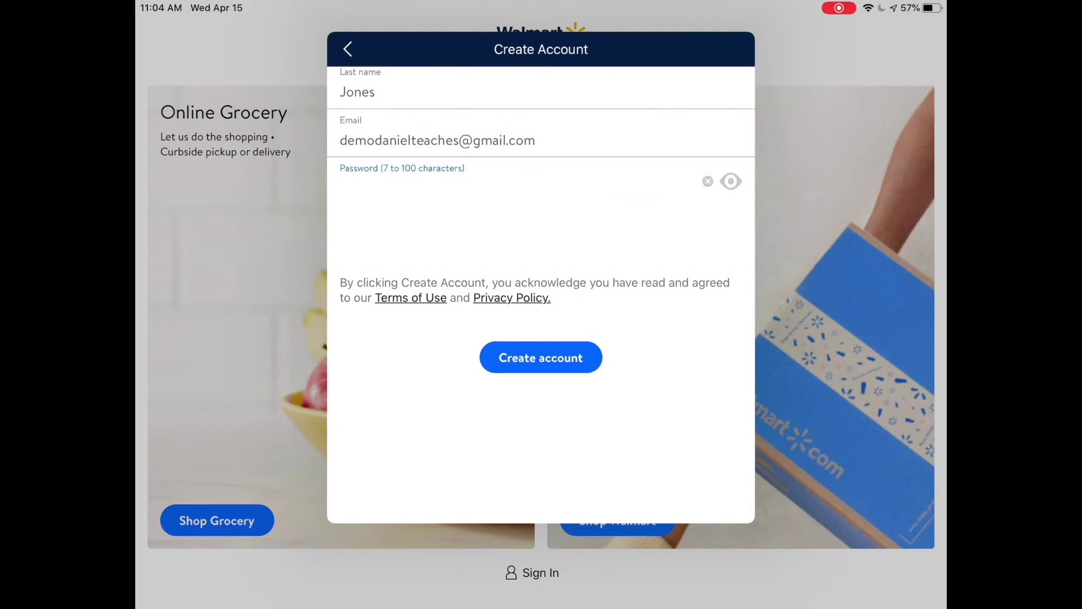
pyautogui.click(881, 434)
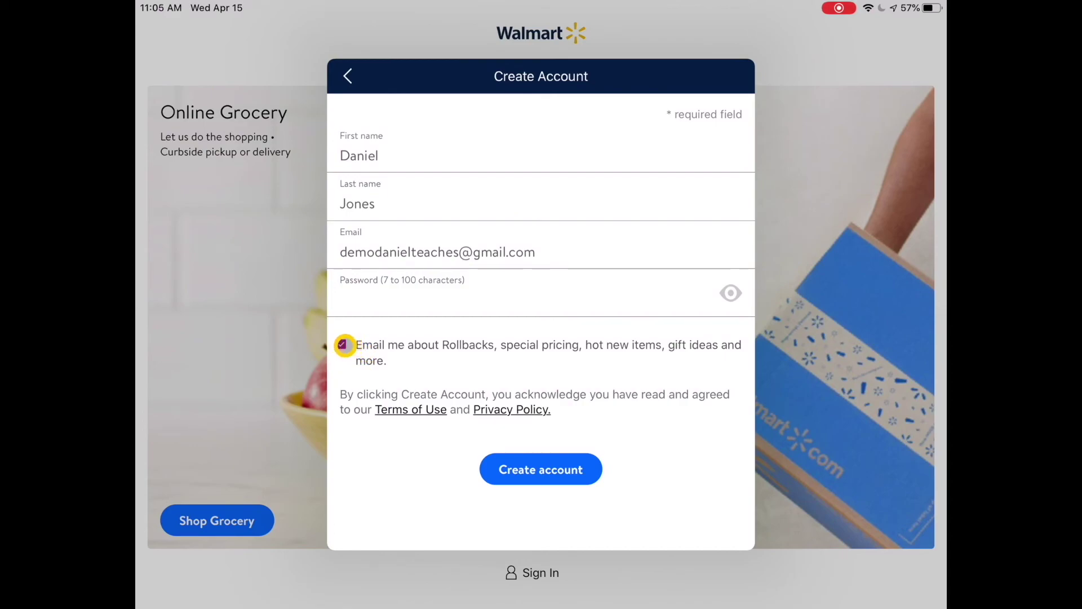
pyautogui.click(343, 344)
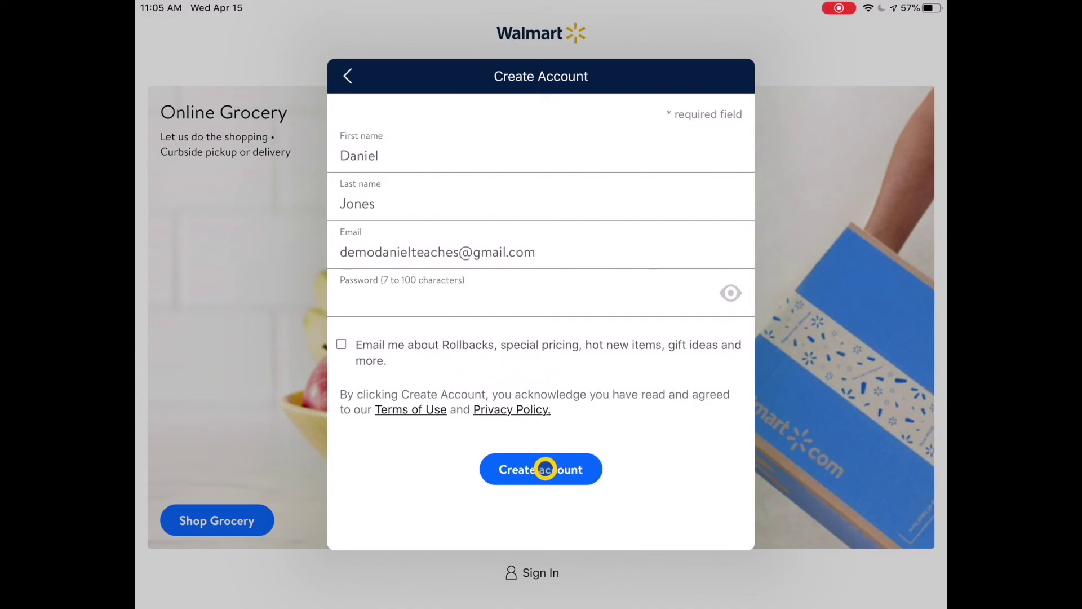
pyautogui.click(541, 469)
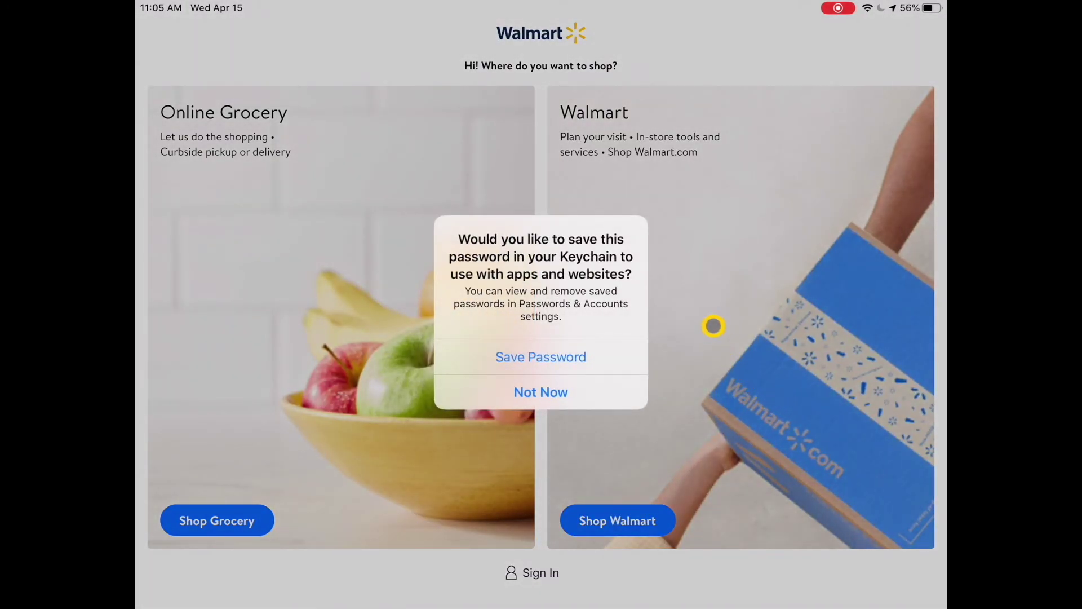
# Step: Choose Not Now on the Keychain save-password alert
pyautogui.moveTo(654, 347); pyautogui.dragTo(557, 394)
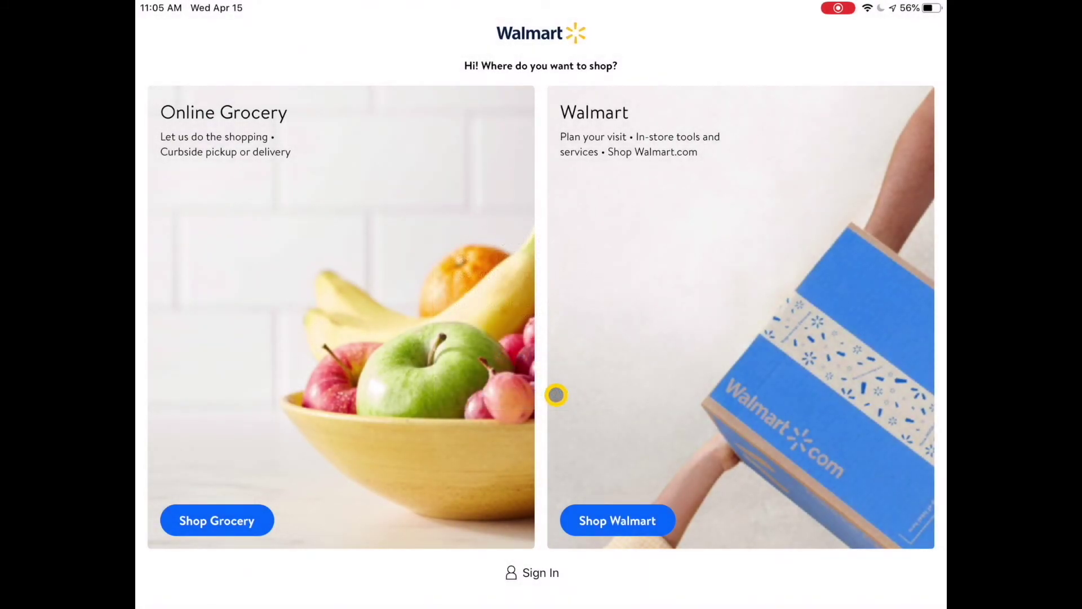